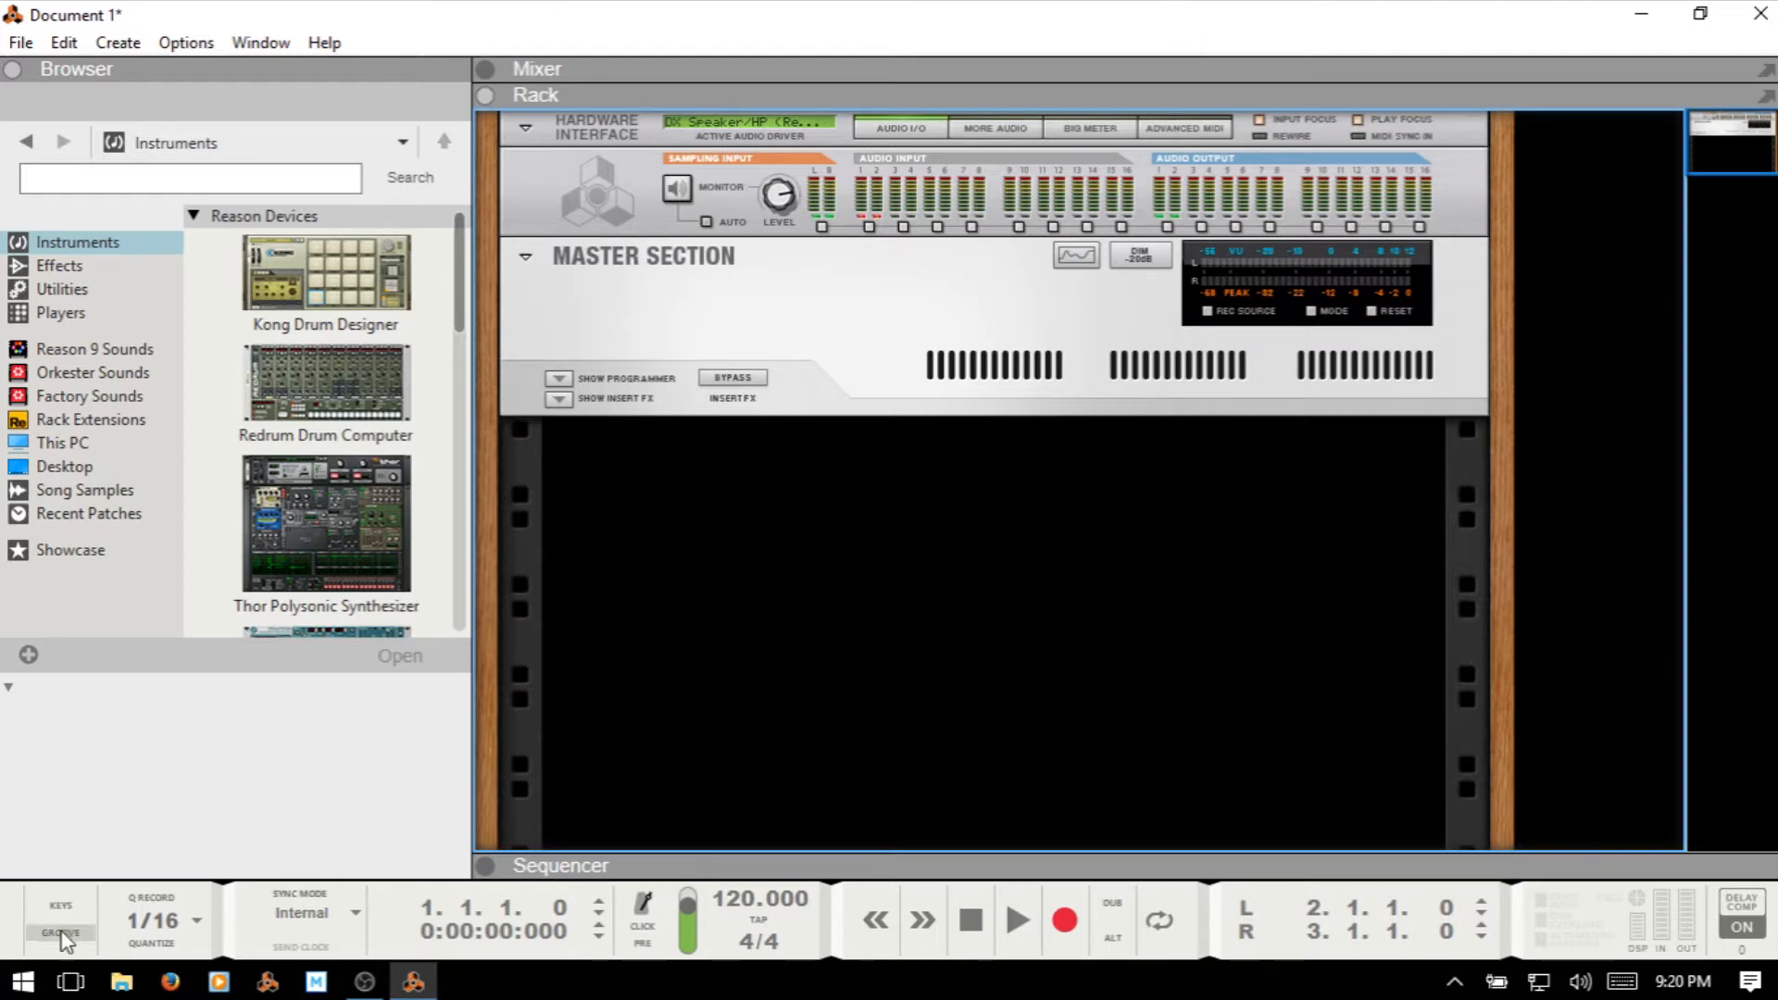
In File Explorer, open the VSTPlugins 32 bit folder inside Program Files (x86) on Local Disk (C:) to view its plugin files
click(121, 991)
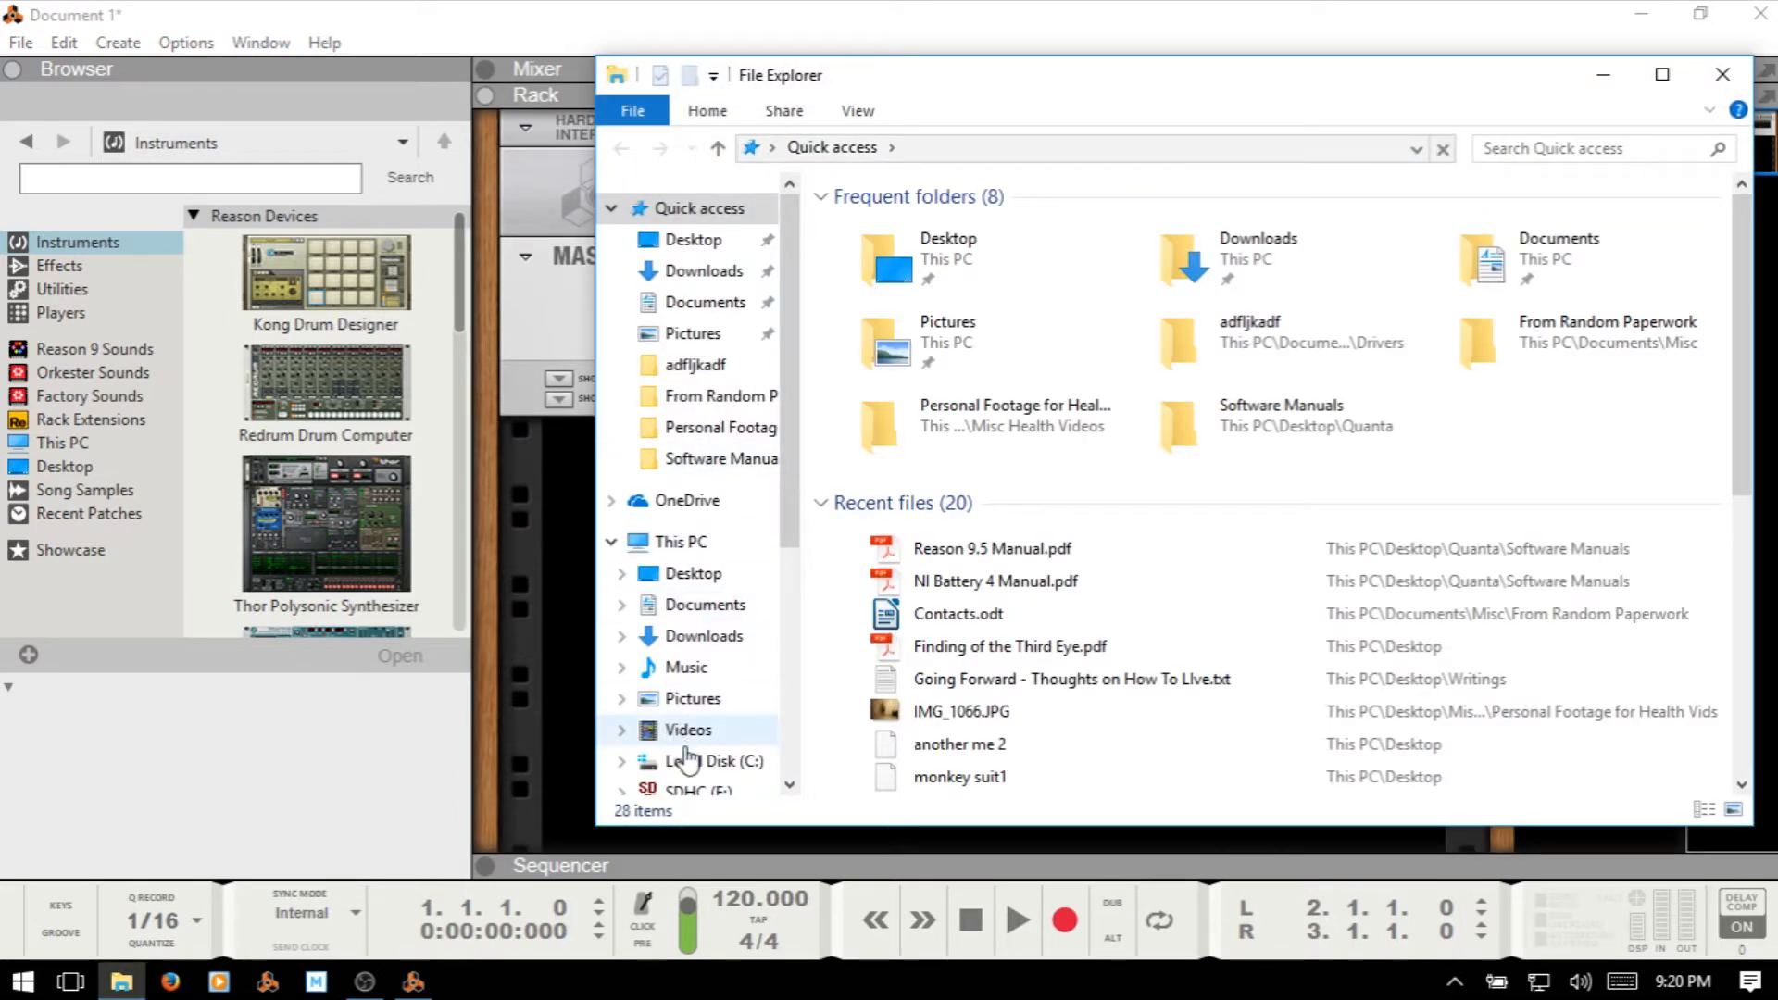
click(696, 764)
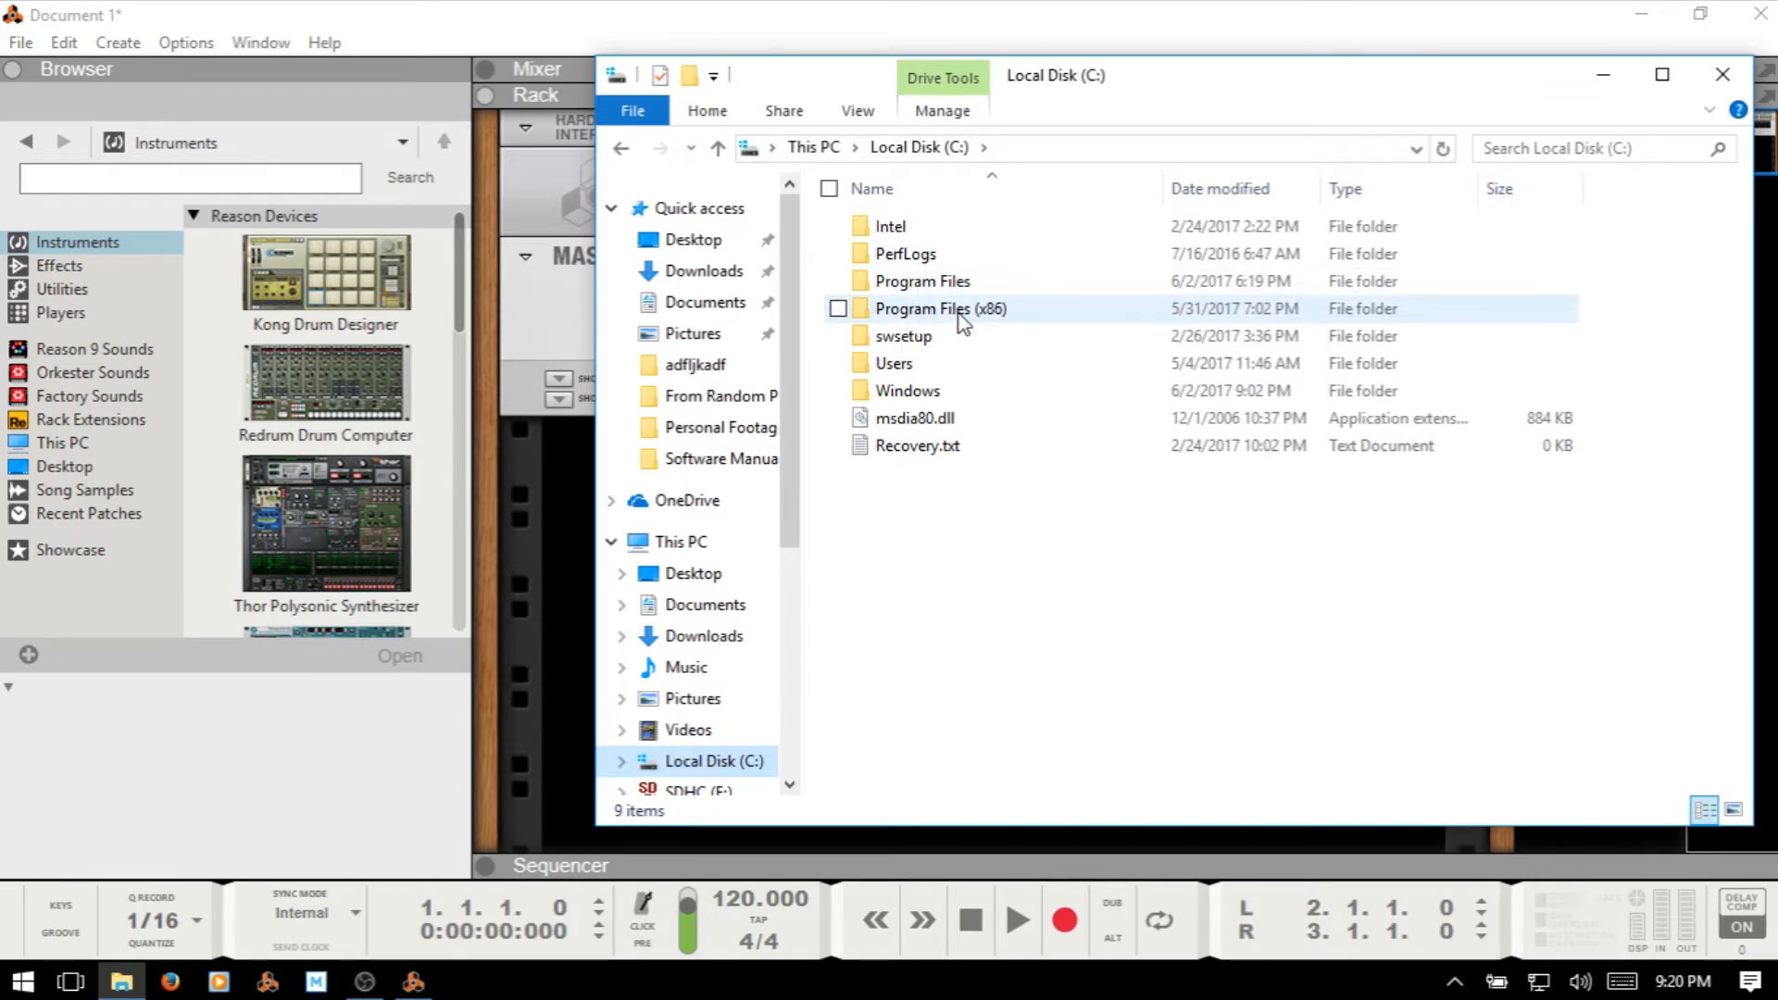
mouse_move(998, 320)
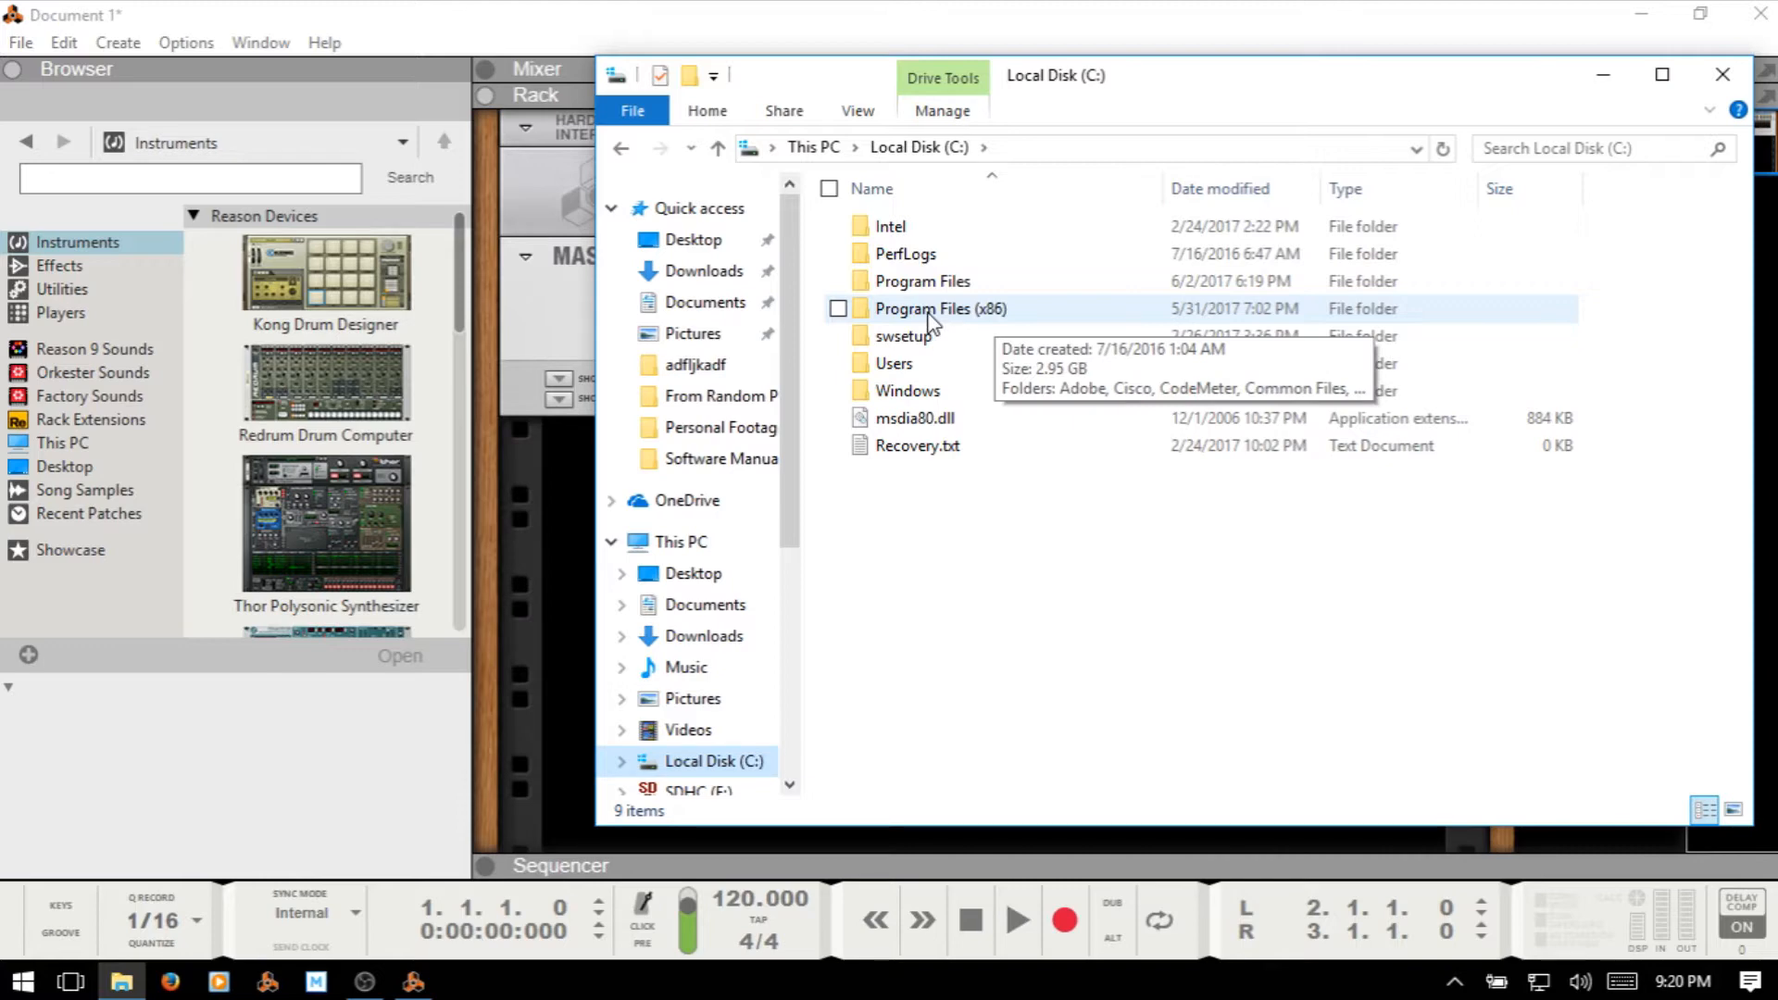
double_click(927, 315)
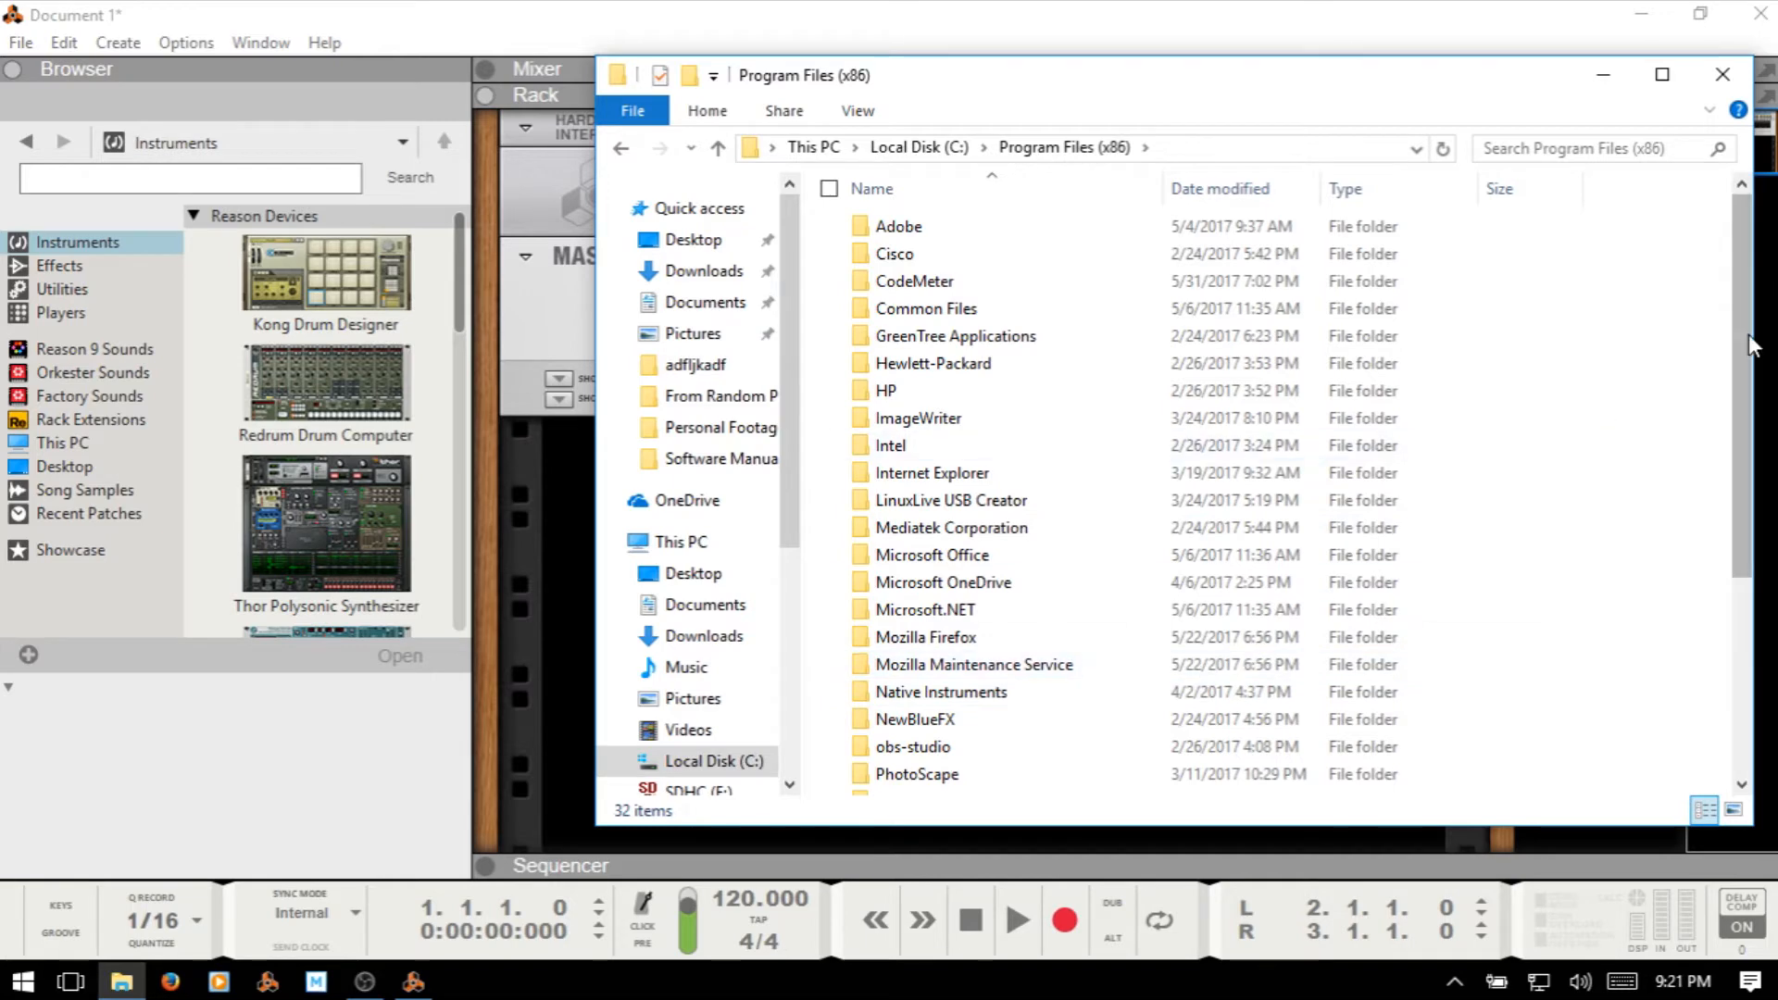
drag(1740, 363, 1758, 483)
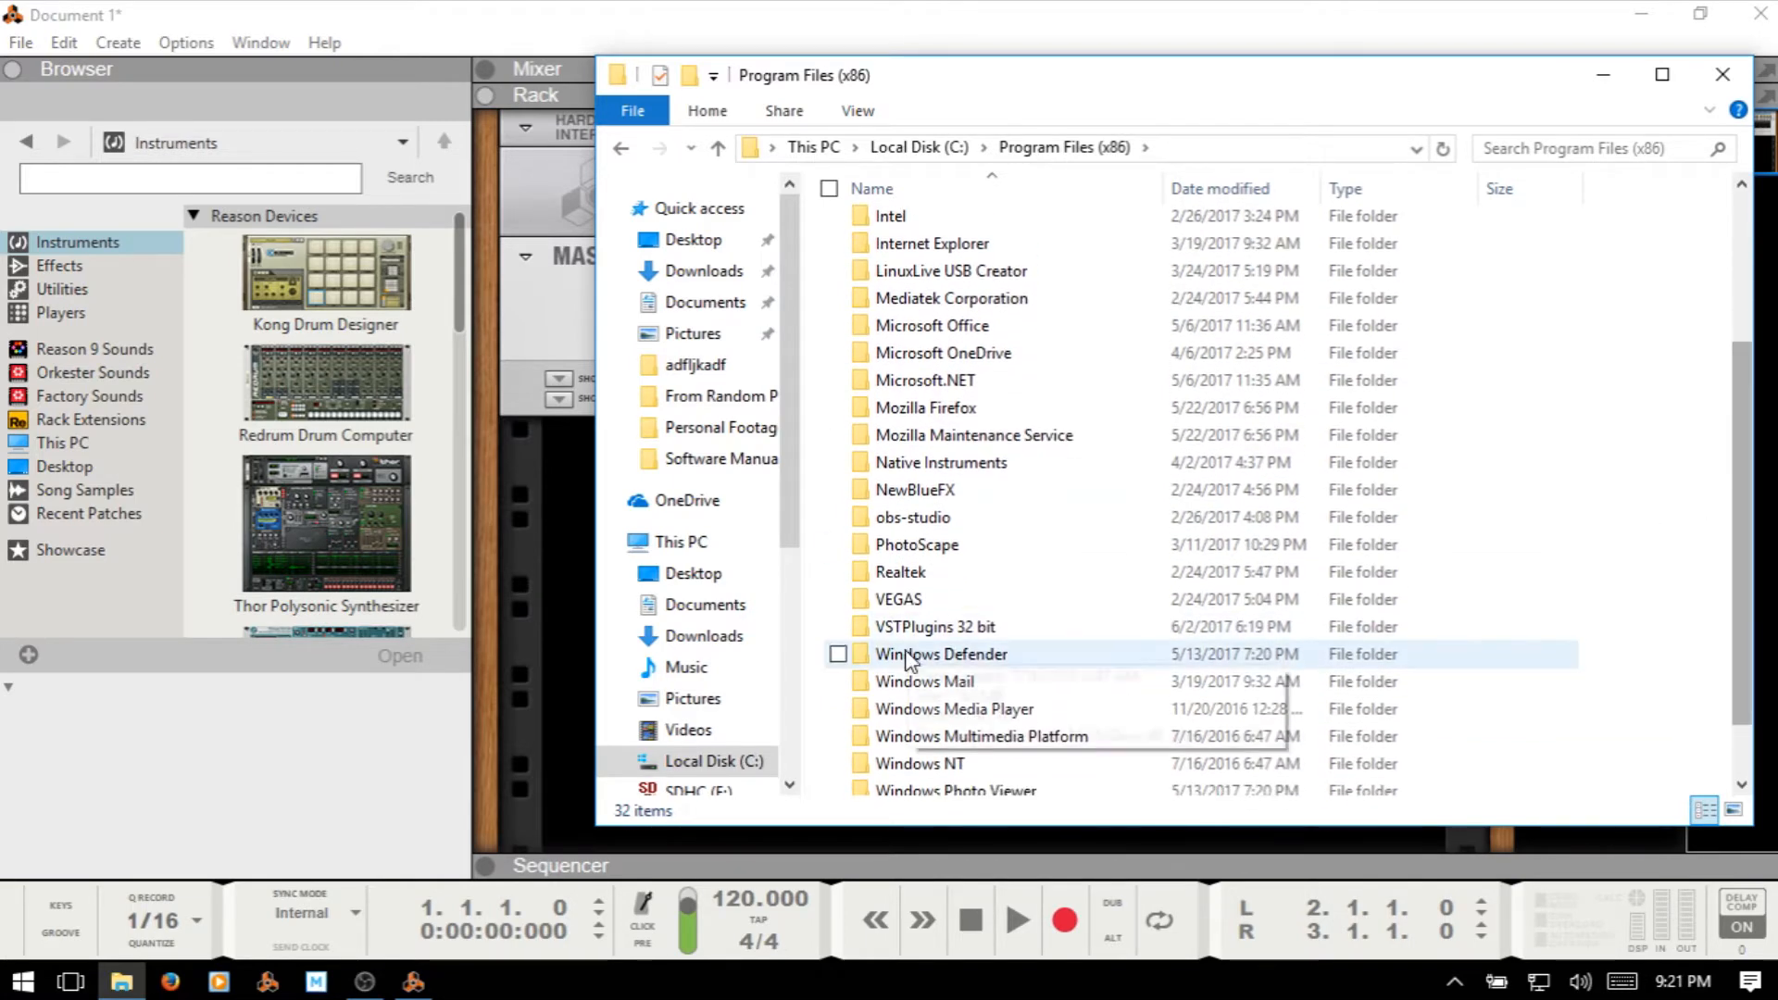
double_click(988, 638)
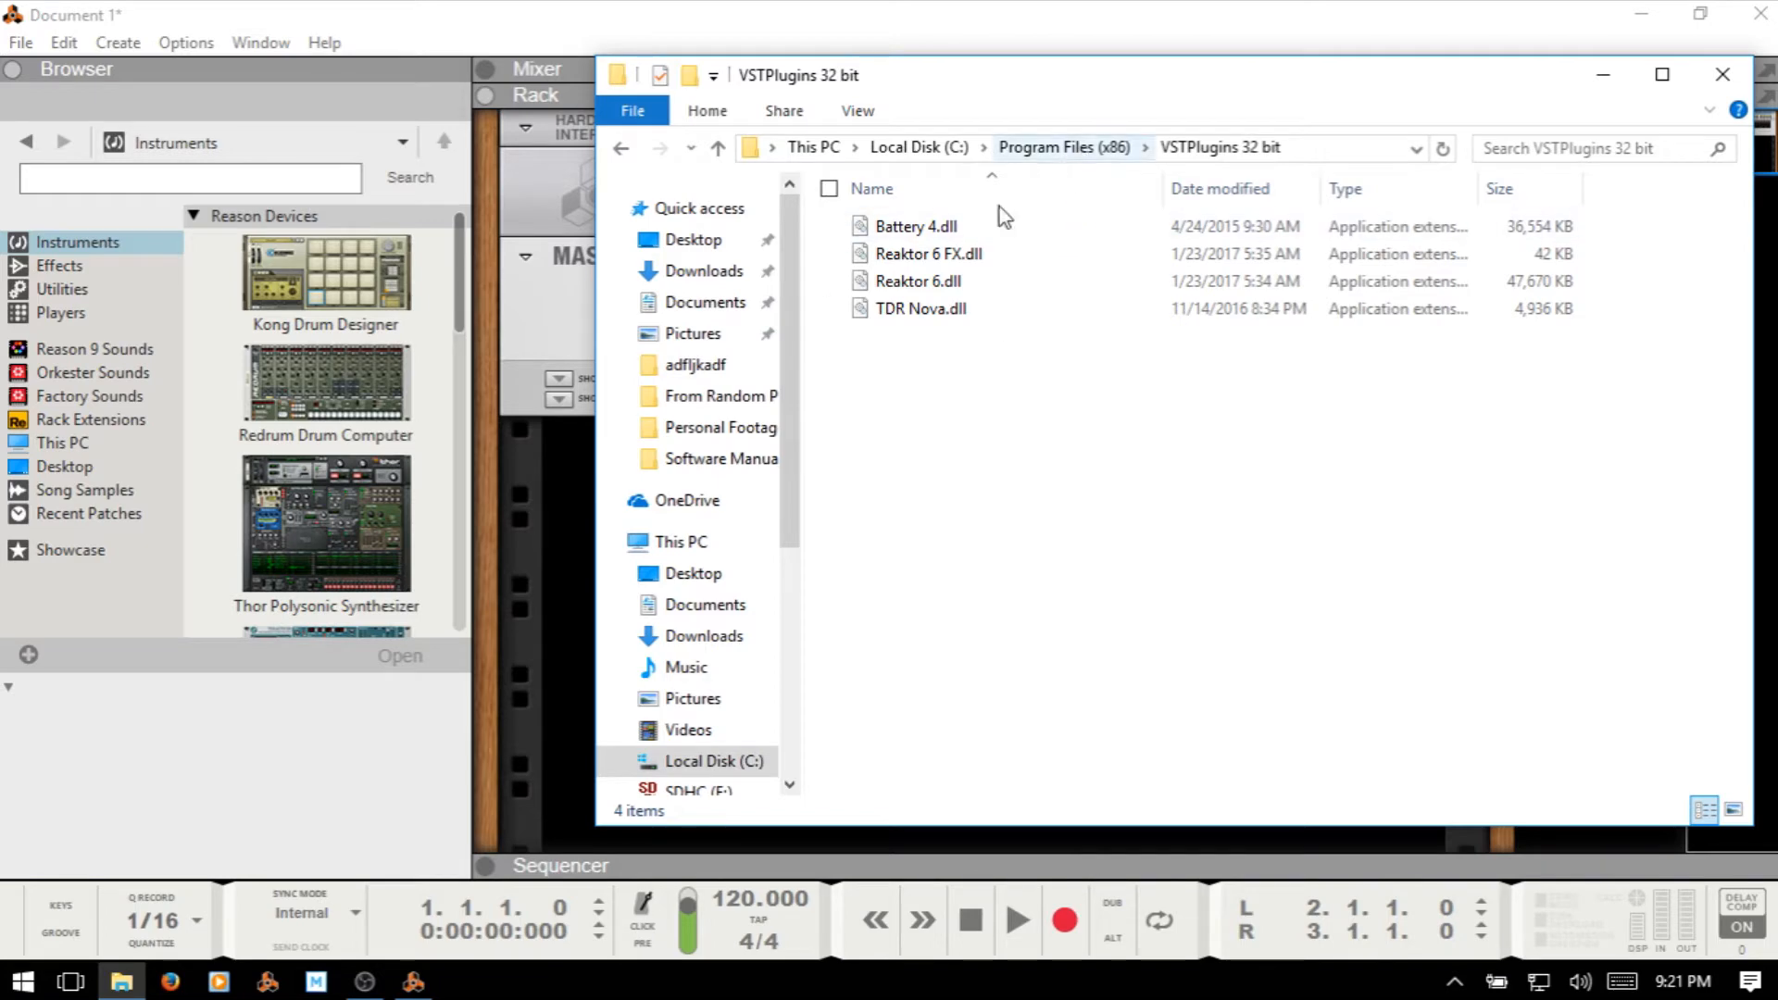
View the 64-bit plugin files in C:\Program Files\VSTPlugins, then return to Reason by minimizing File Explorer
click(1063, 150)
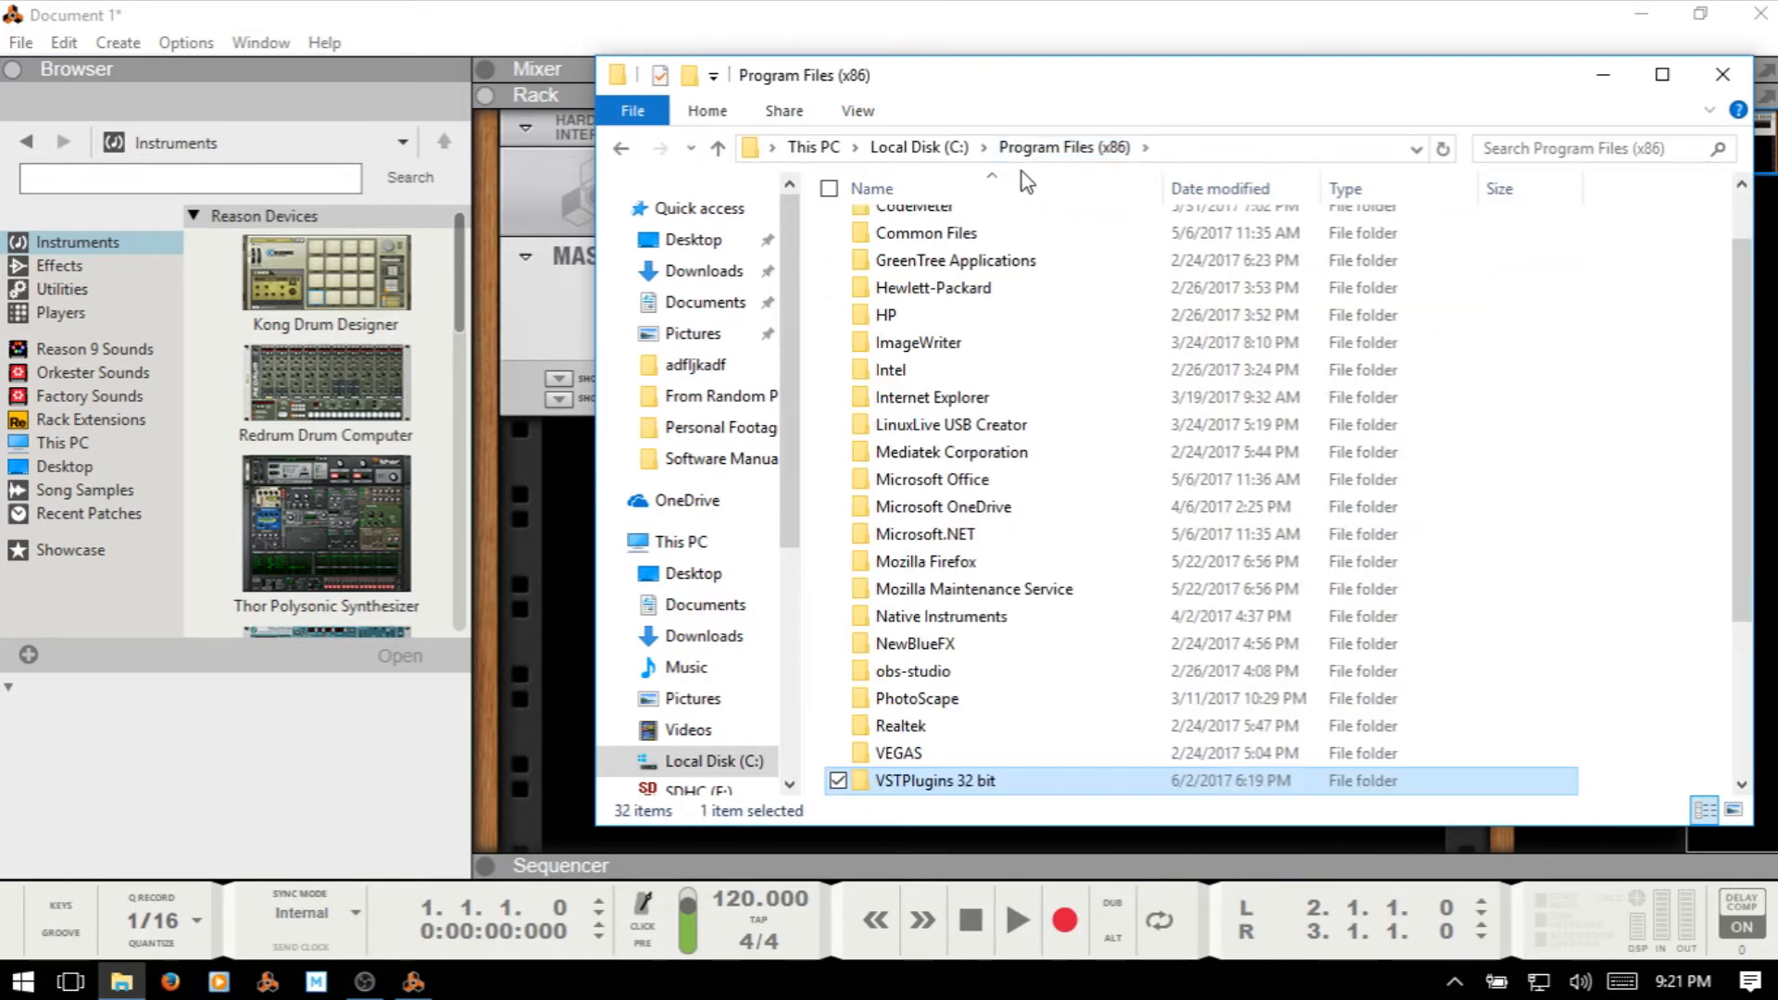
click(919, 147)
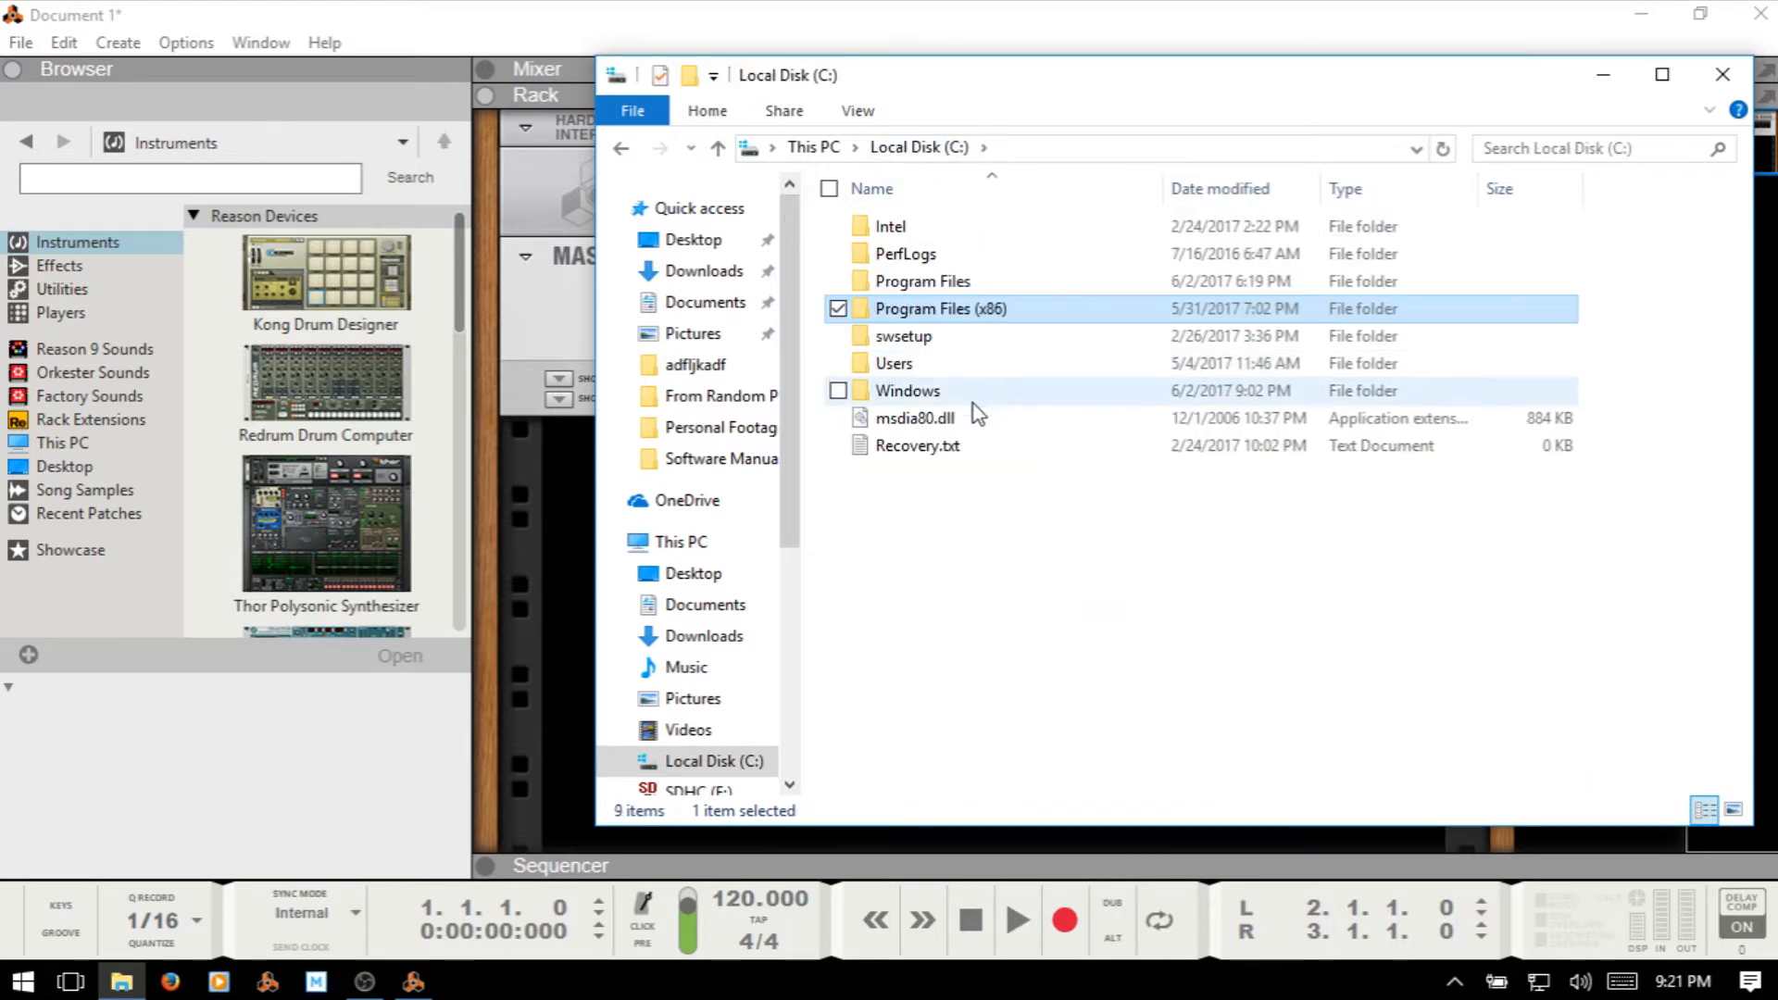
double_click(907, 281)
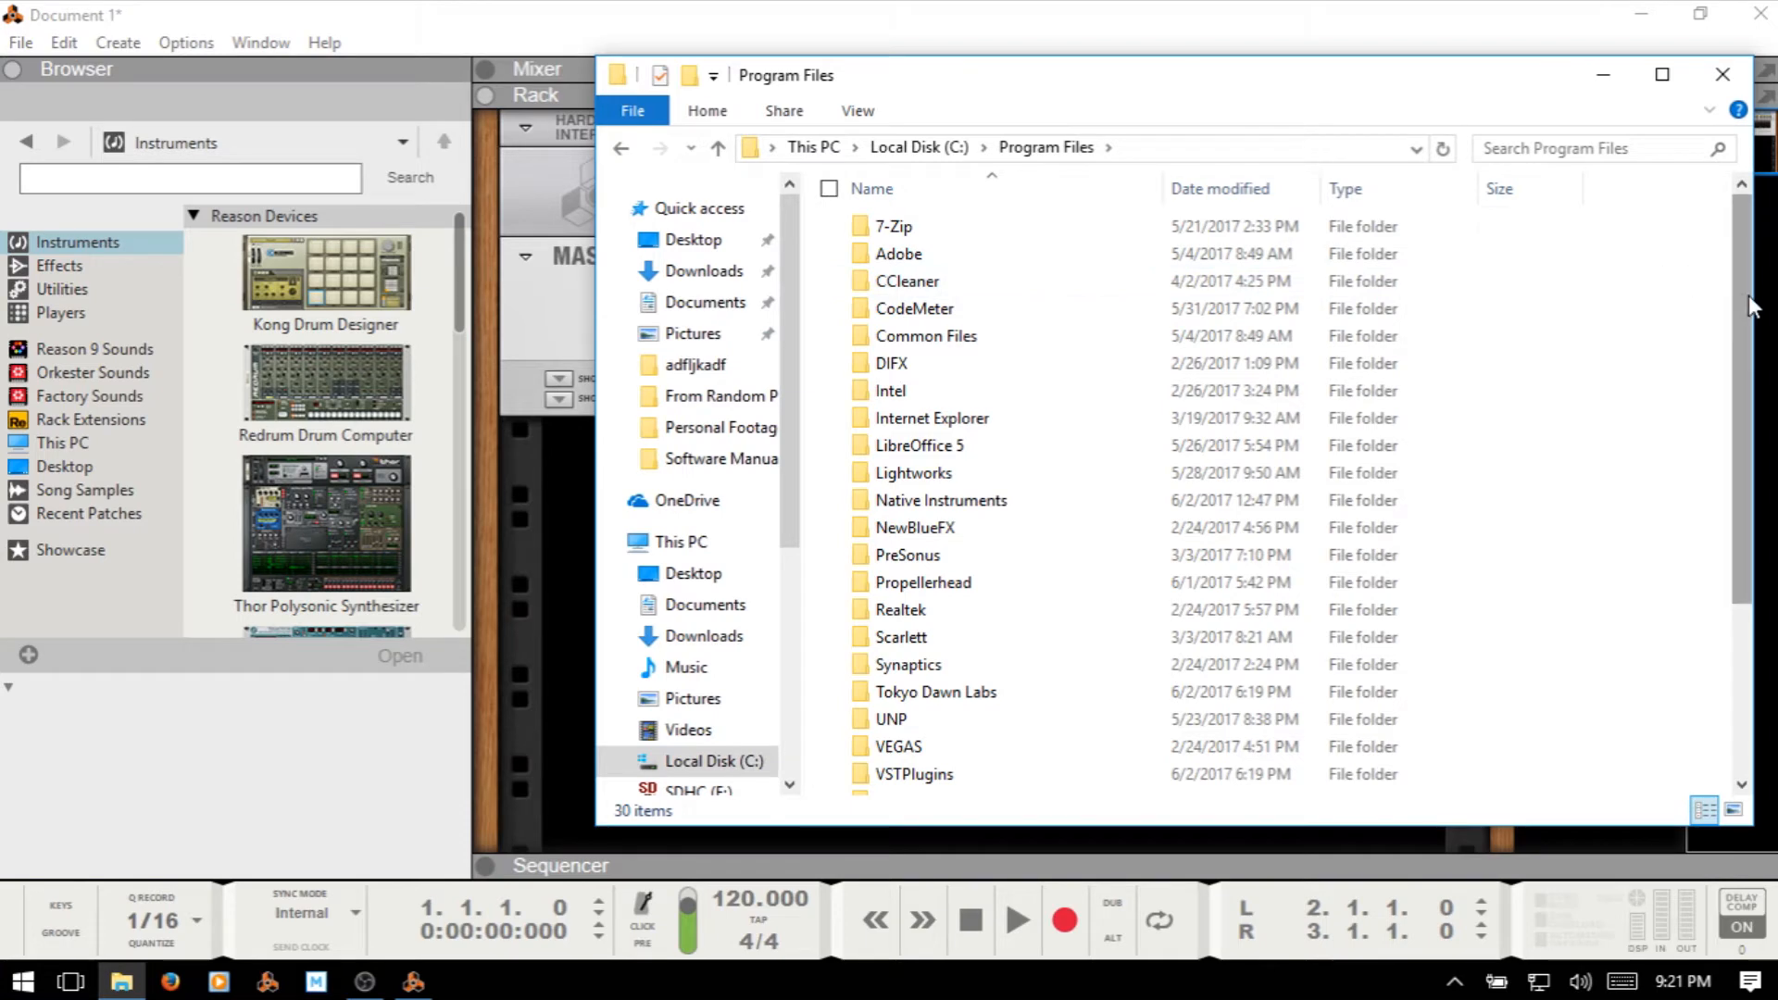
drag(1745, 314, 1738, 471)
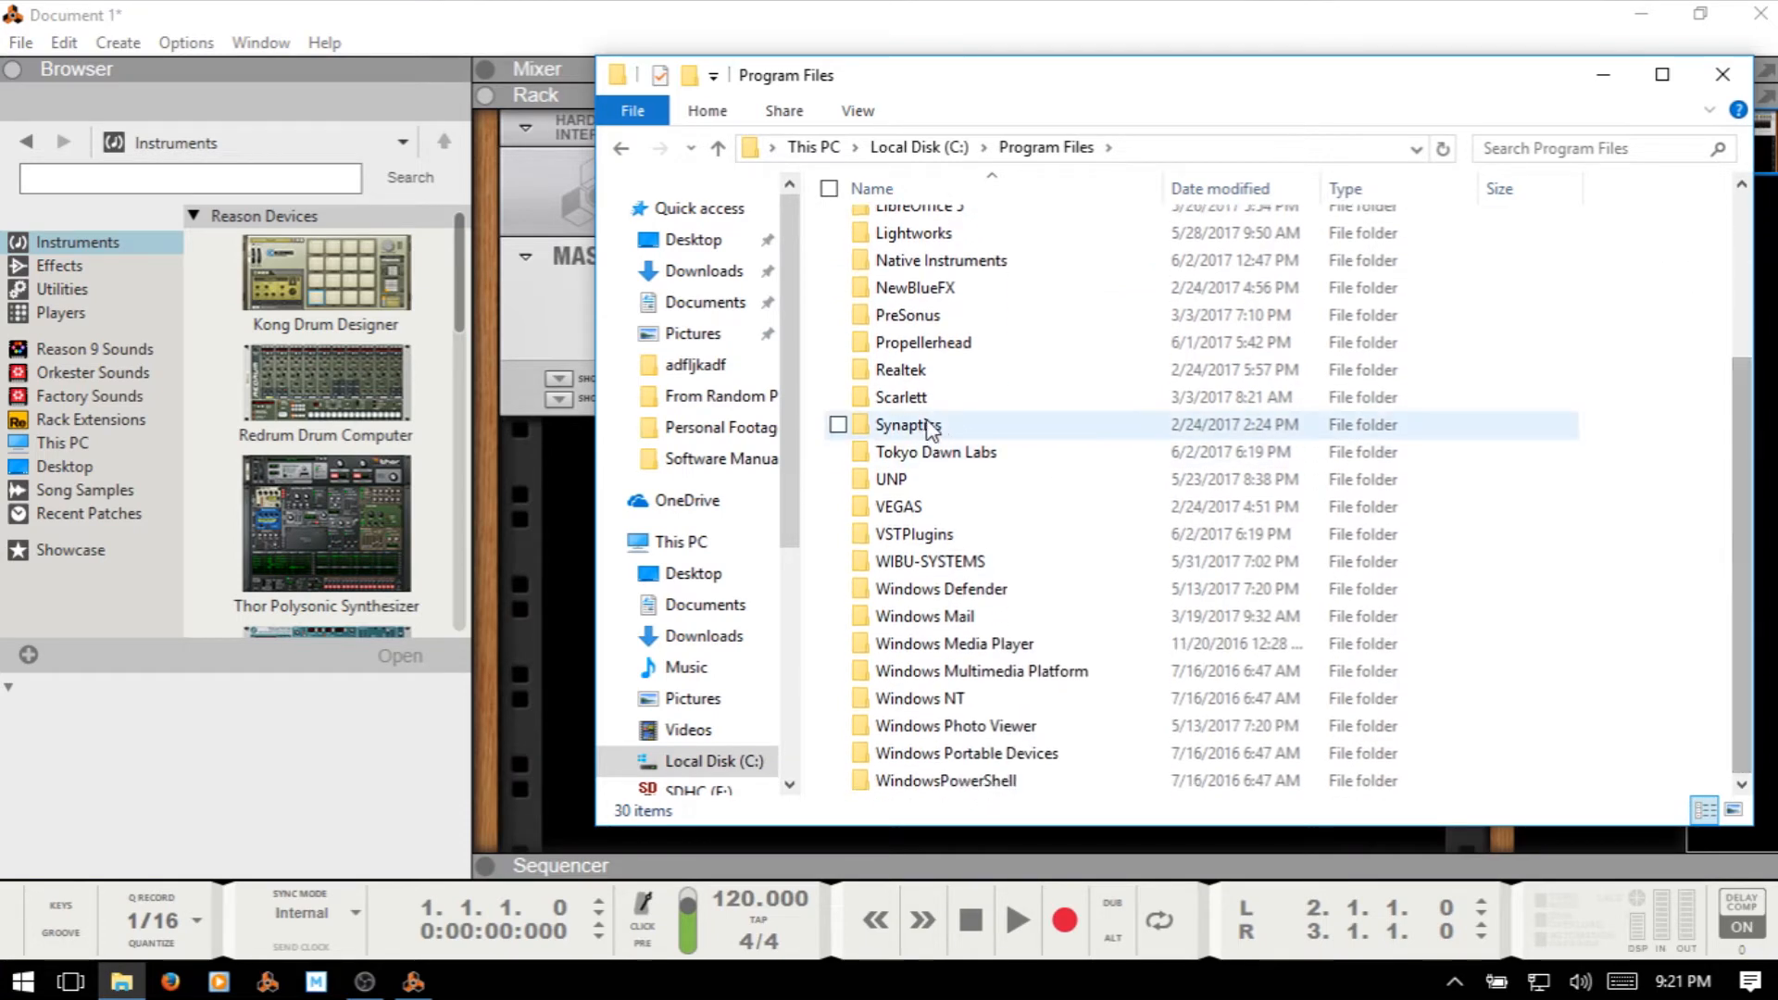
click(922, 541)
double_click(922, 541)
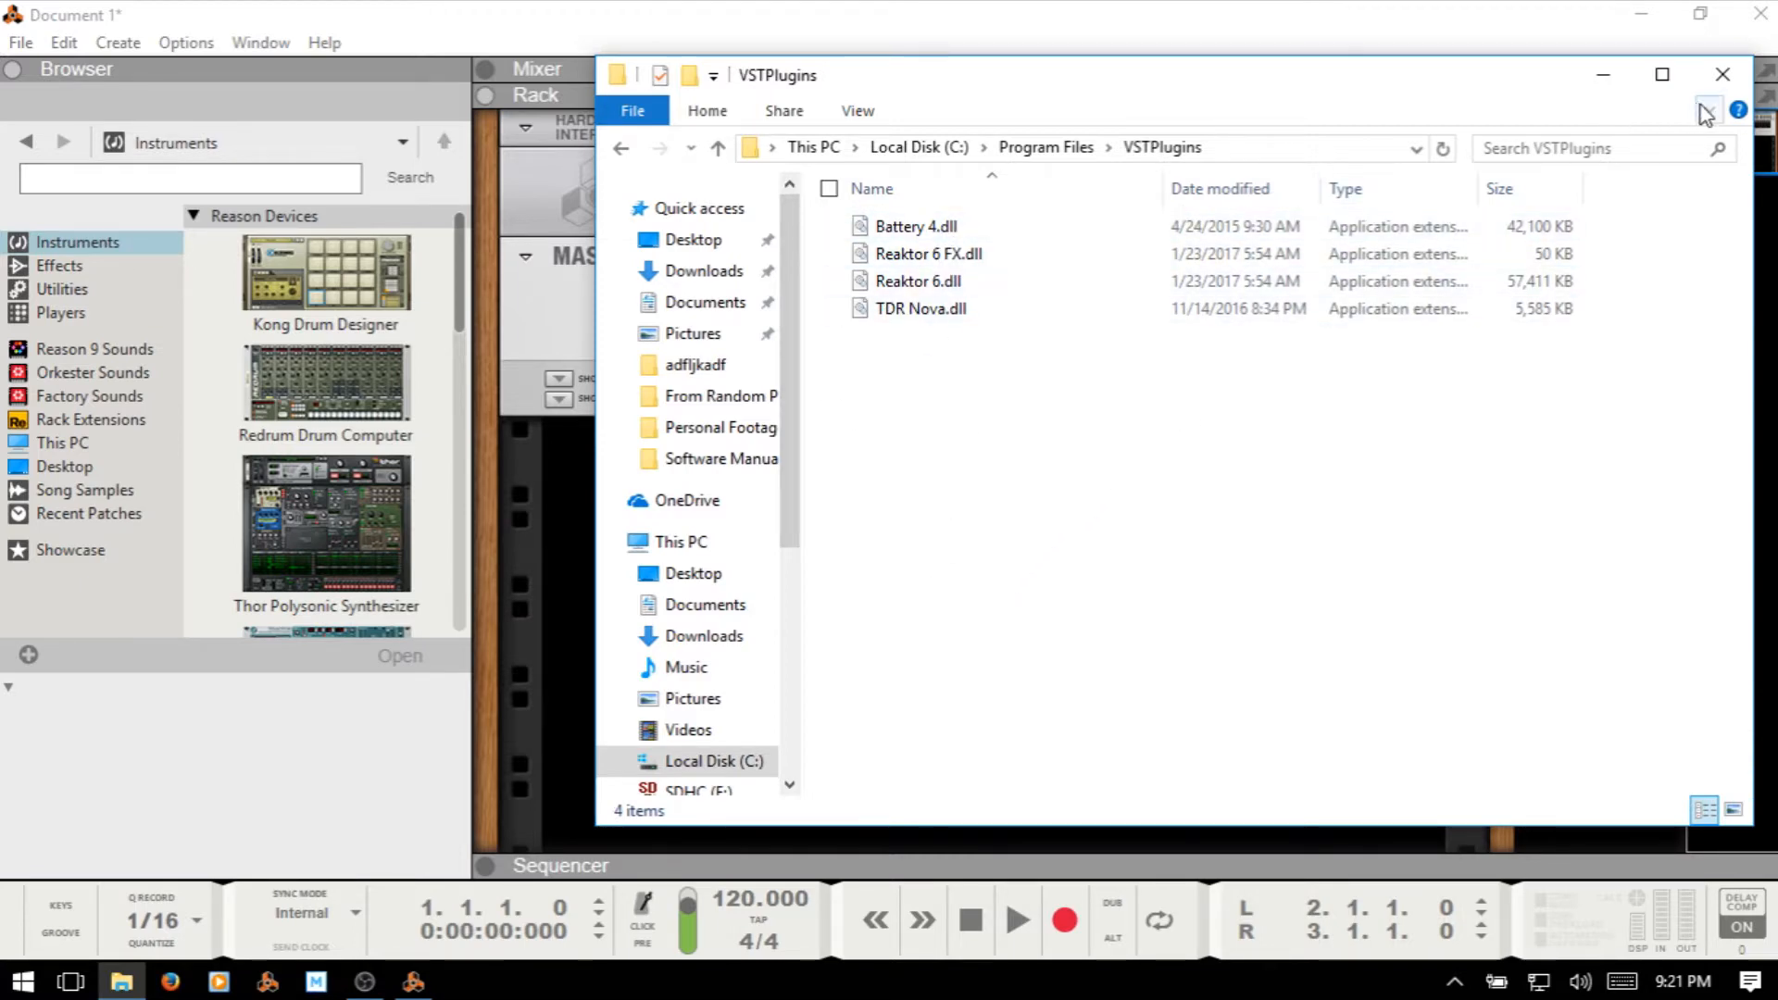
click(1605, 76)
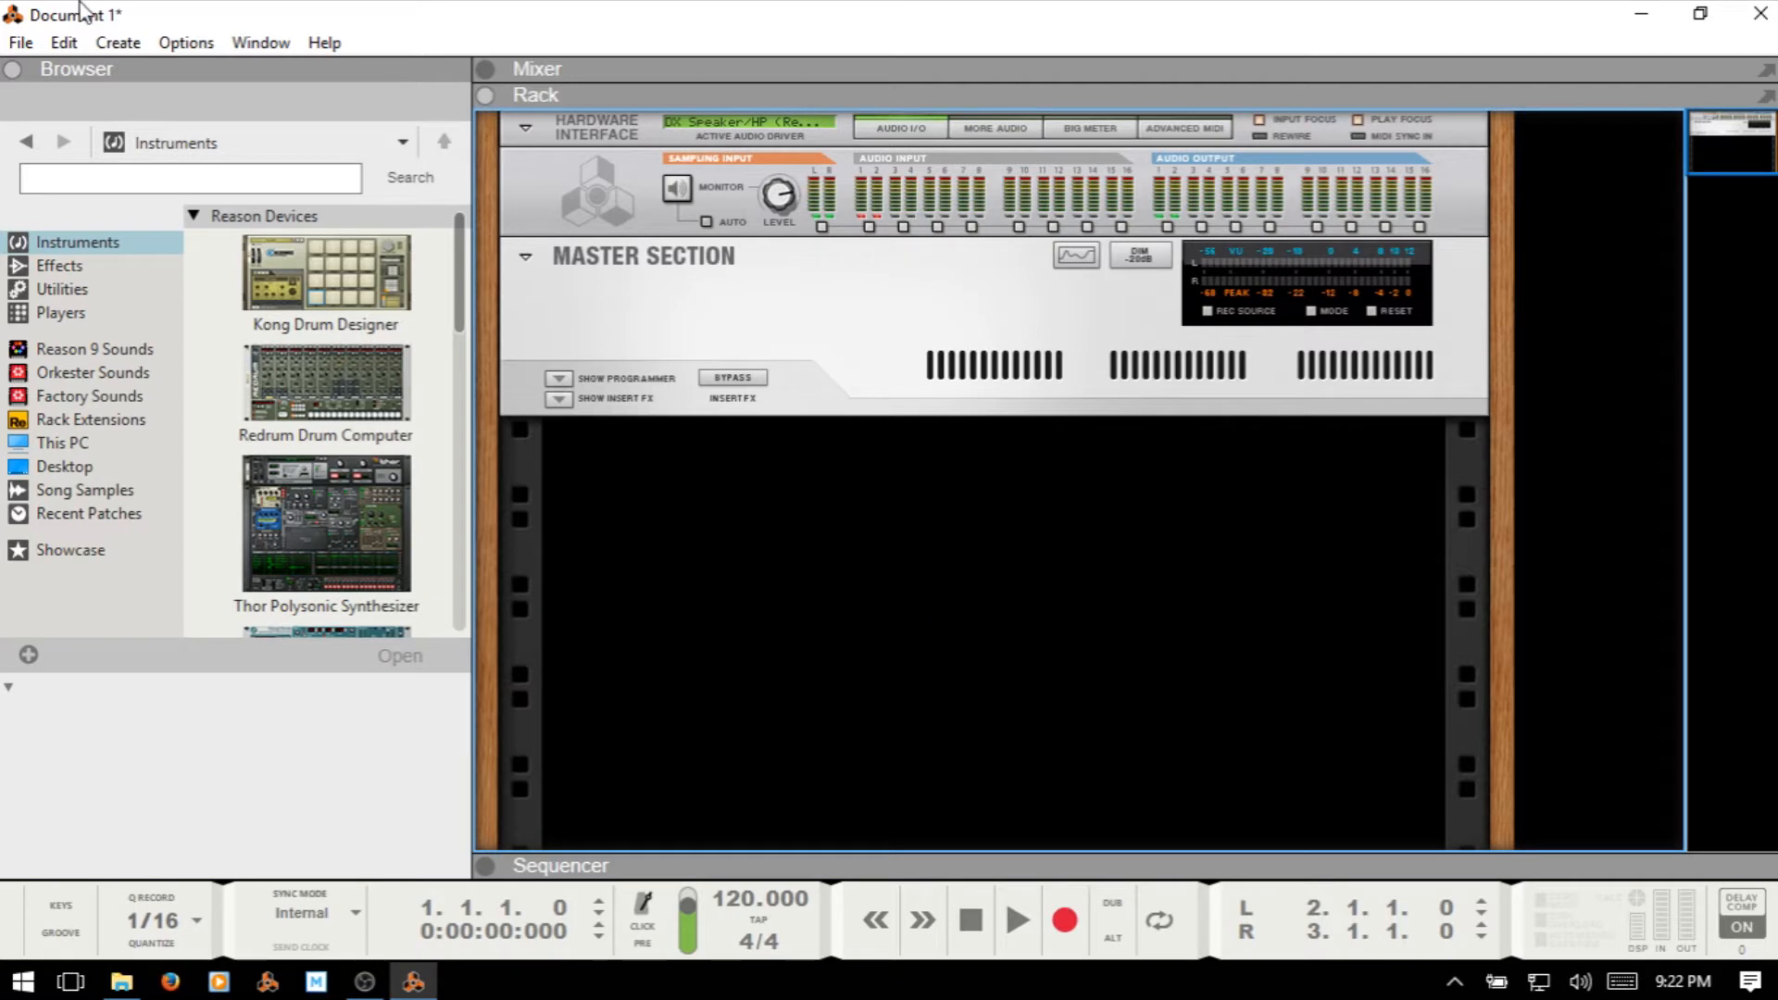
Examine the VST Plugin Folders in the advanced preferences, bring up the folder picker for adding one, cancel it and close the preferences
click(65, 43)
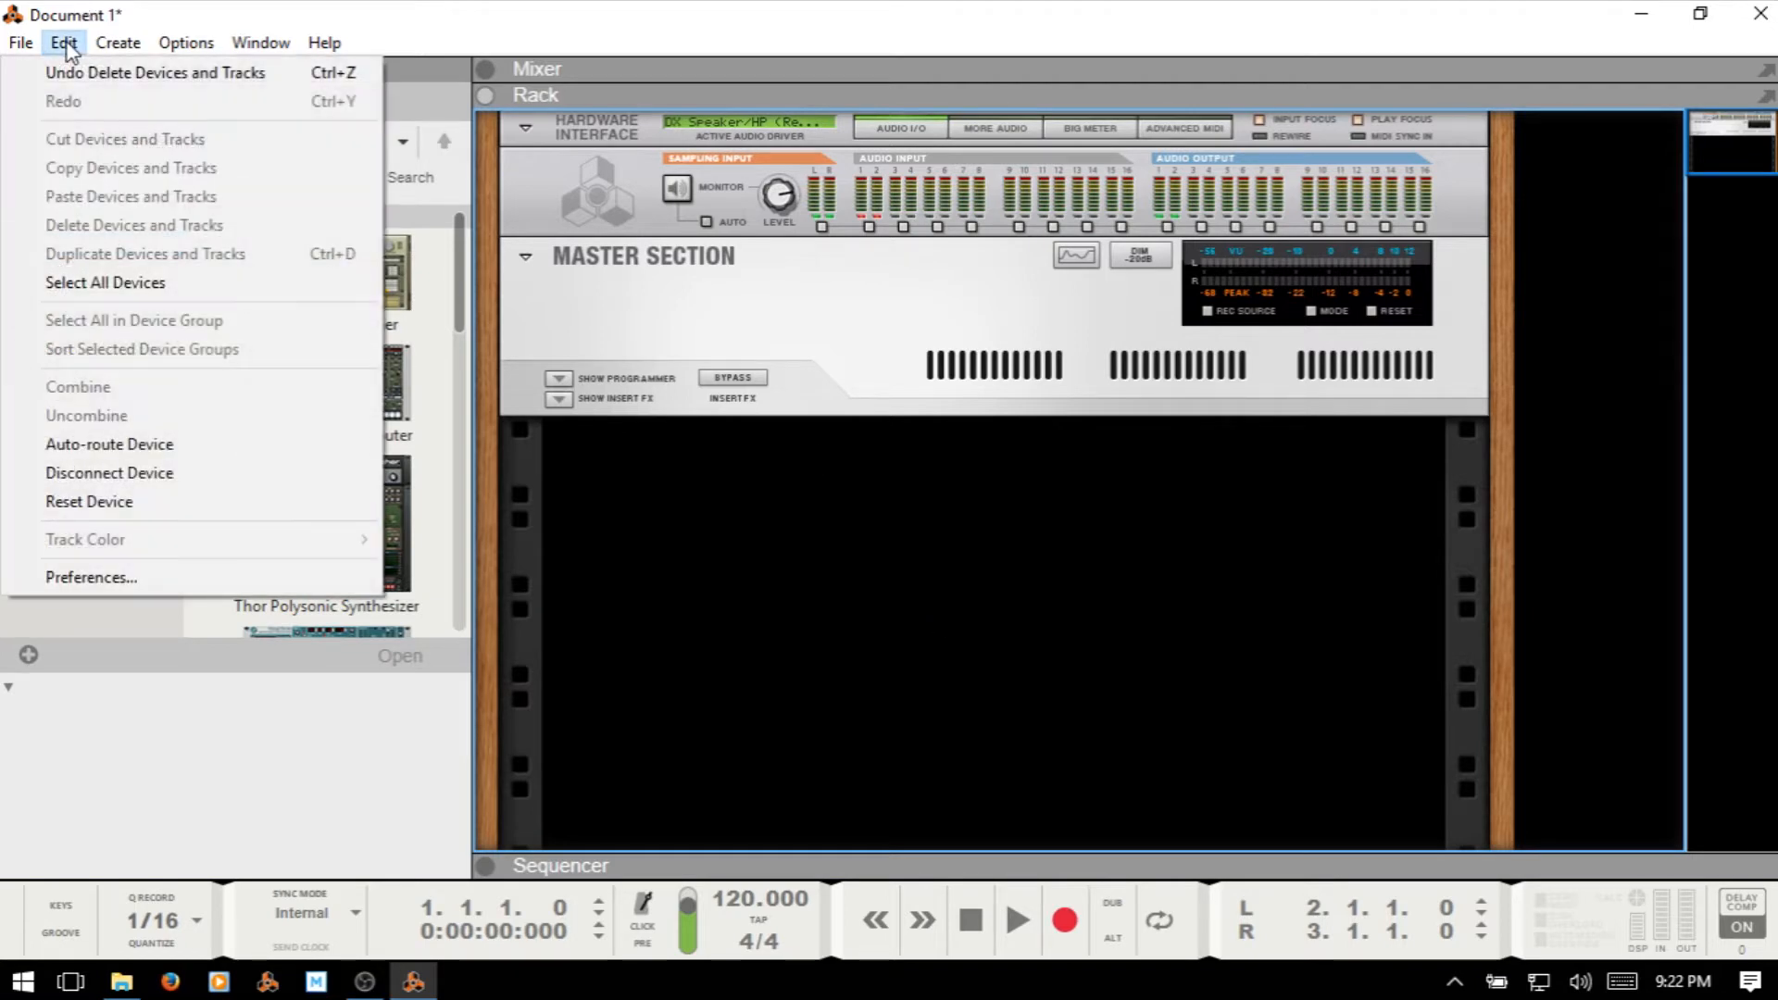
click(93, 578)
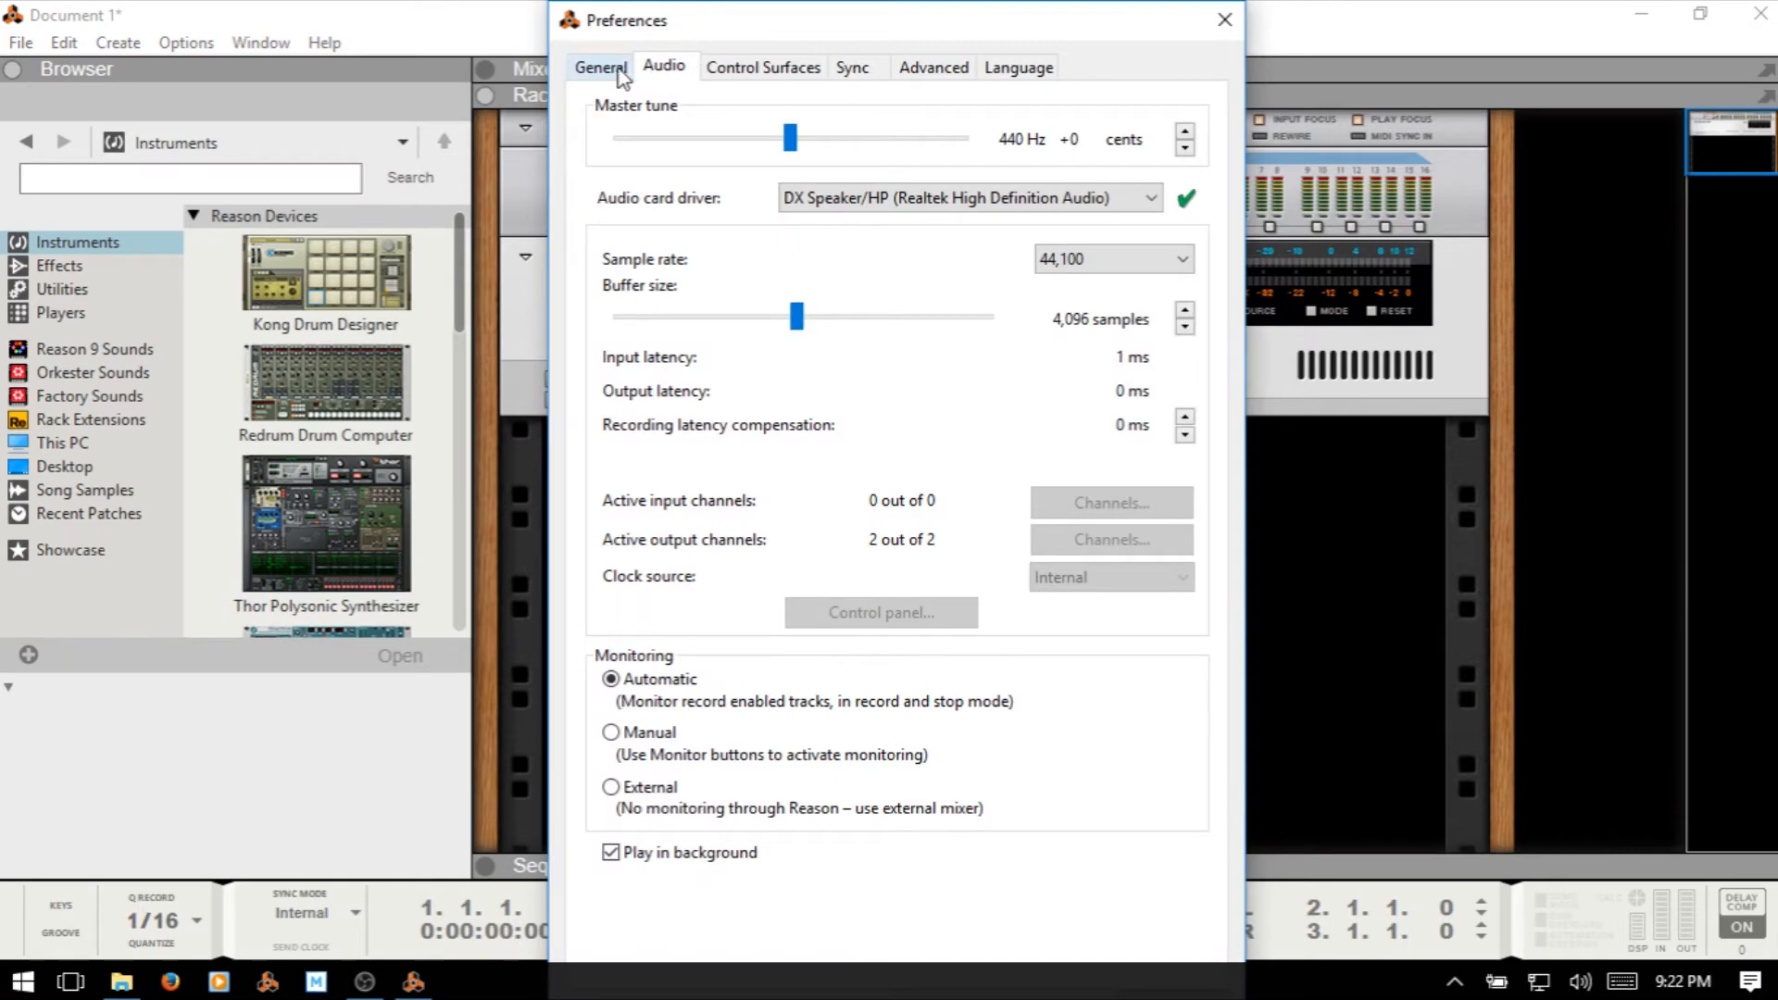
click(921, 72)
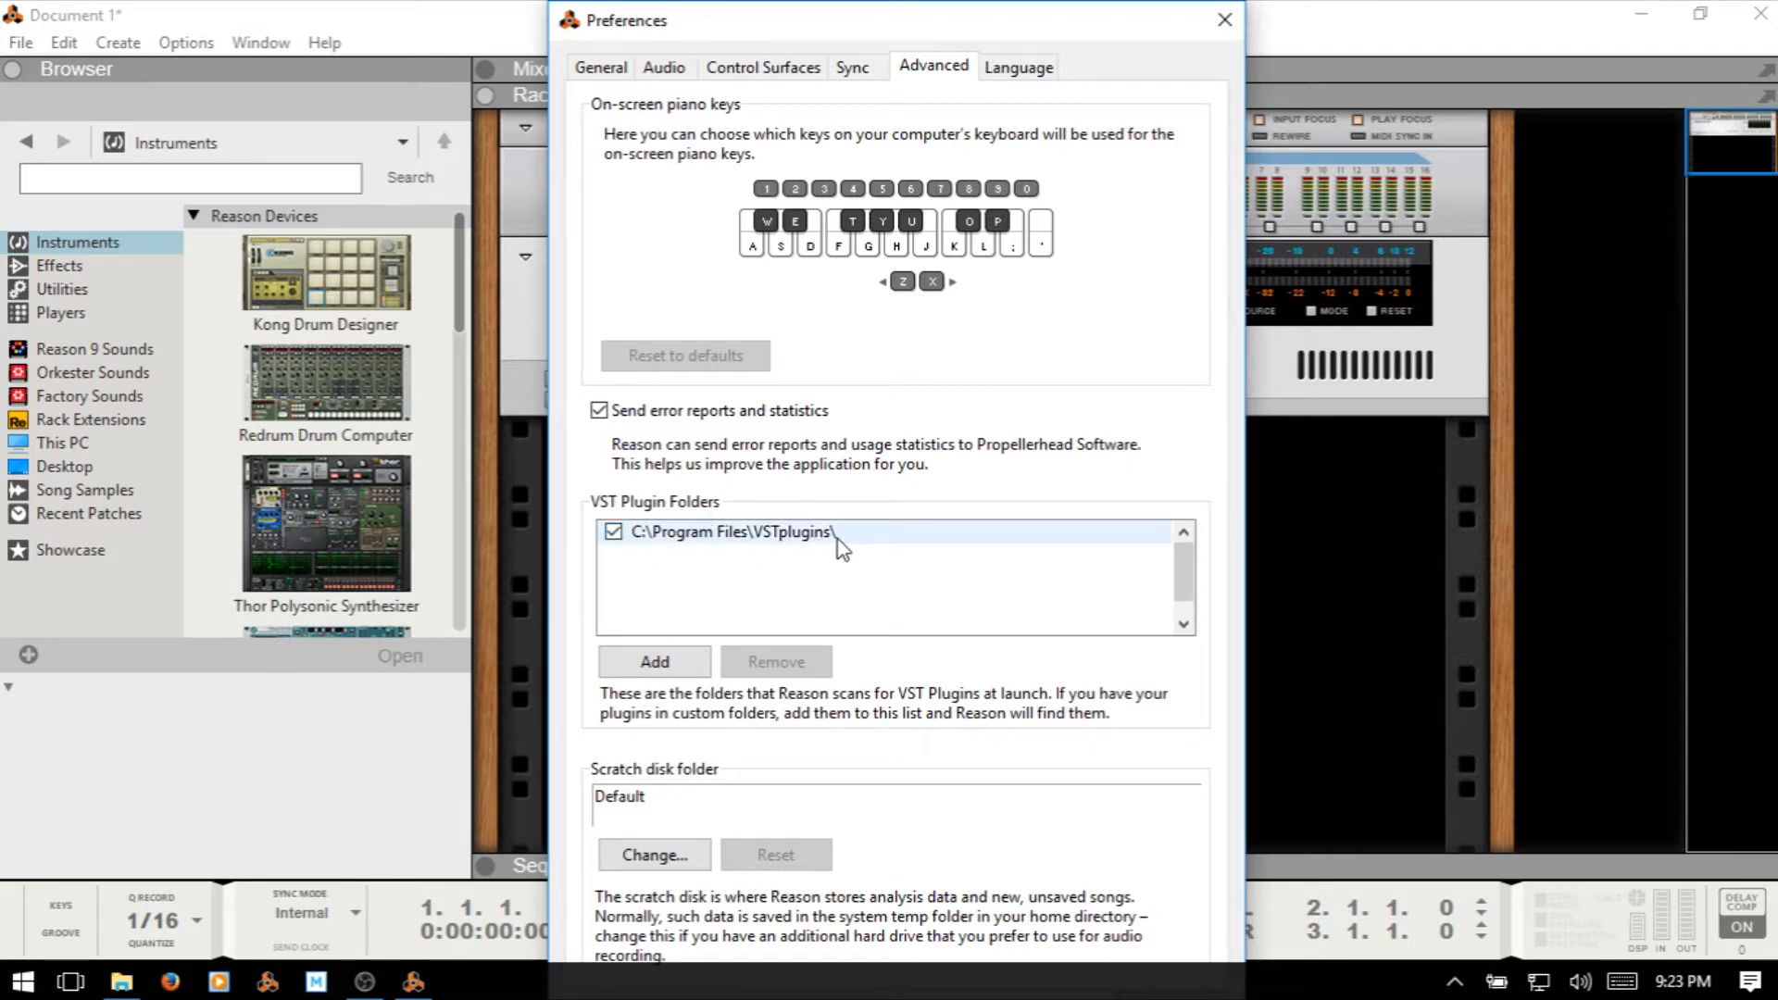
click(720, 536)
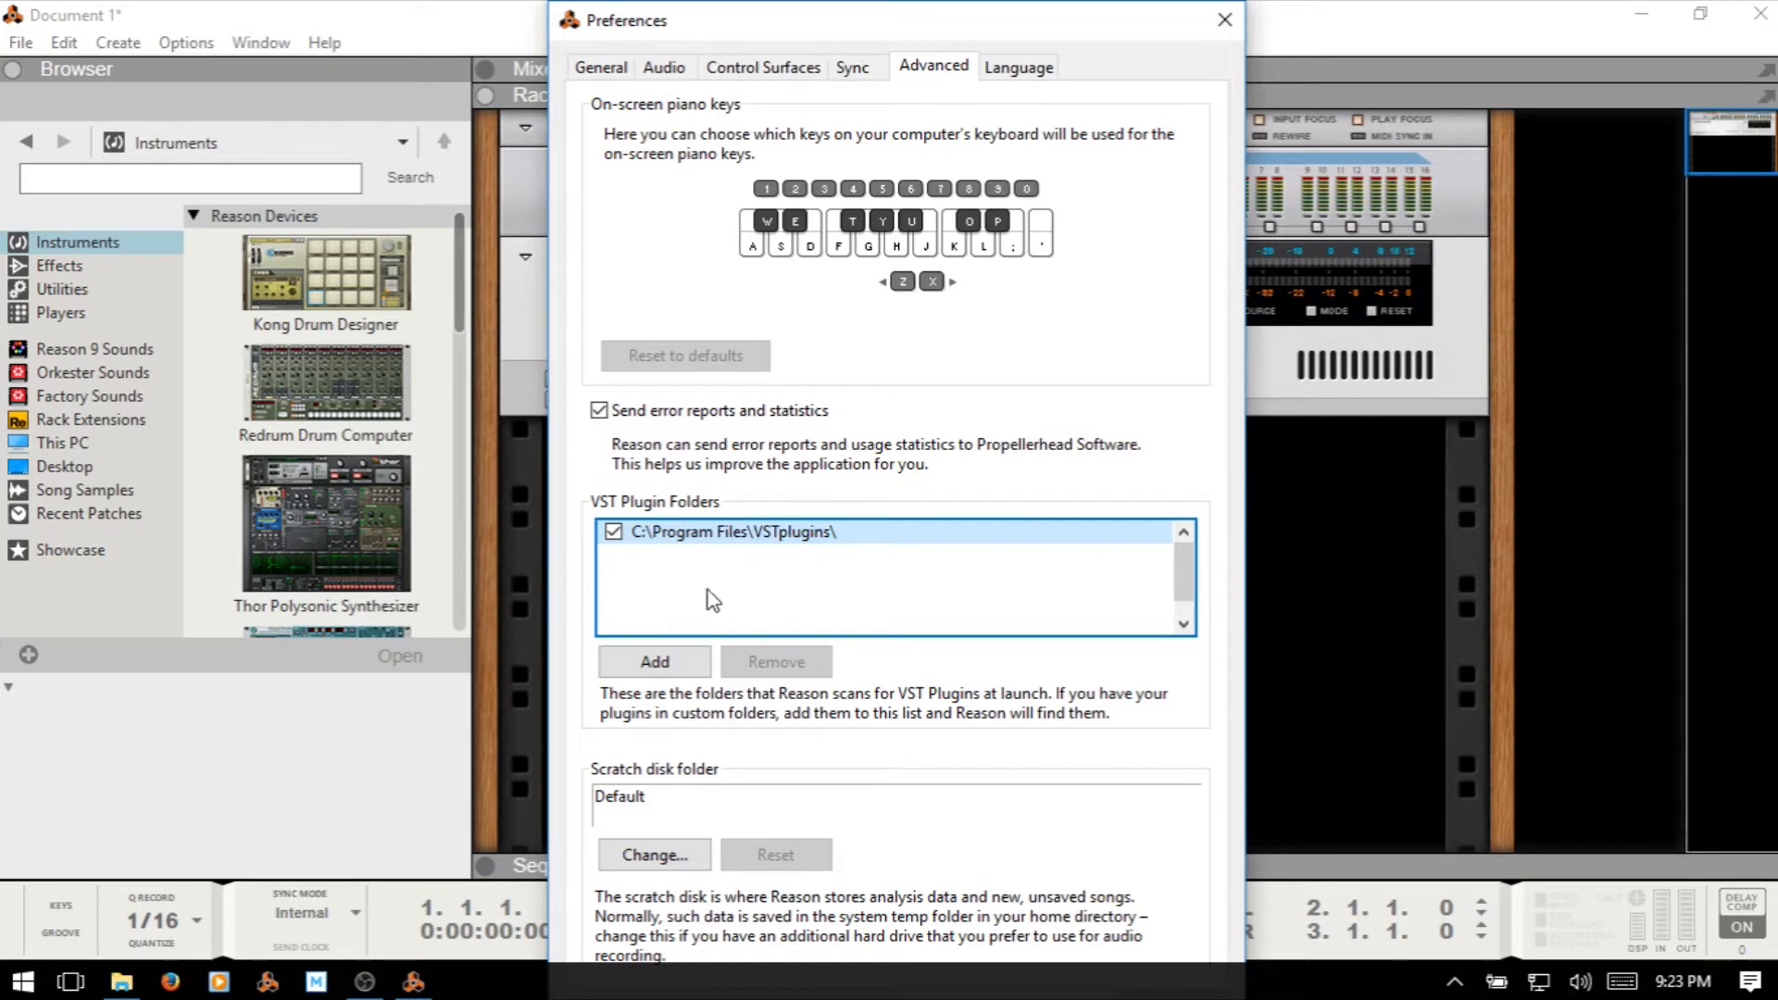
click(653, 661)
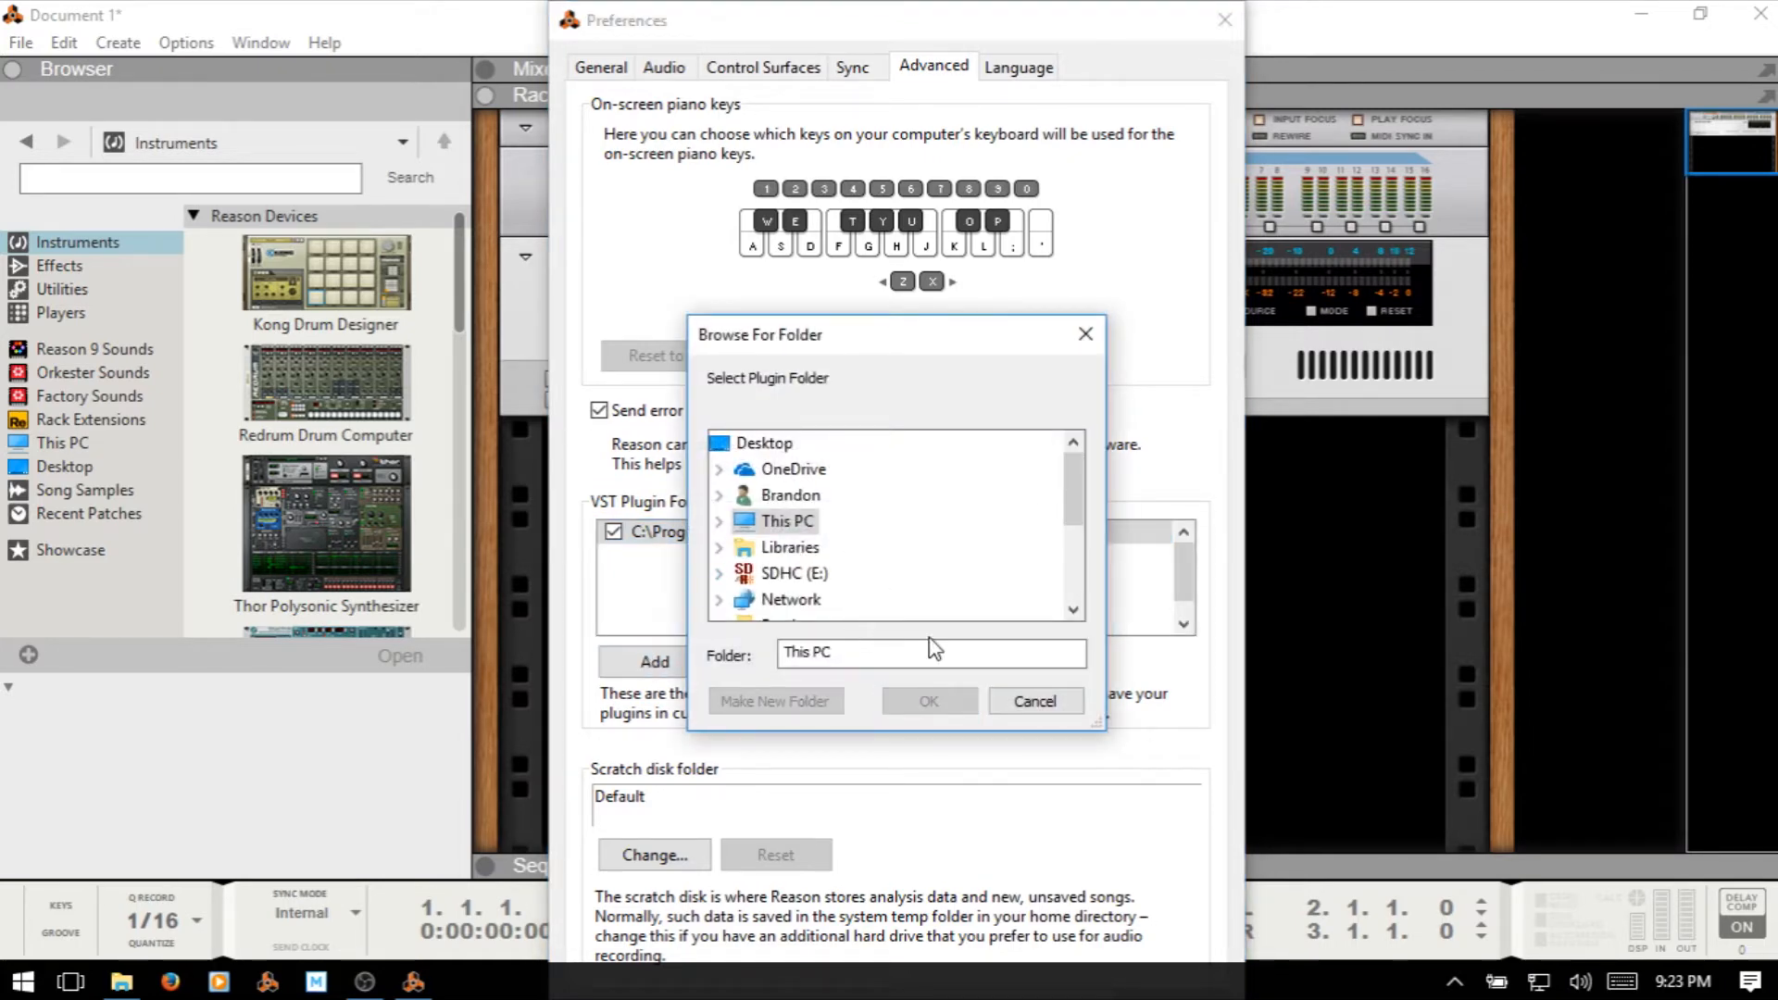
click(1046, 706)
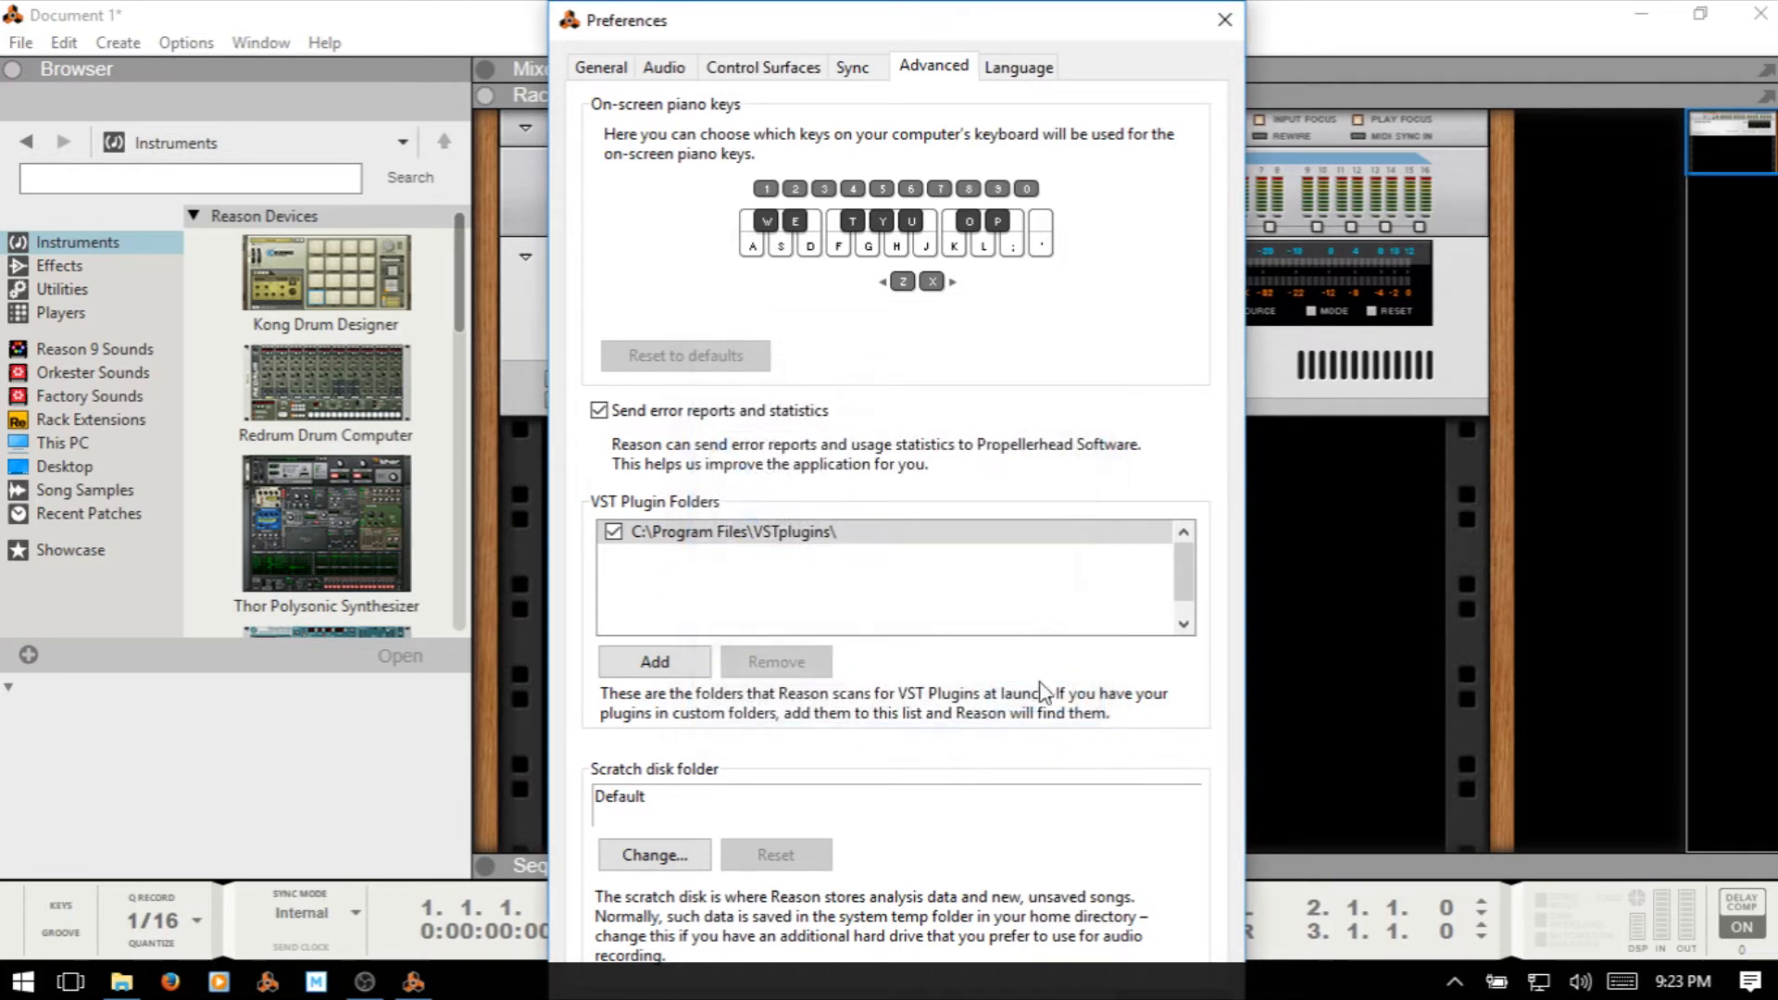
click(1225, 19)
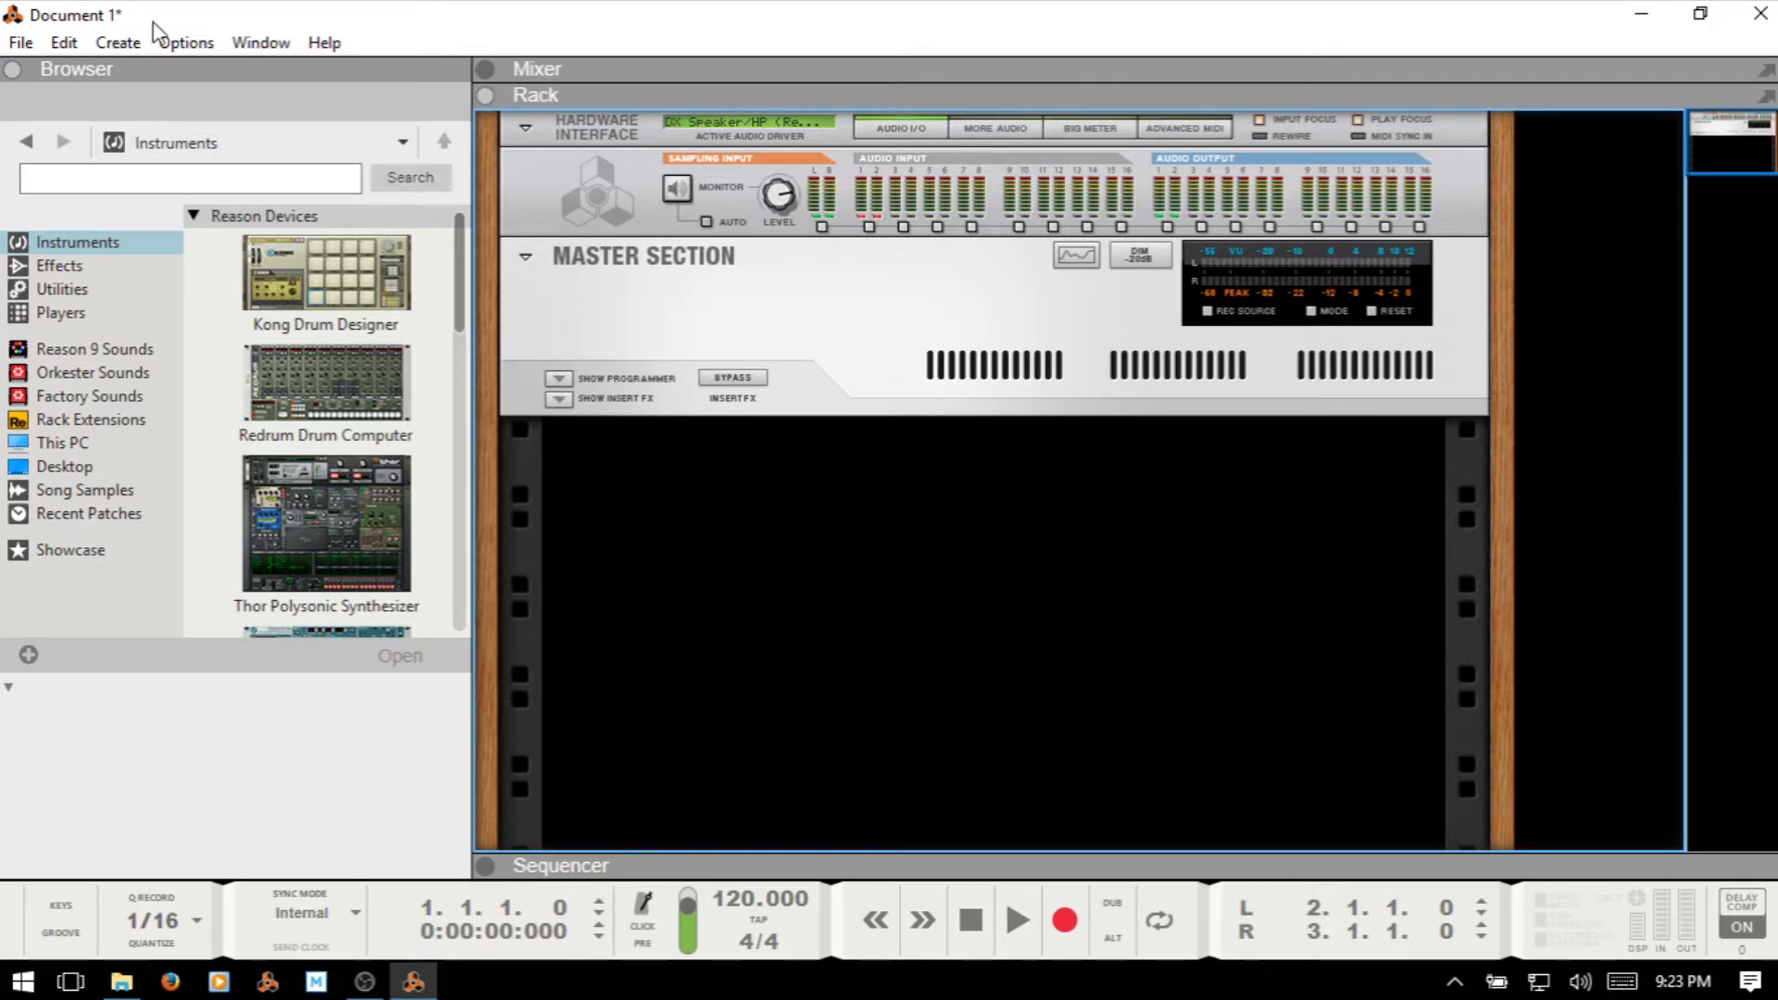
Open Manage Plugins, inspect the details of Battery 4 and TDR Nova, reverse and restore the manufacturer sort order, and close it
click(262, 44)
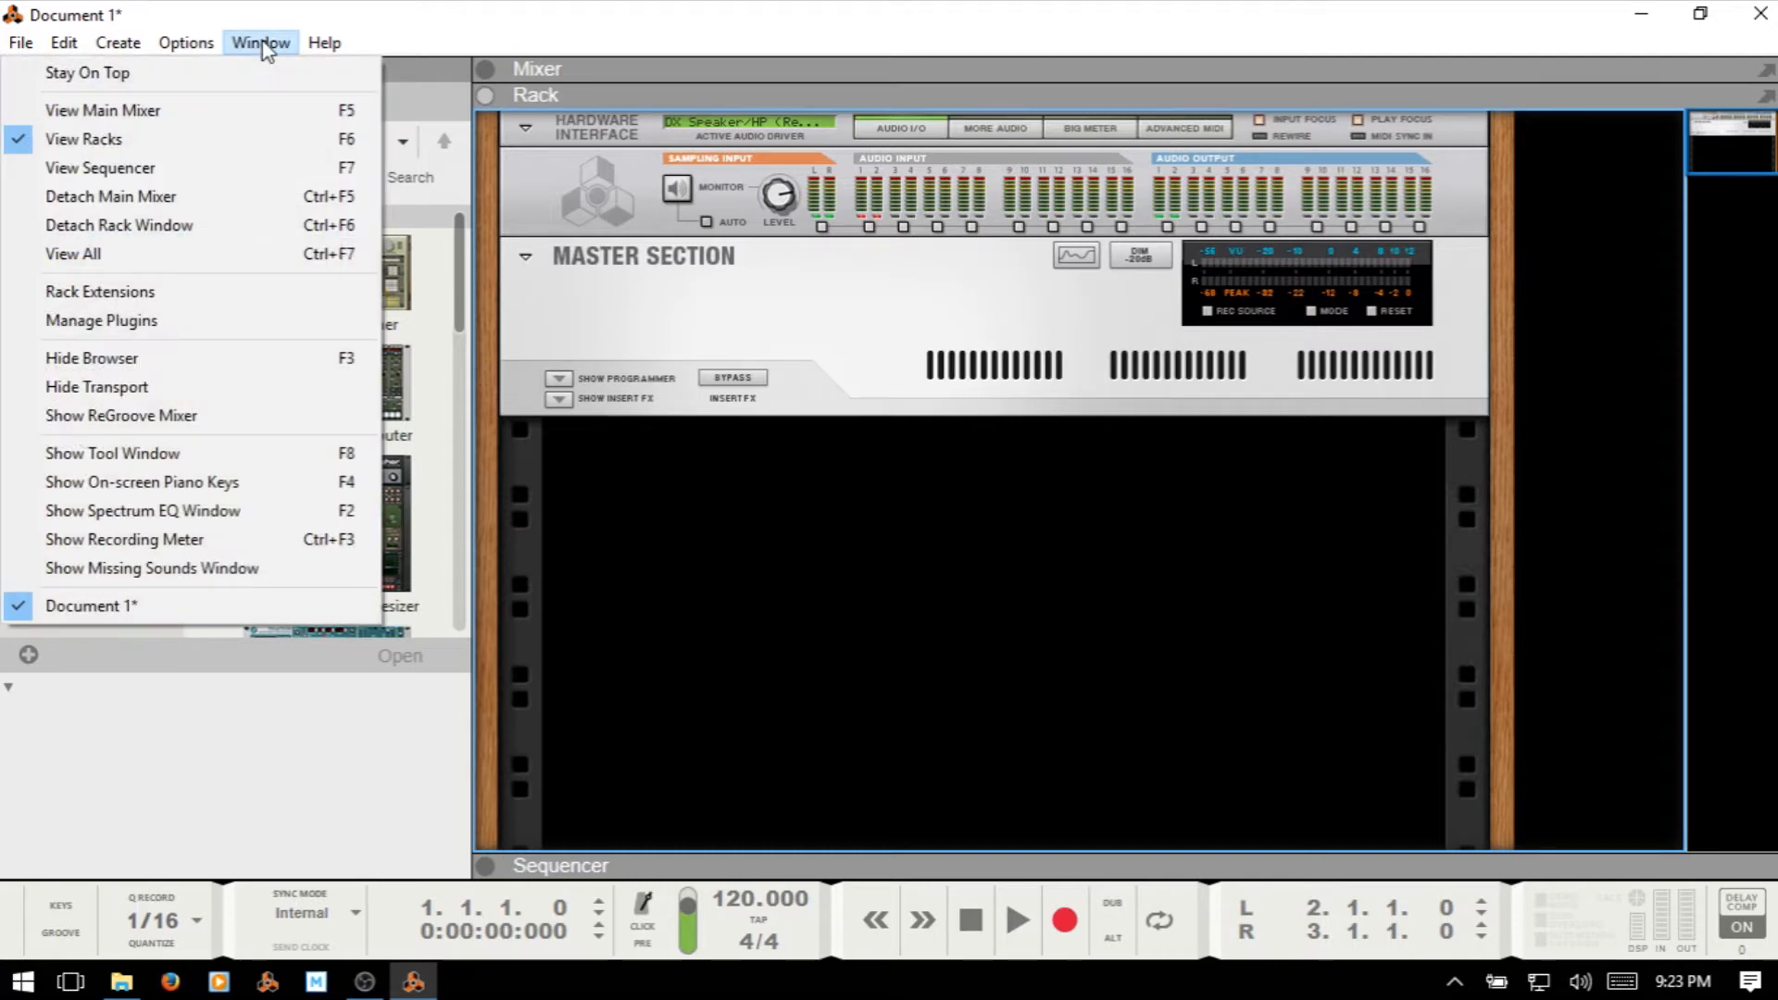
click(176, 319)
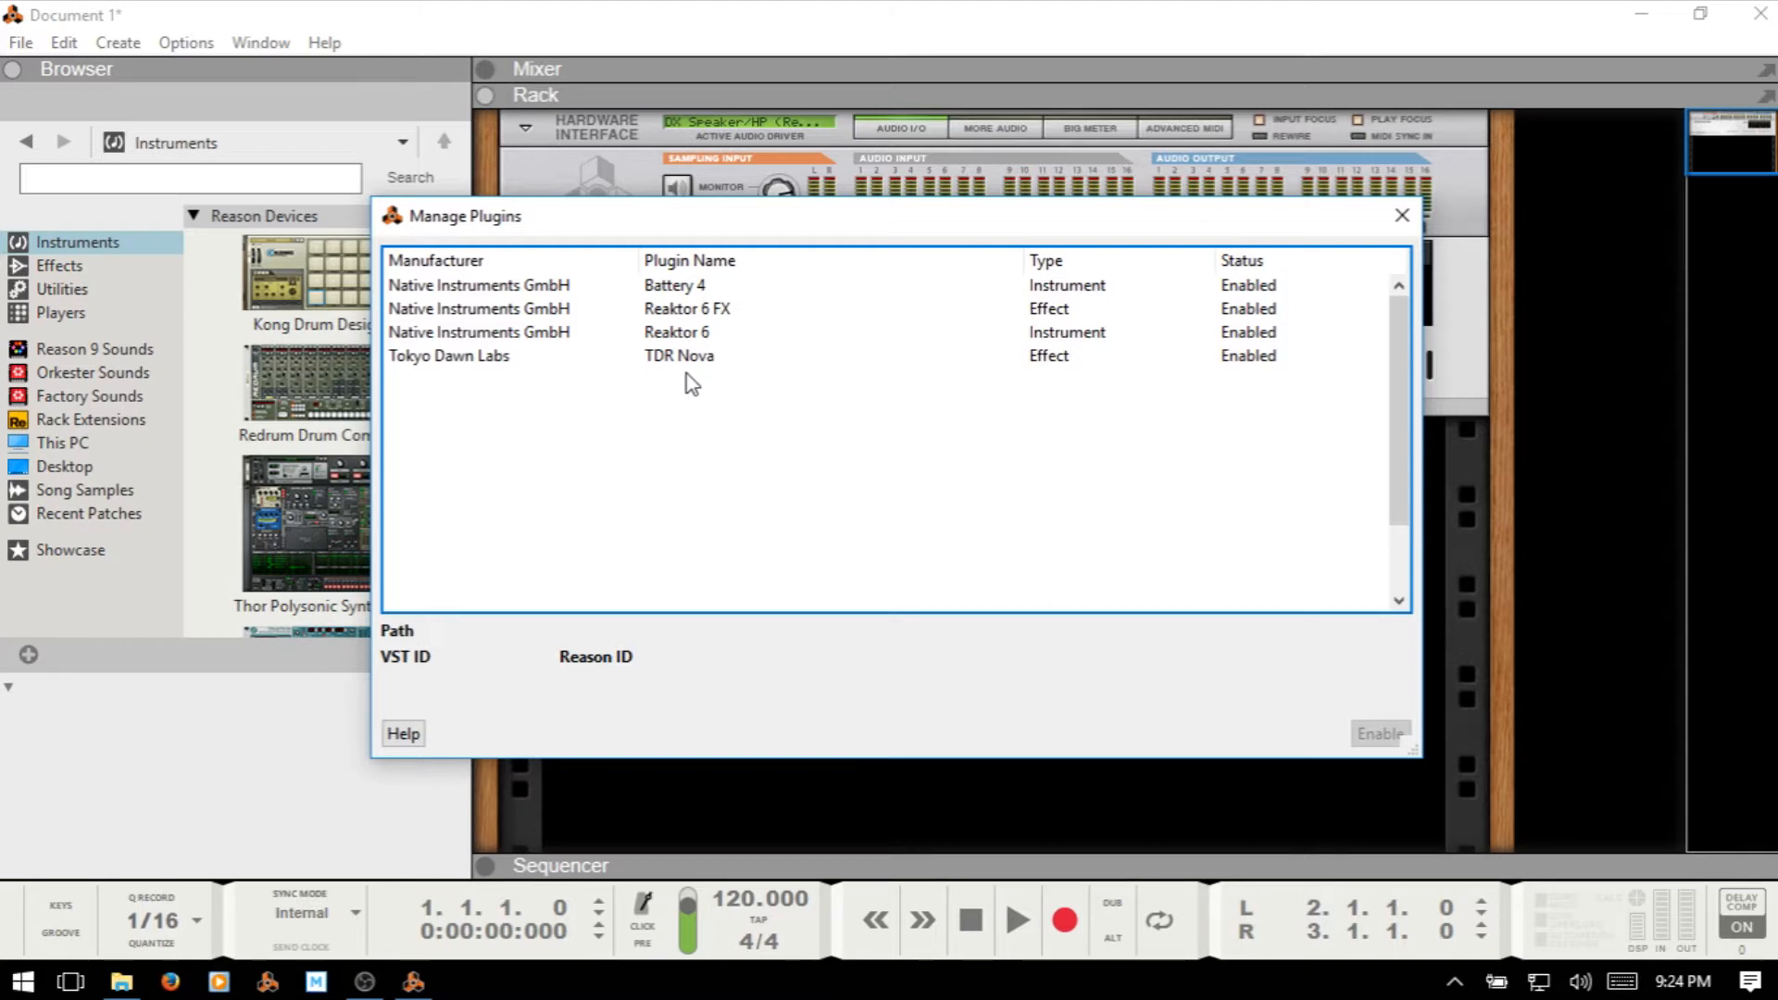
click(576, 289)
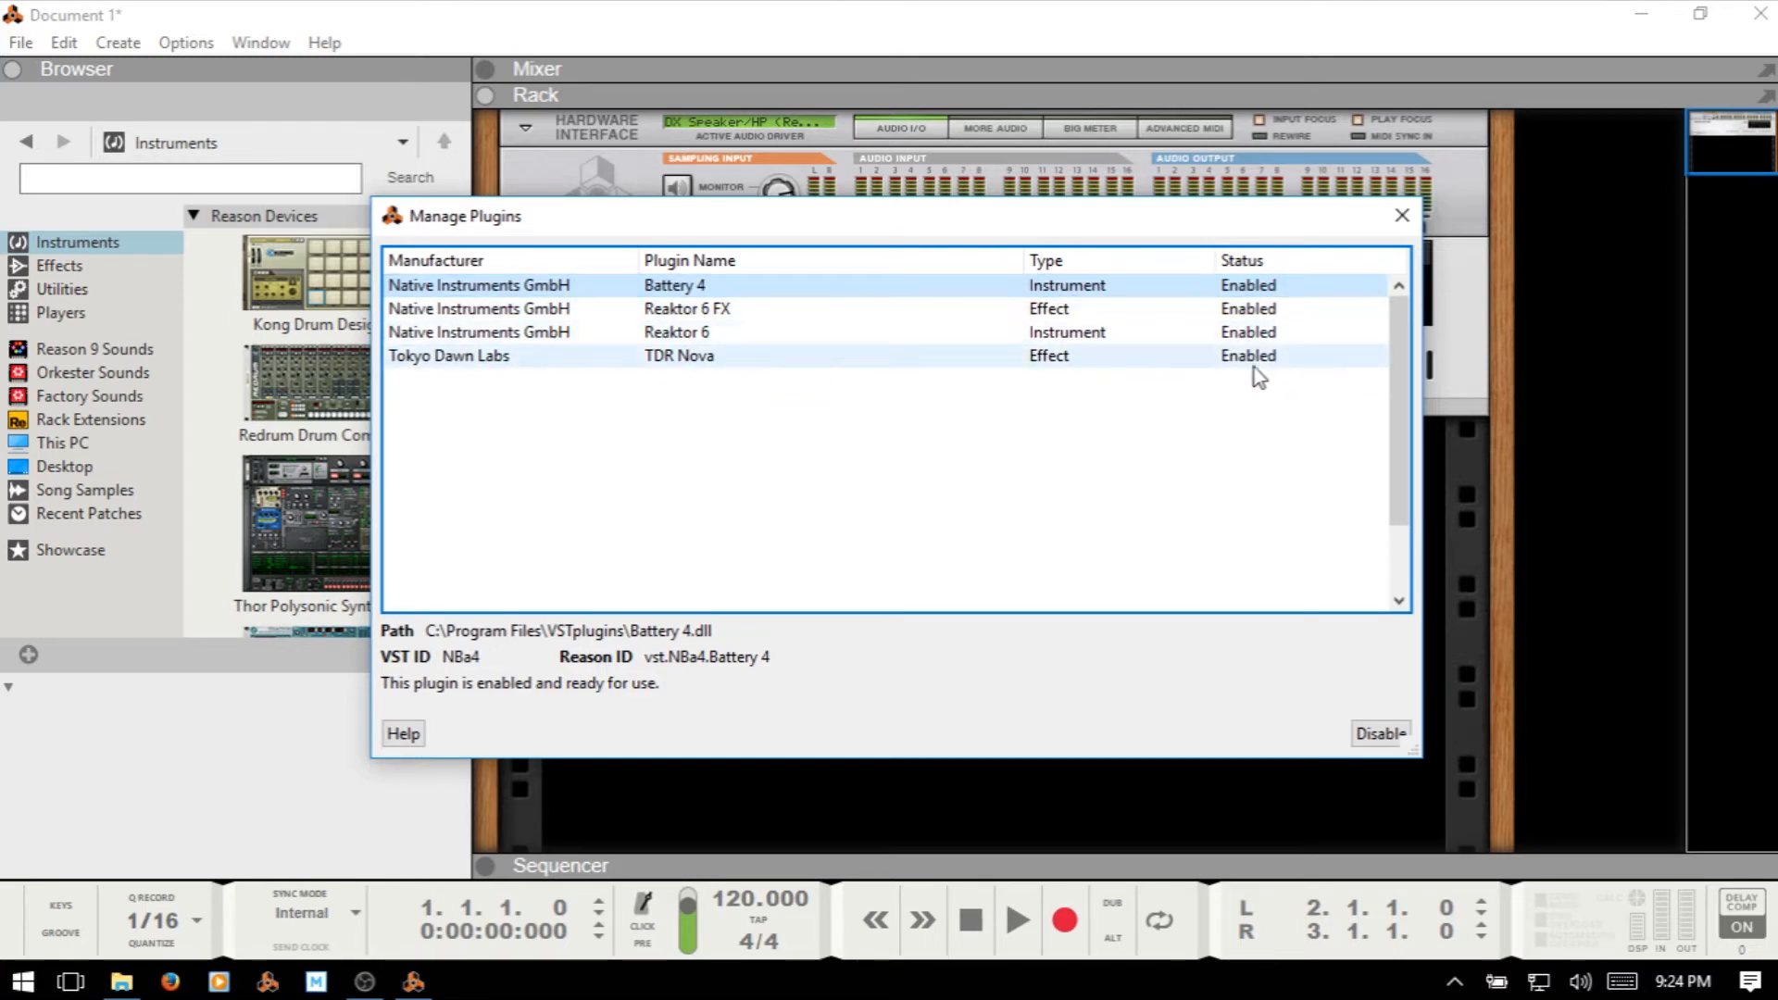
click(423, 264)
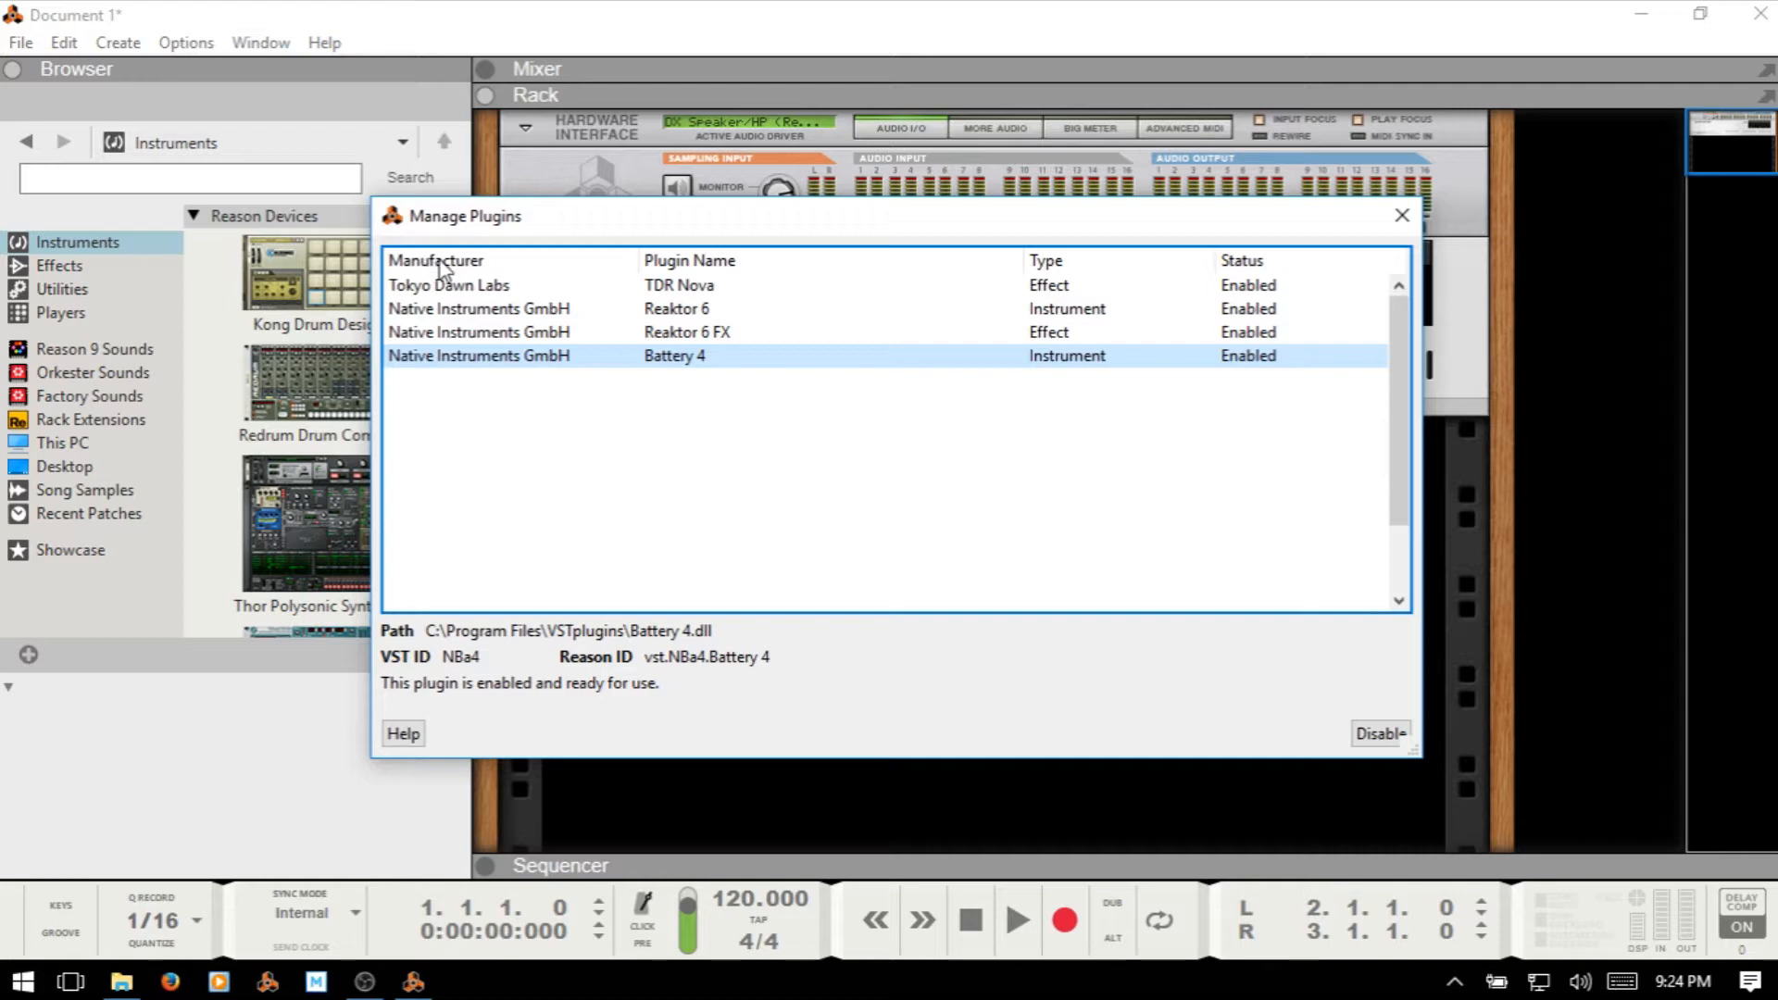
click(445, 267)
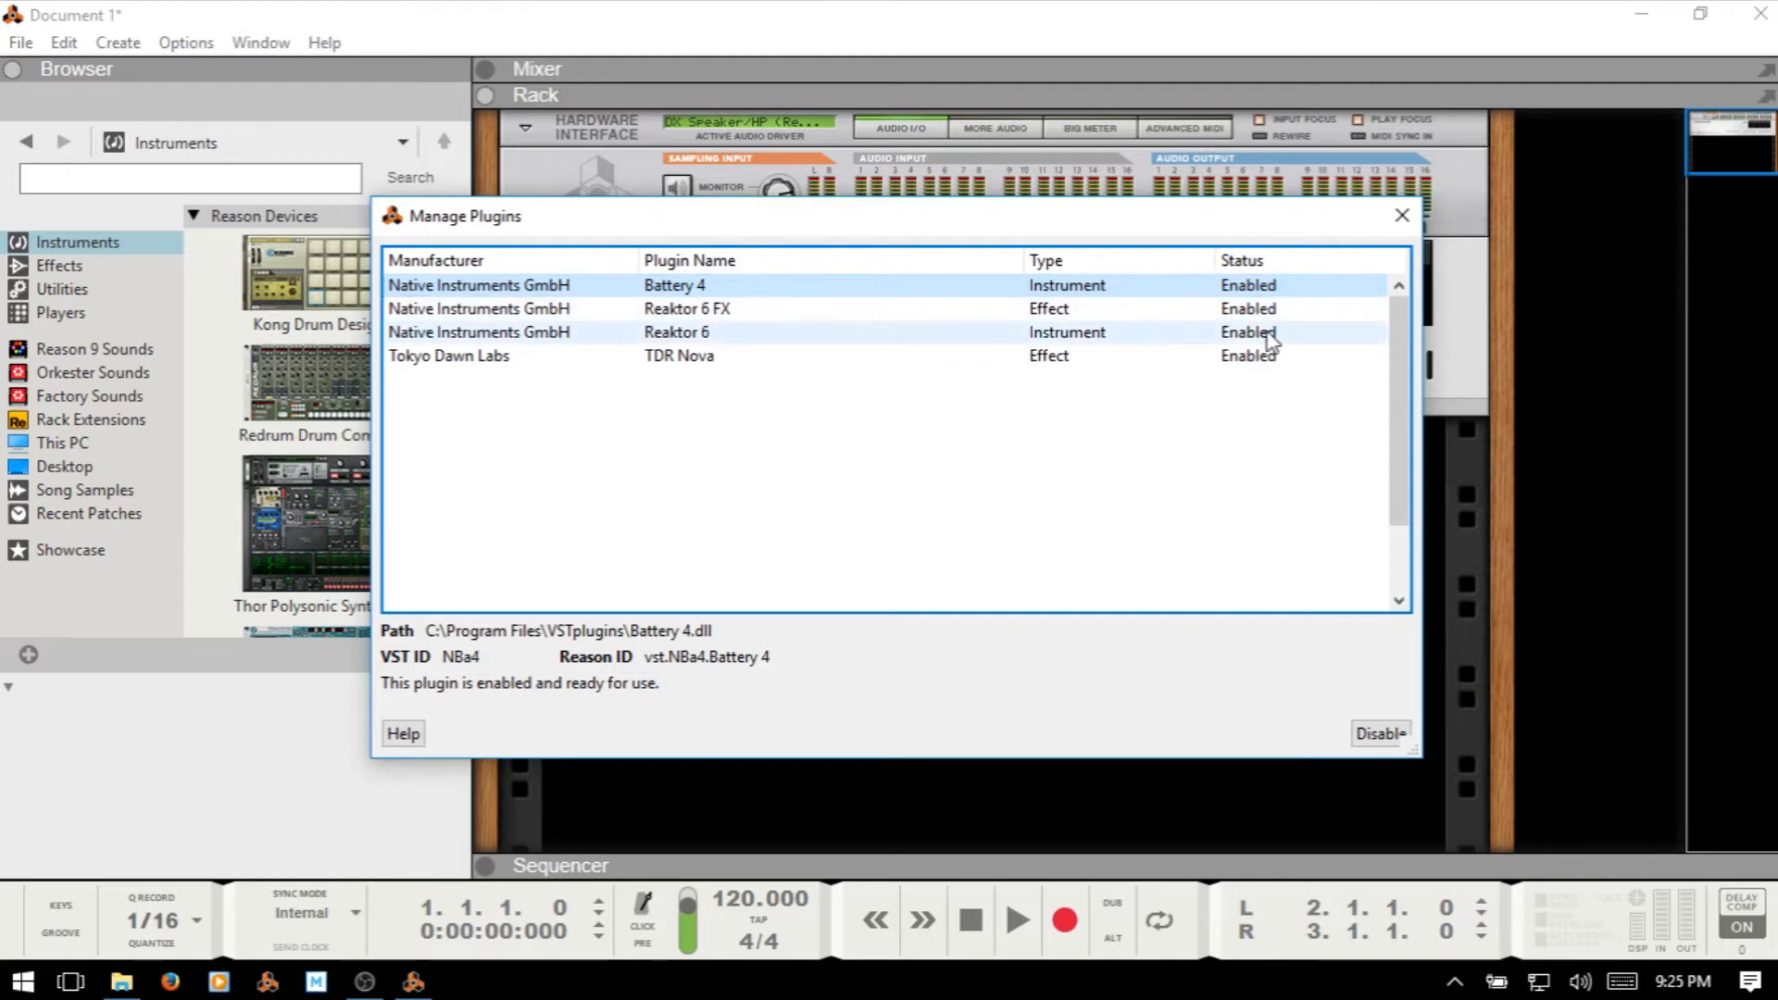
click(1172, 361)
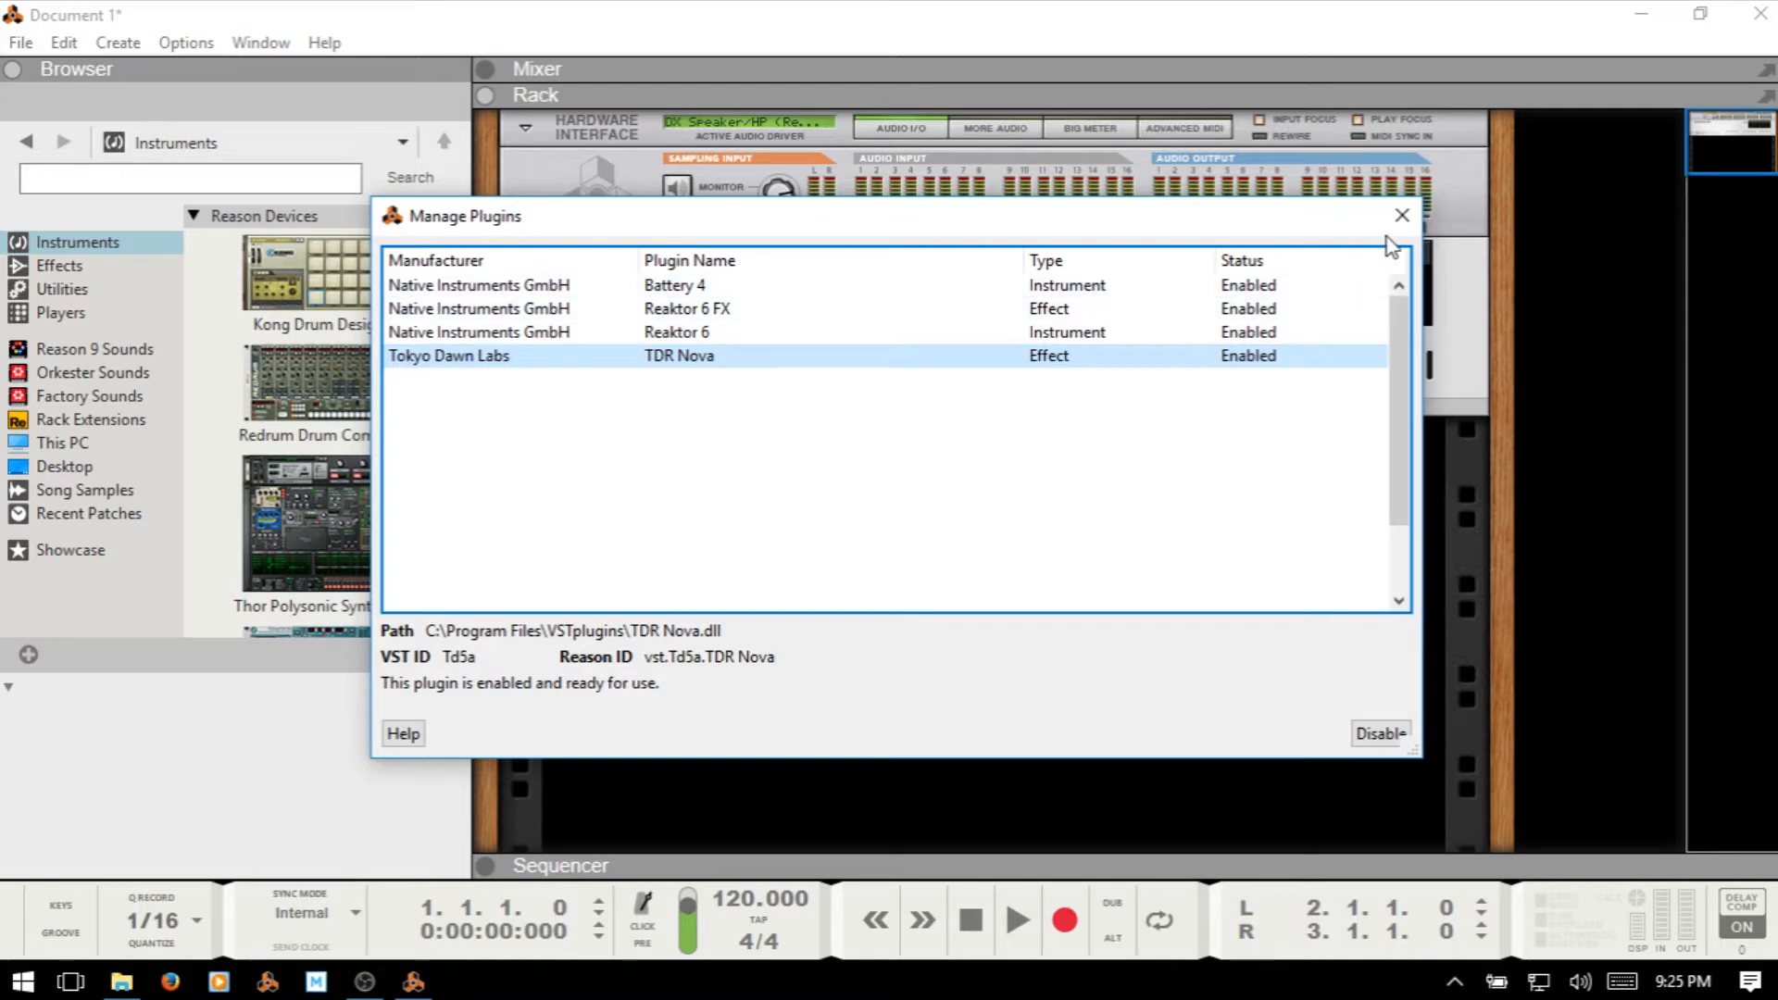
click(1402, 218)
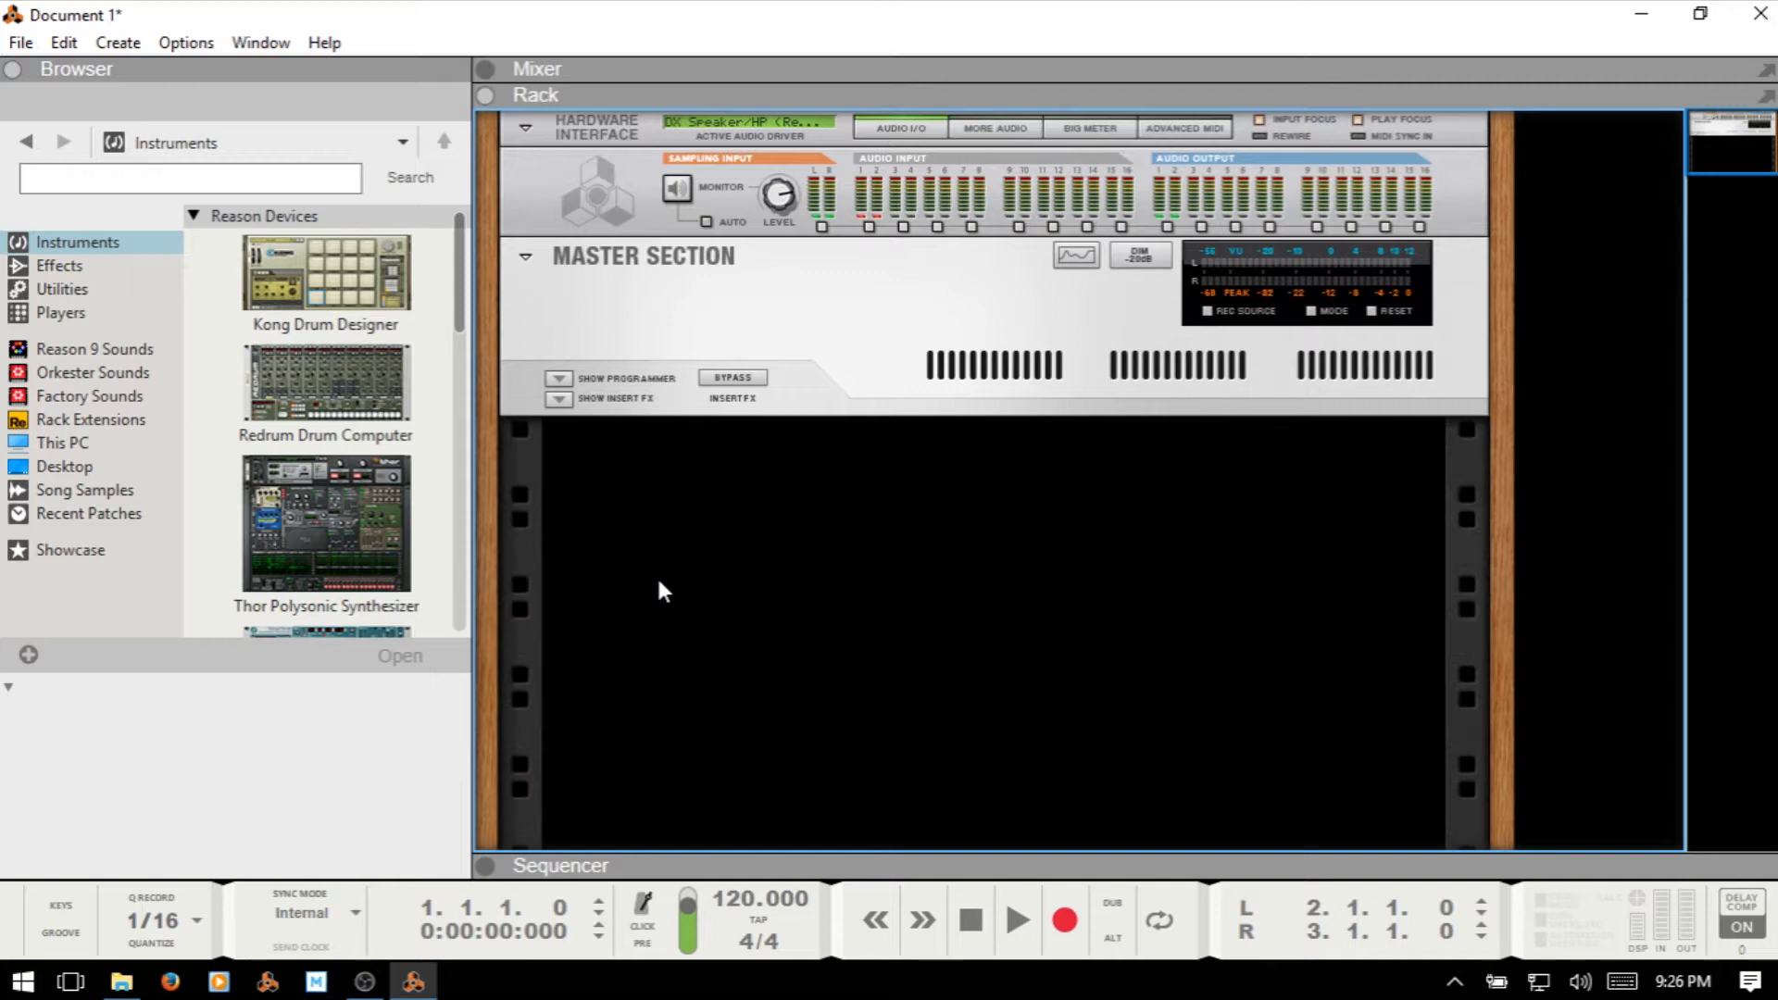
Examine the instruments that can be created from the empty rack and from the main Create commands, including their manufacturer groups
right_click(785, 549)
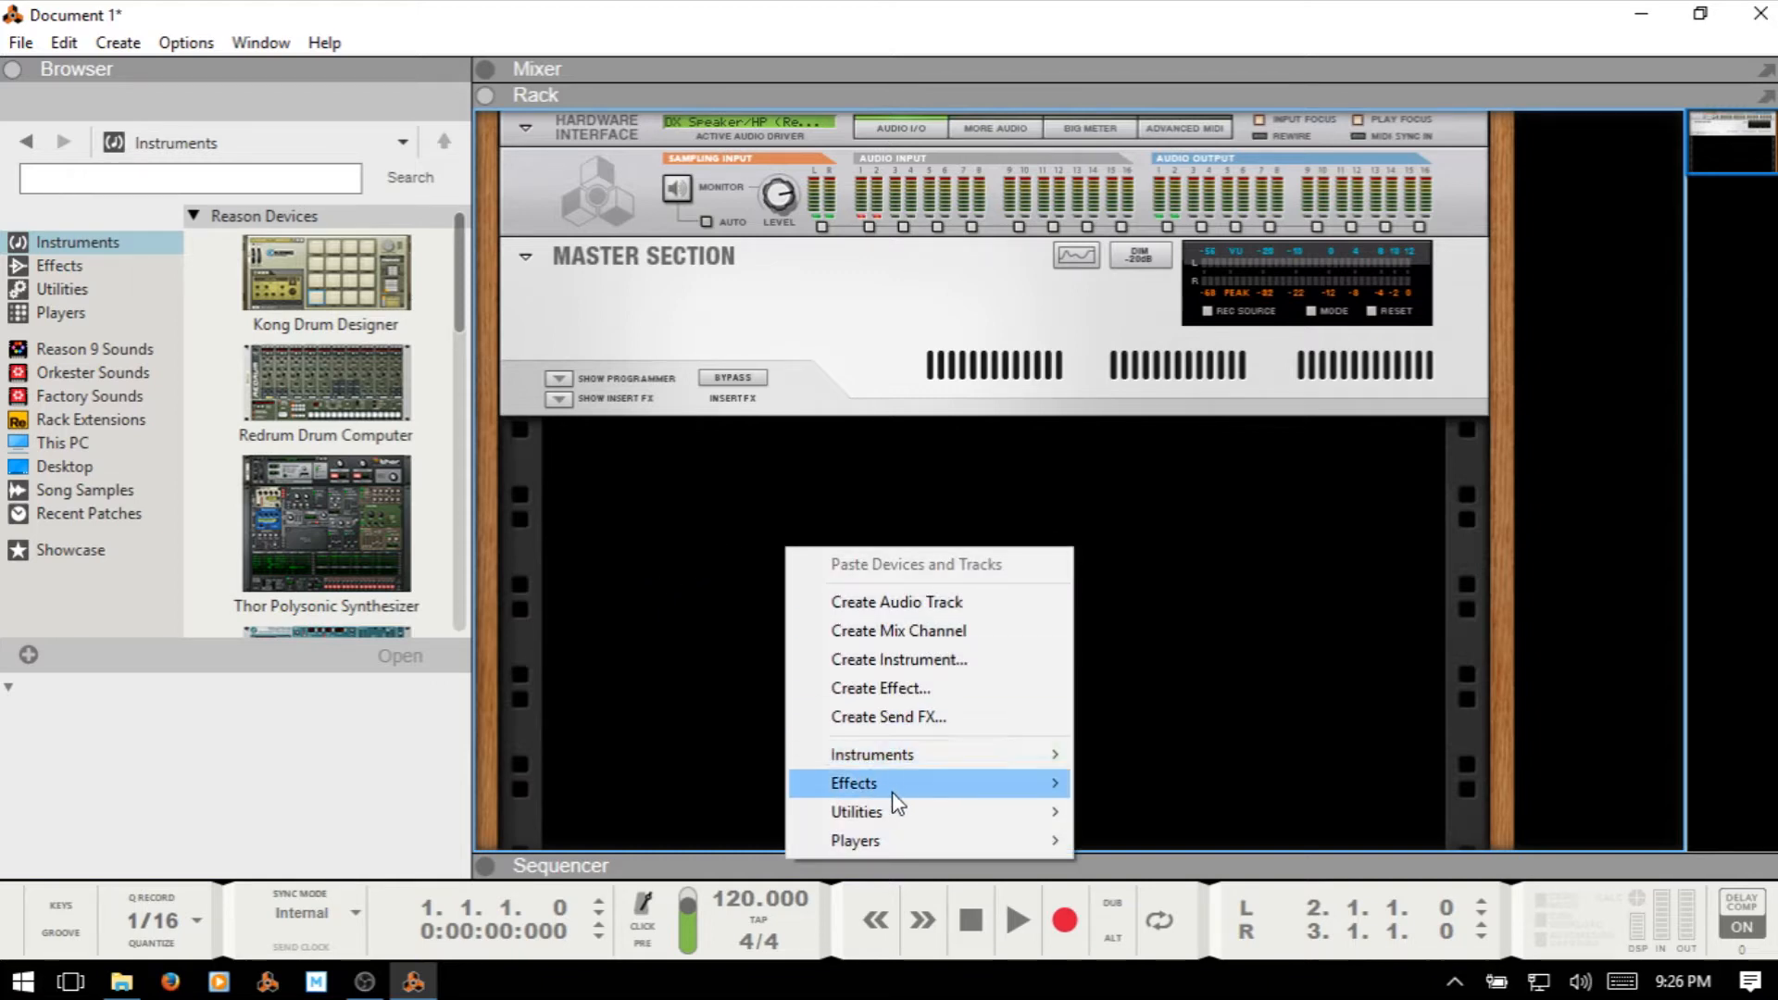
mouse_move(945, 761)
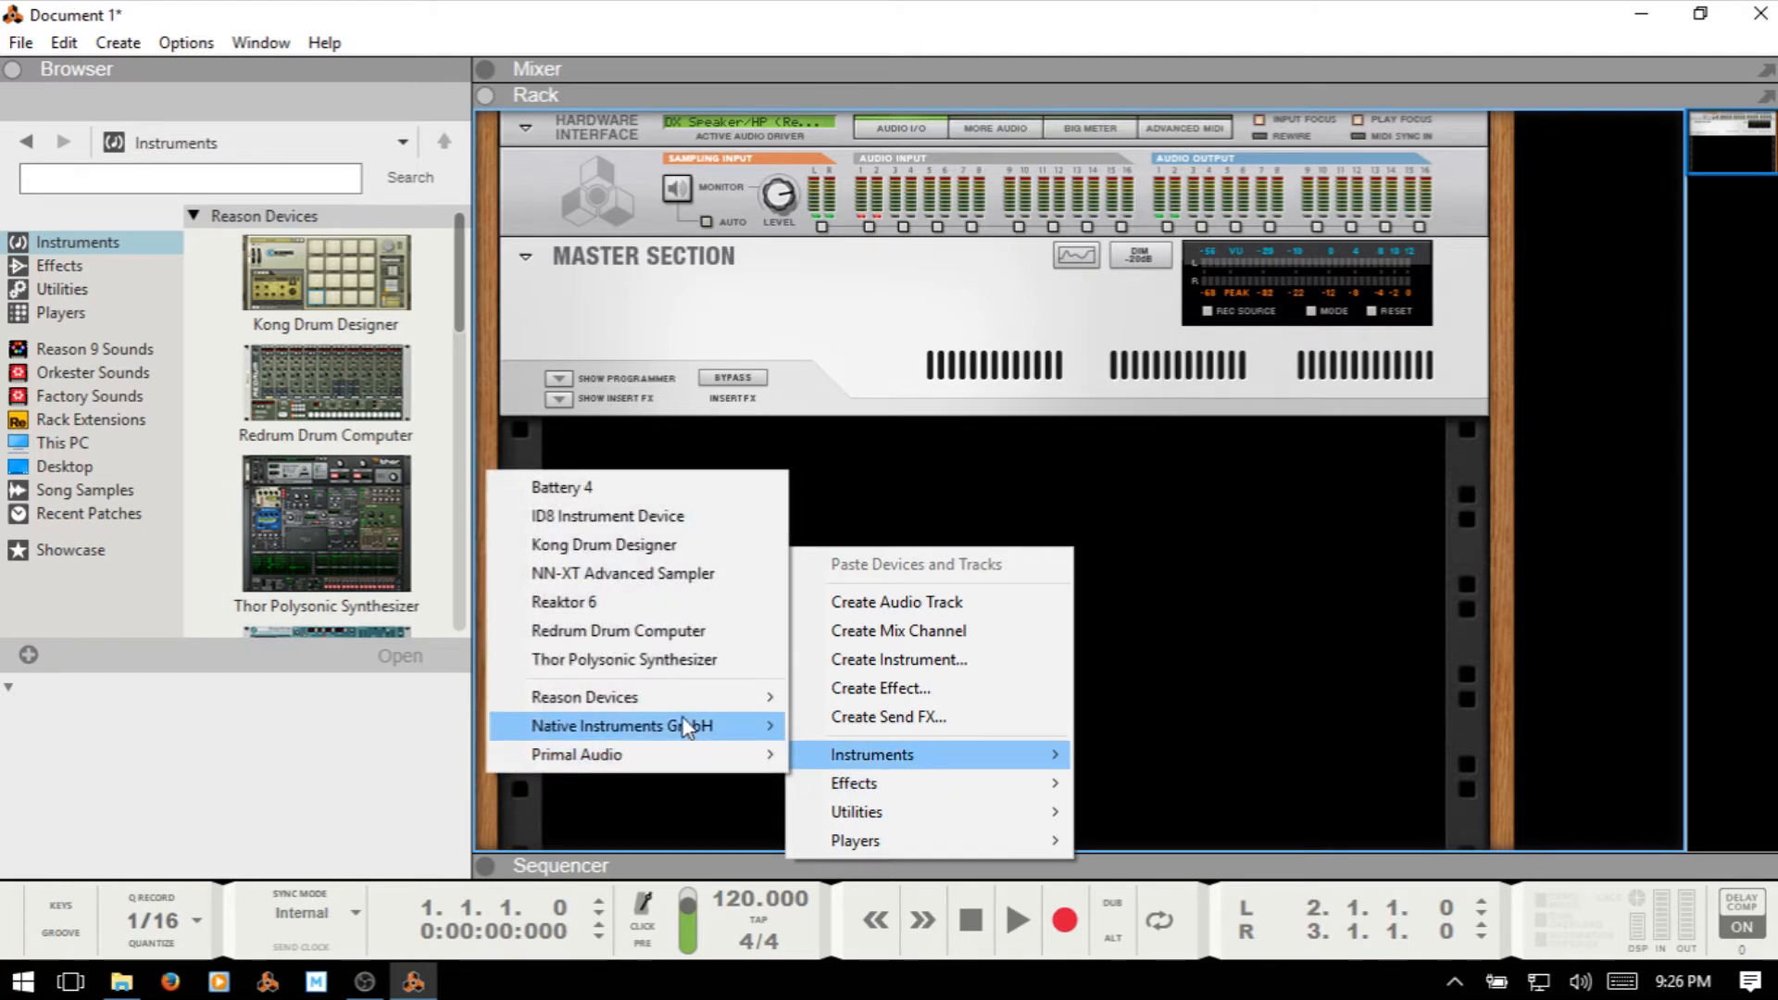
mouse_move(681, 704)
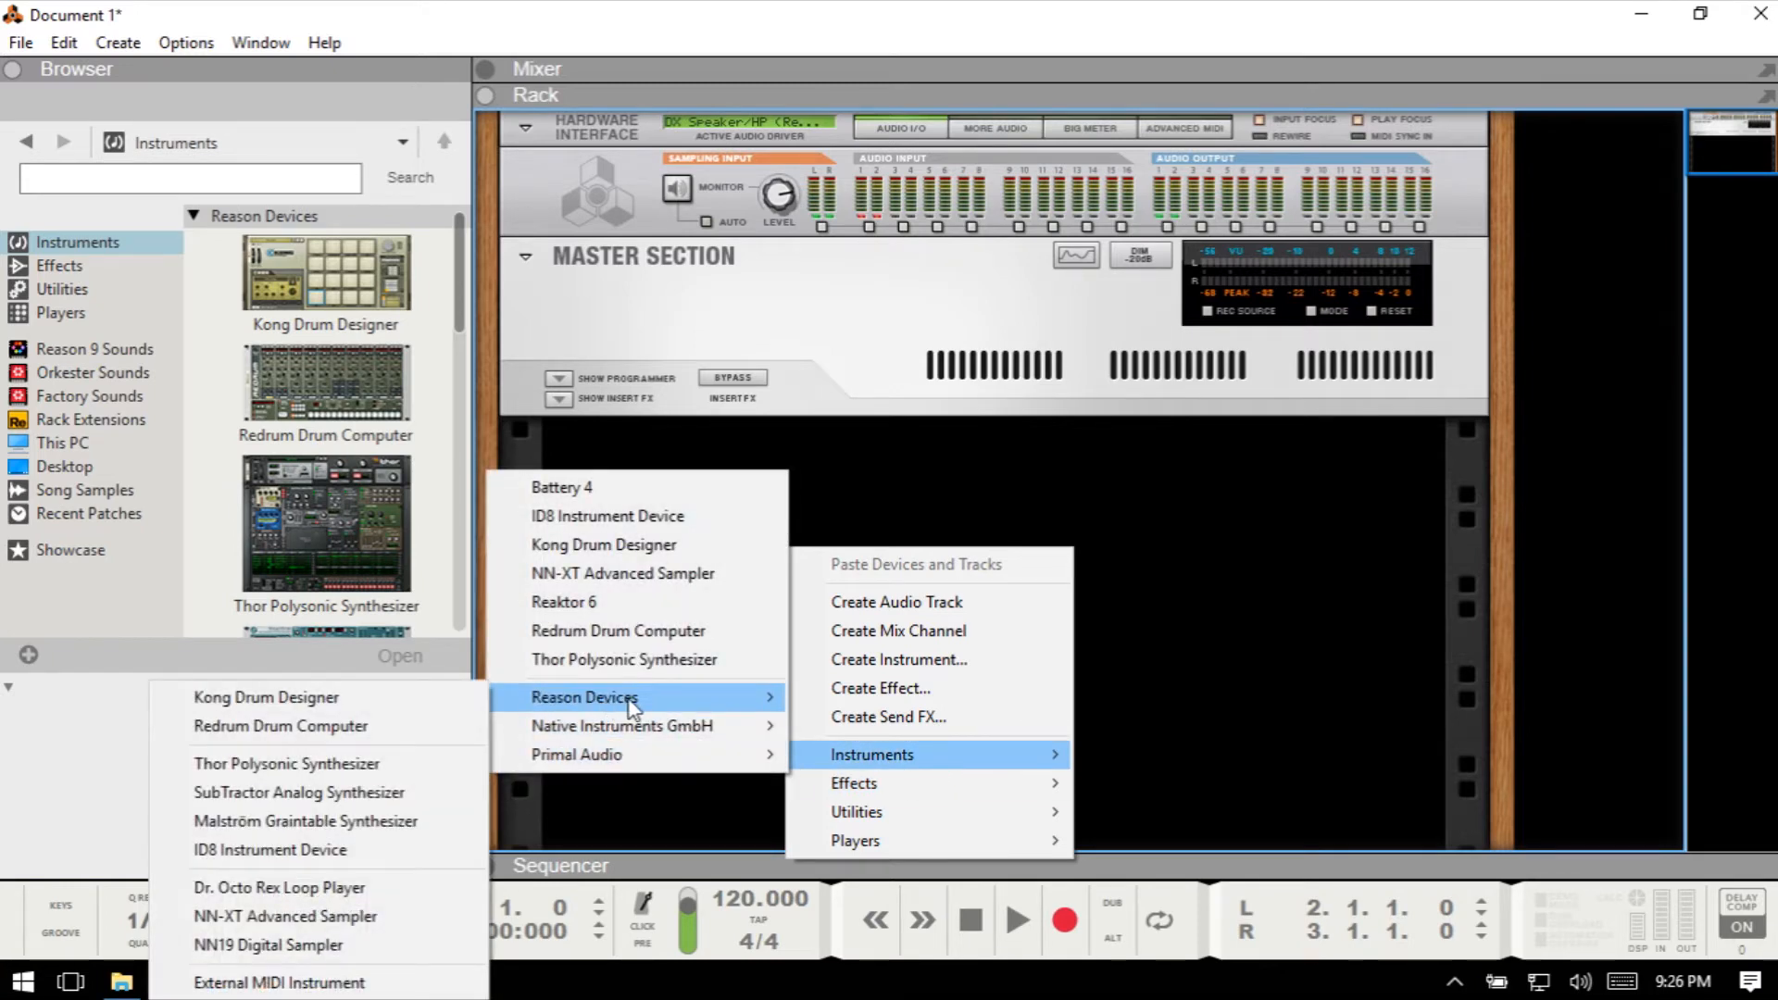
mouse_move(623, 728)
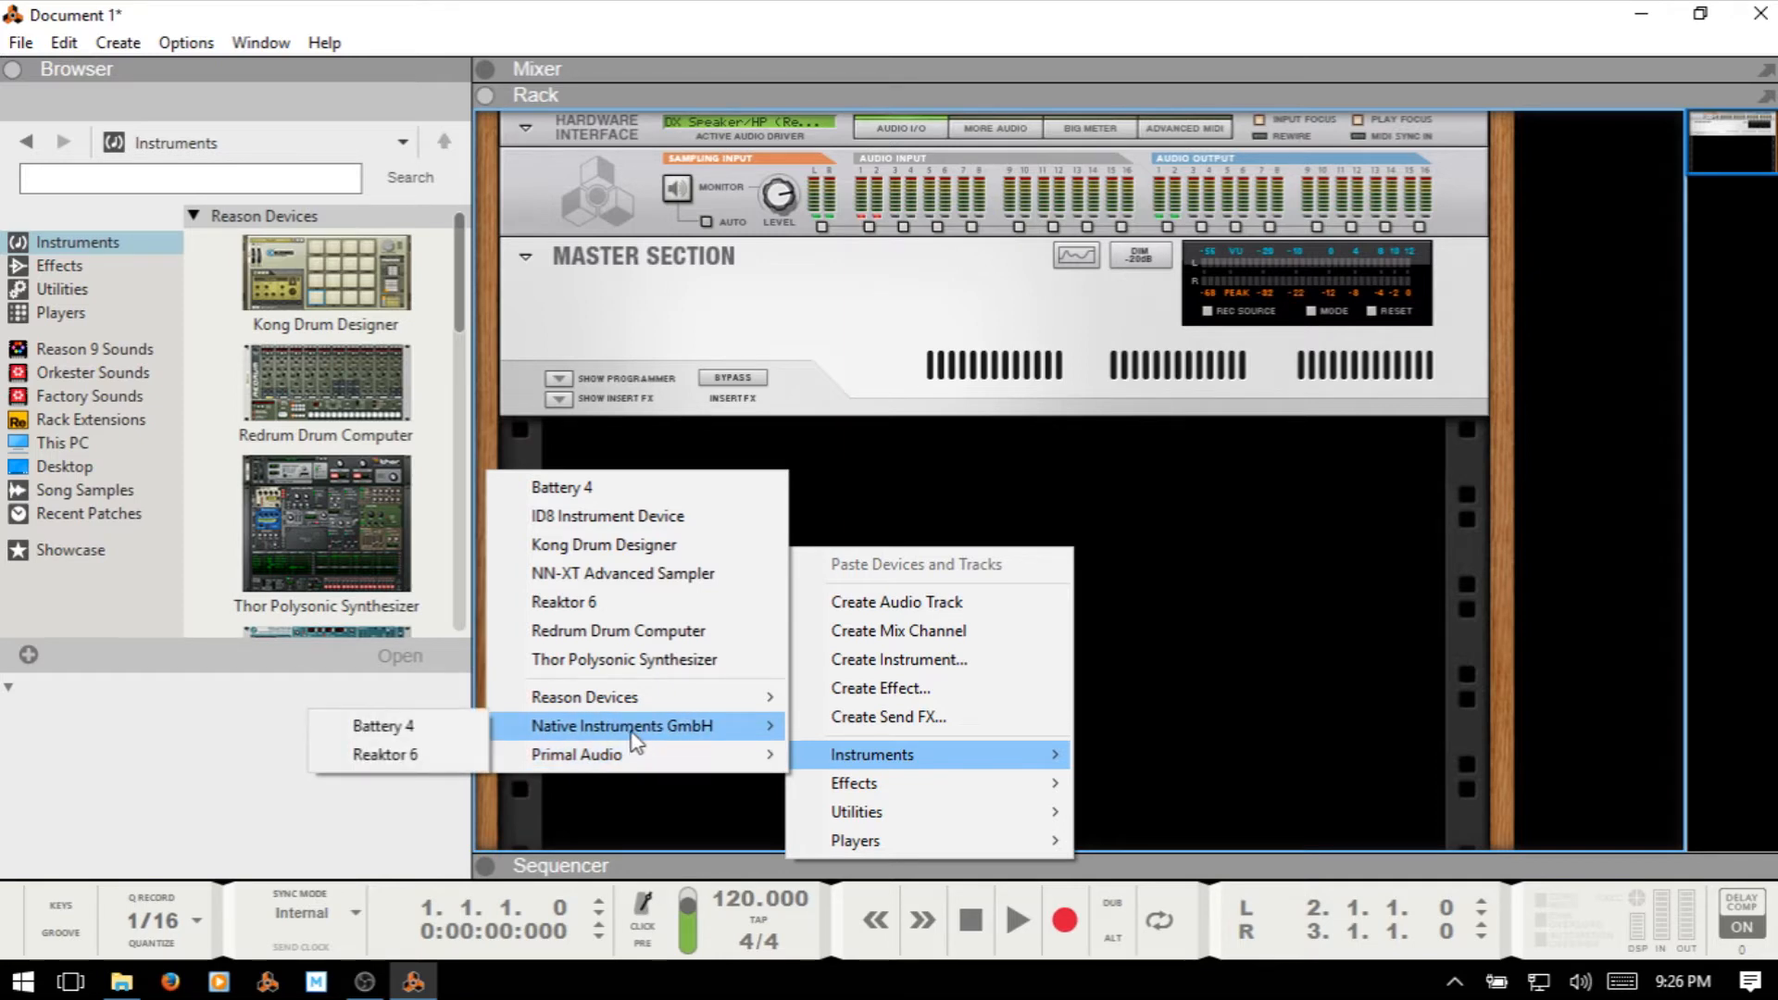
click(1364, 556)
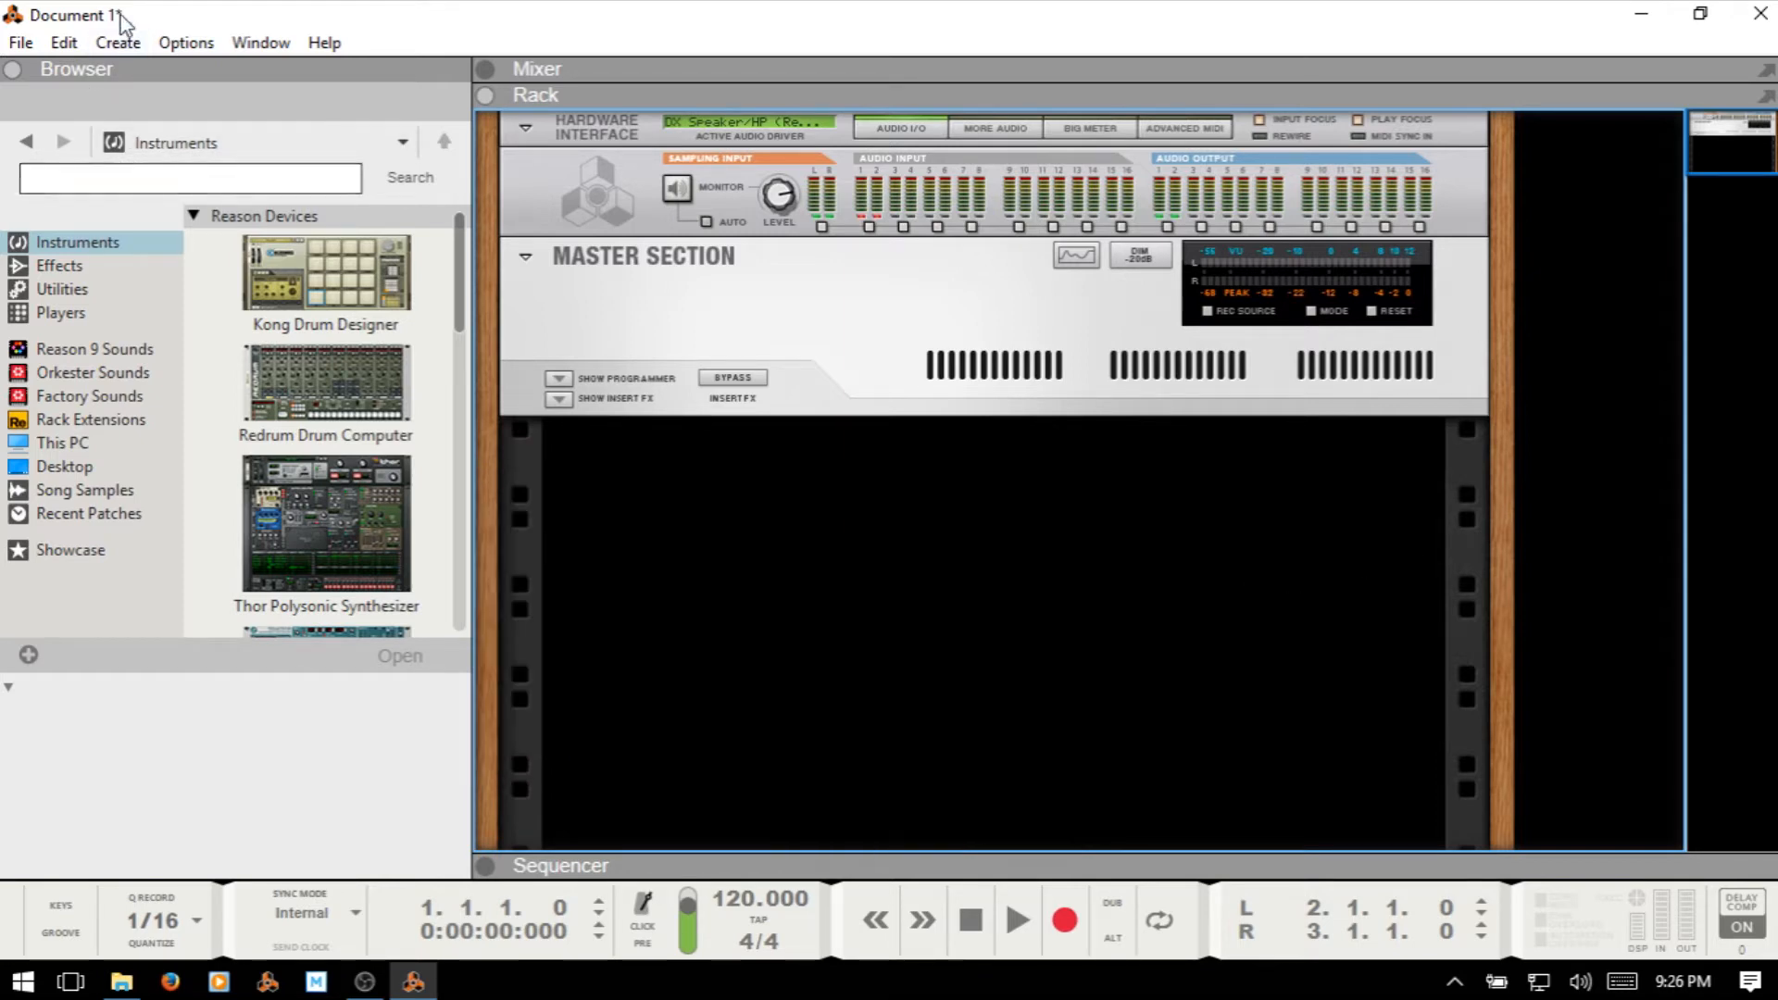
click(121, 42)
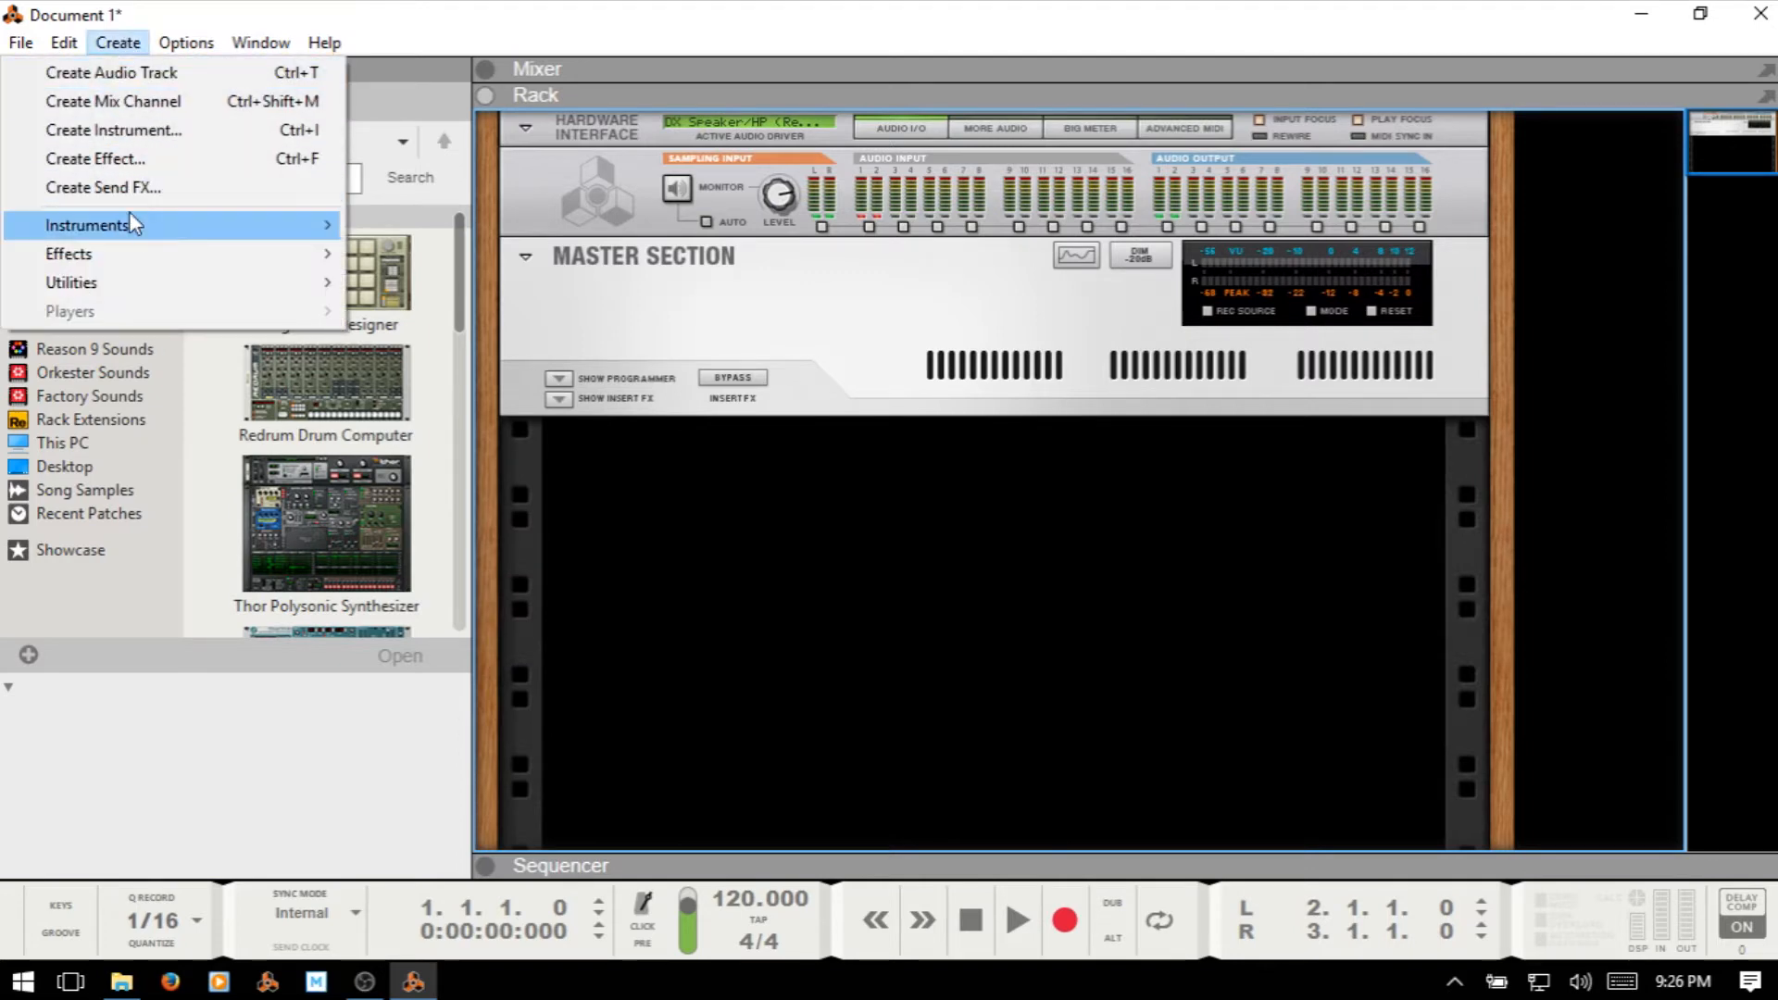
mouse_move(137, 229)
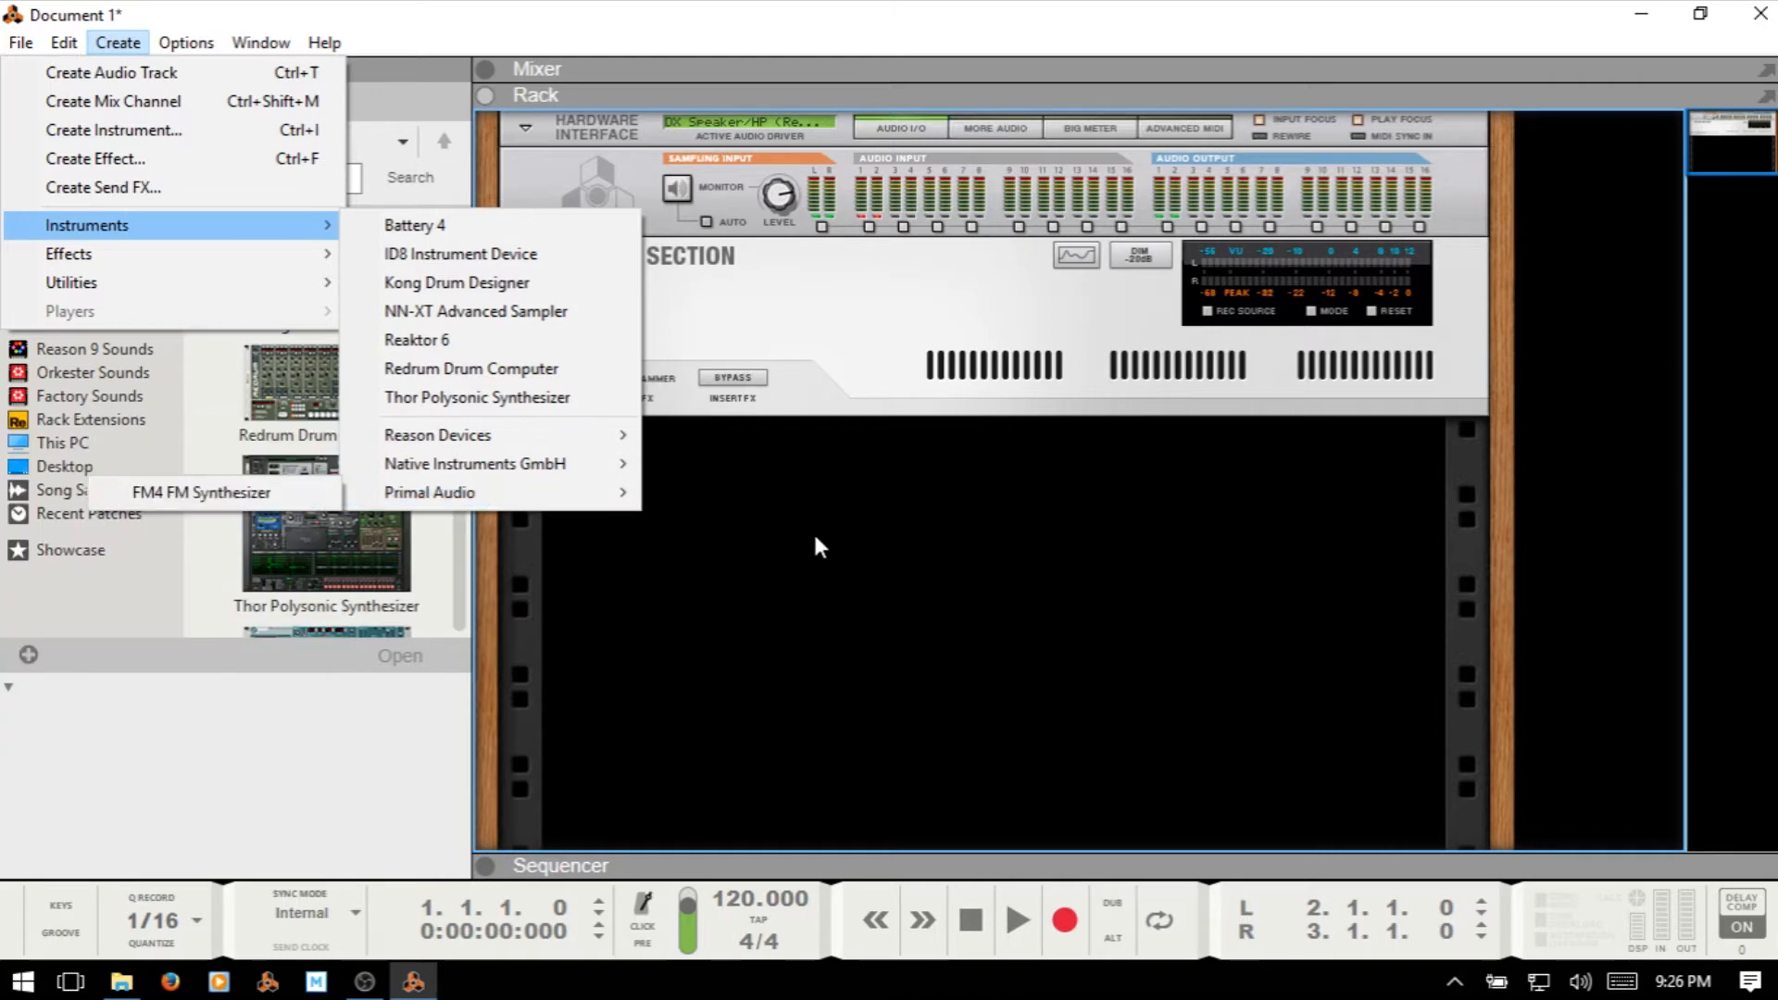
click(965, 577)
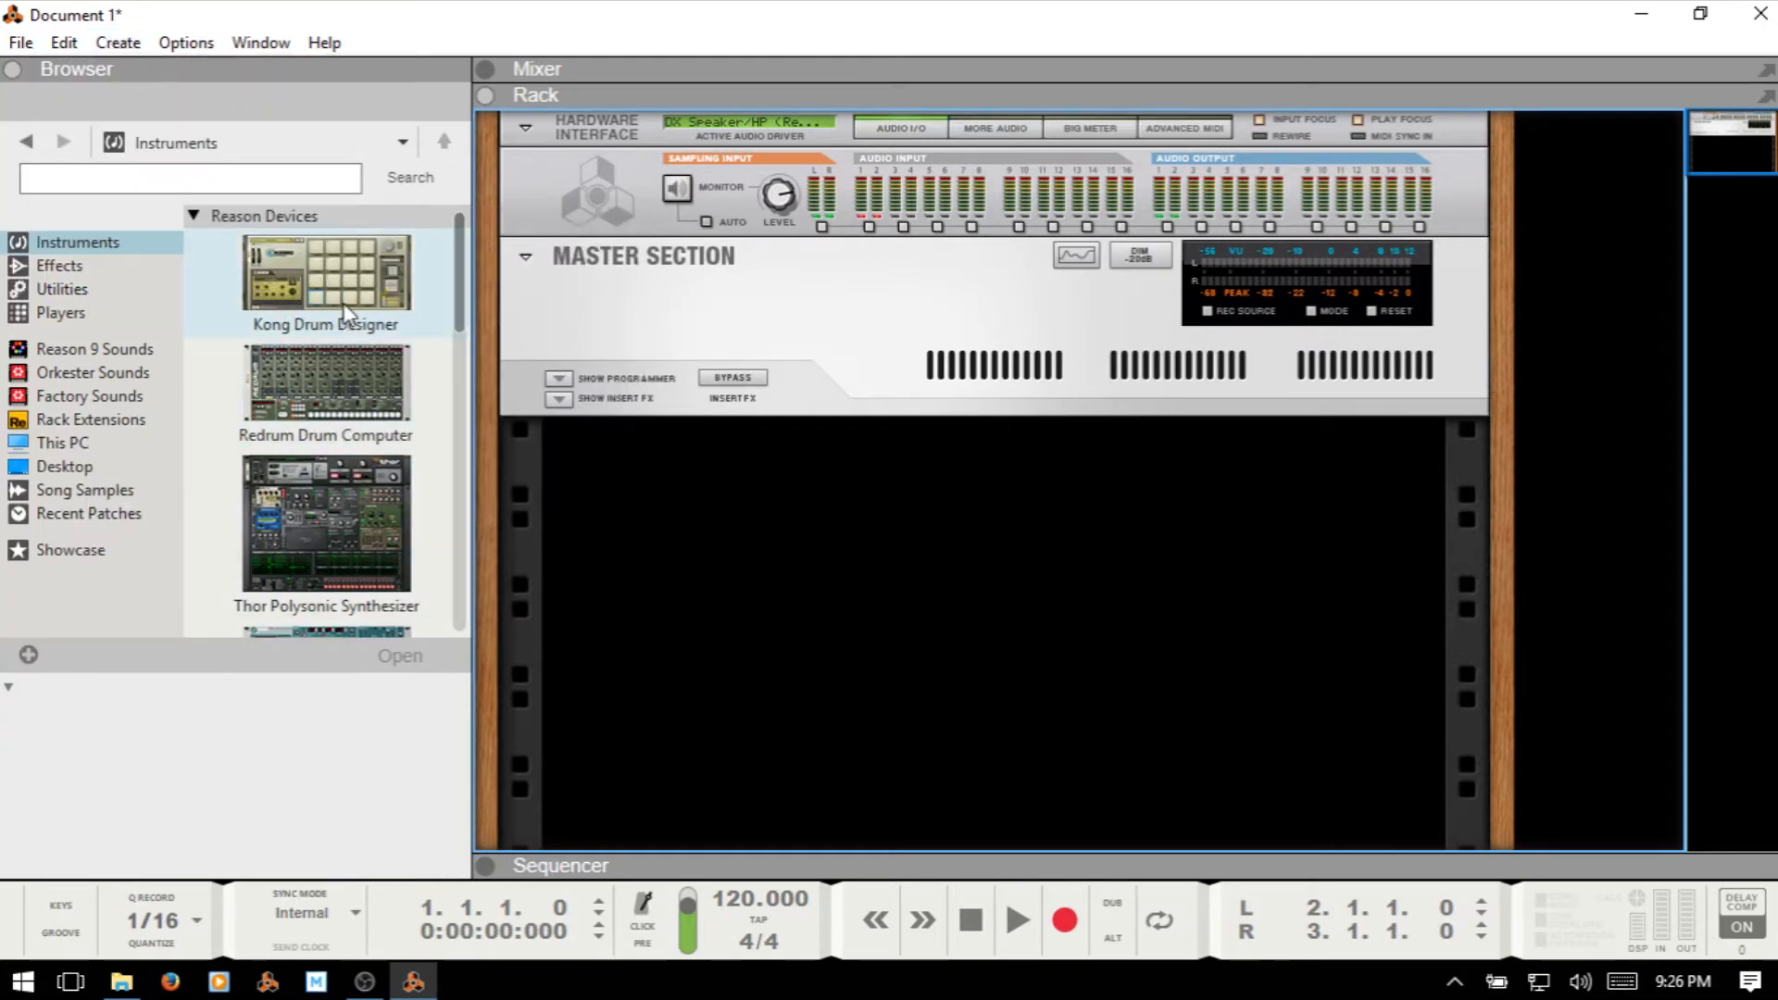
Find the Native Instruments GmbH plugins Battery 4 and Reaktor 6 in the browser's instrument list
drag(459, 259, 484, 558)
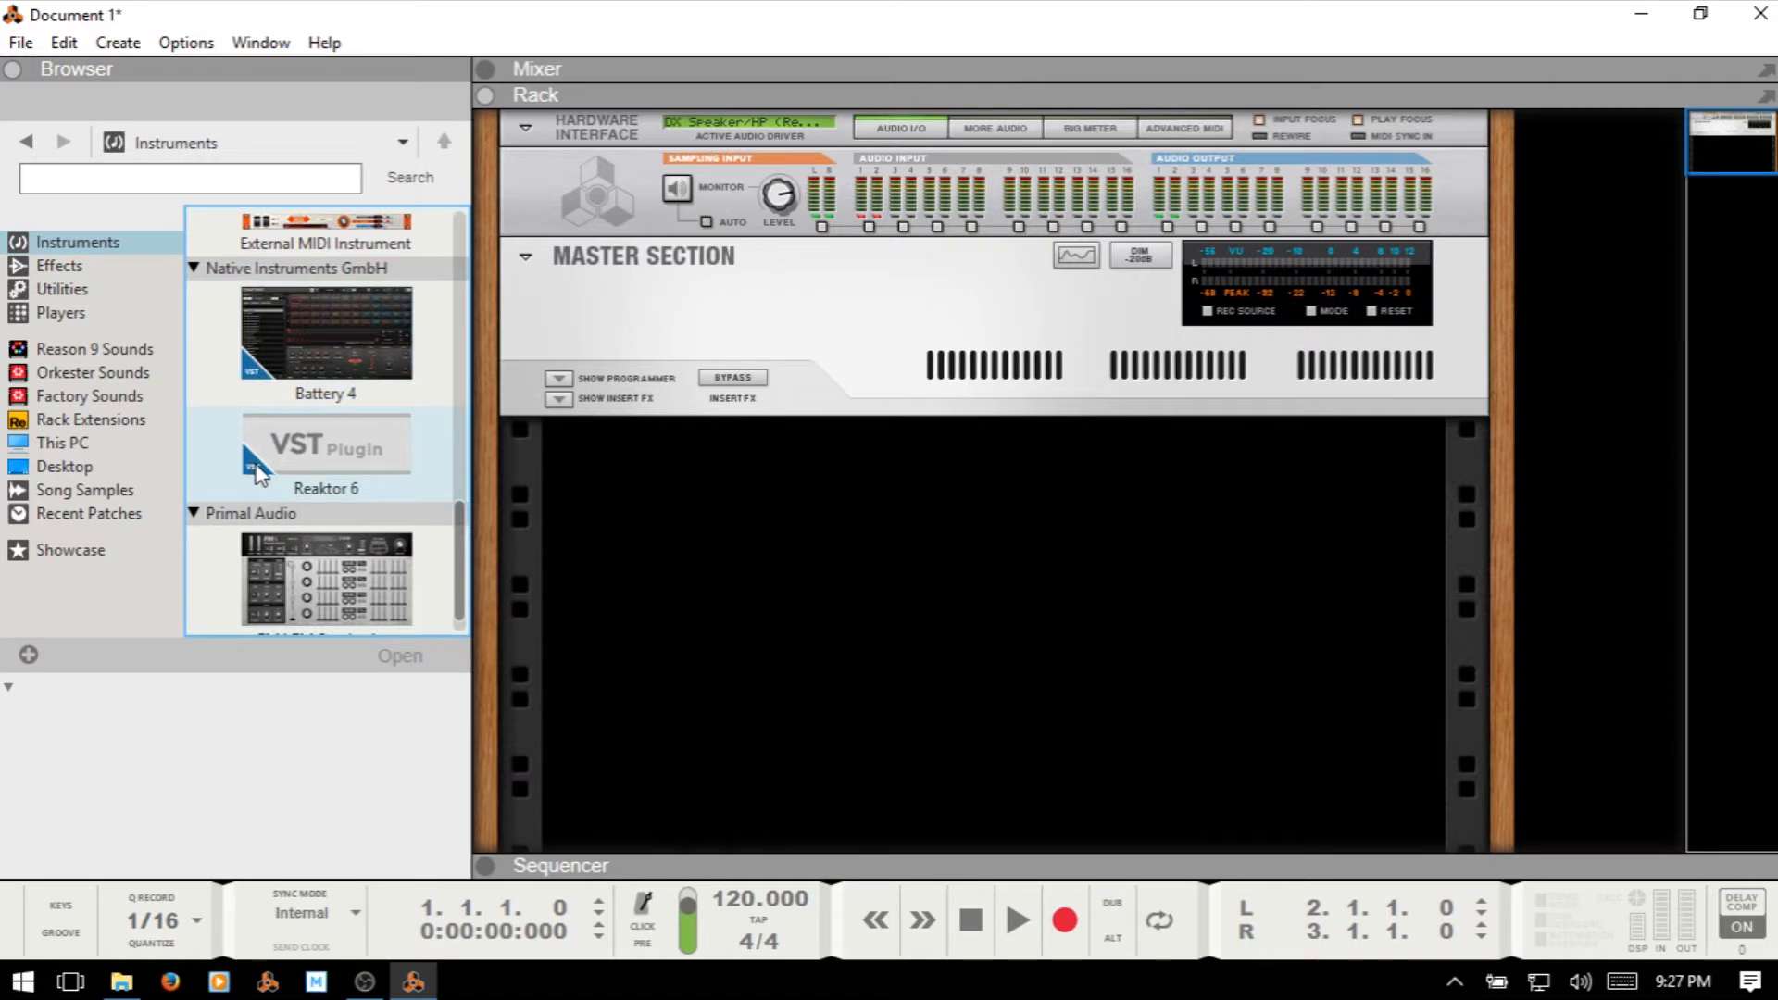
Collapse the Reason Devices group in the browser's instrument list and look over the Native Instruments GmbH and Primal Audio groups
drag(461, 543, 461, 239)
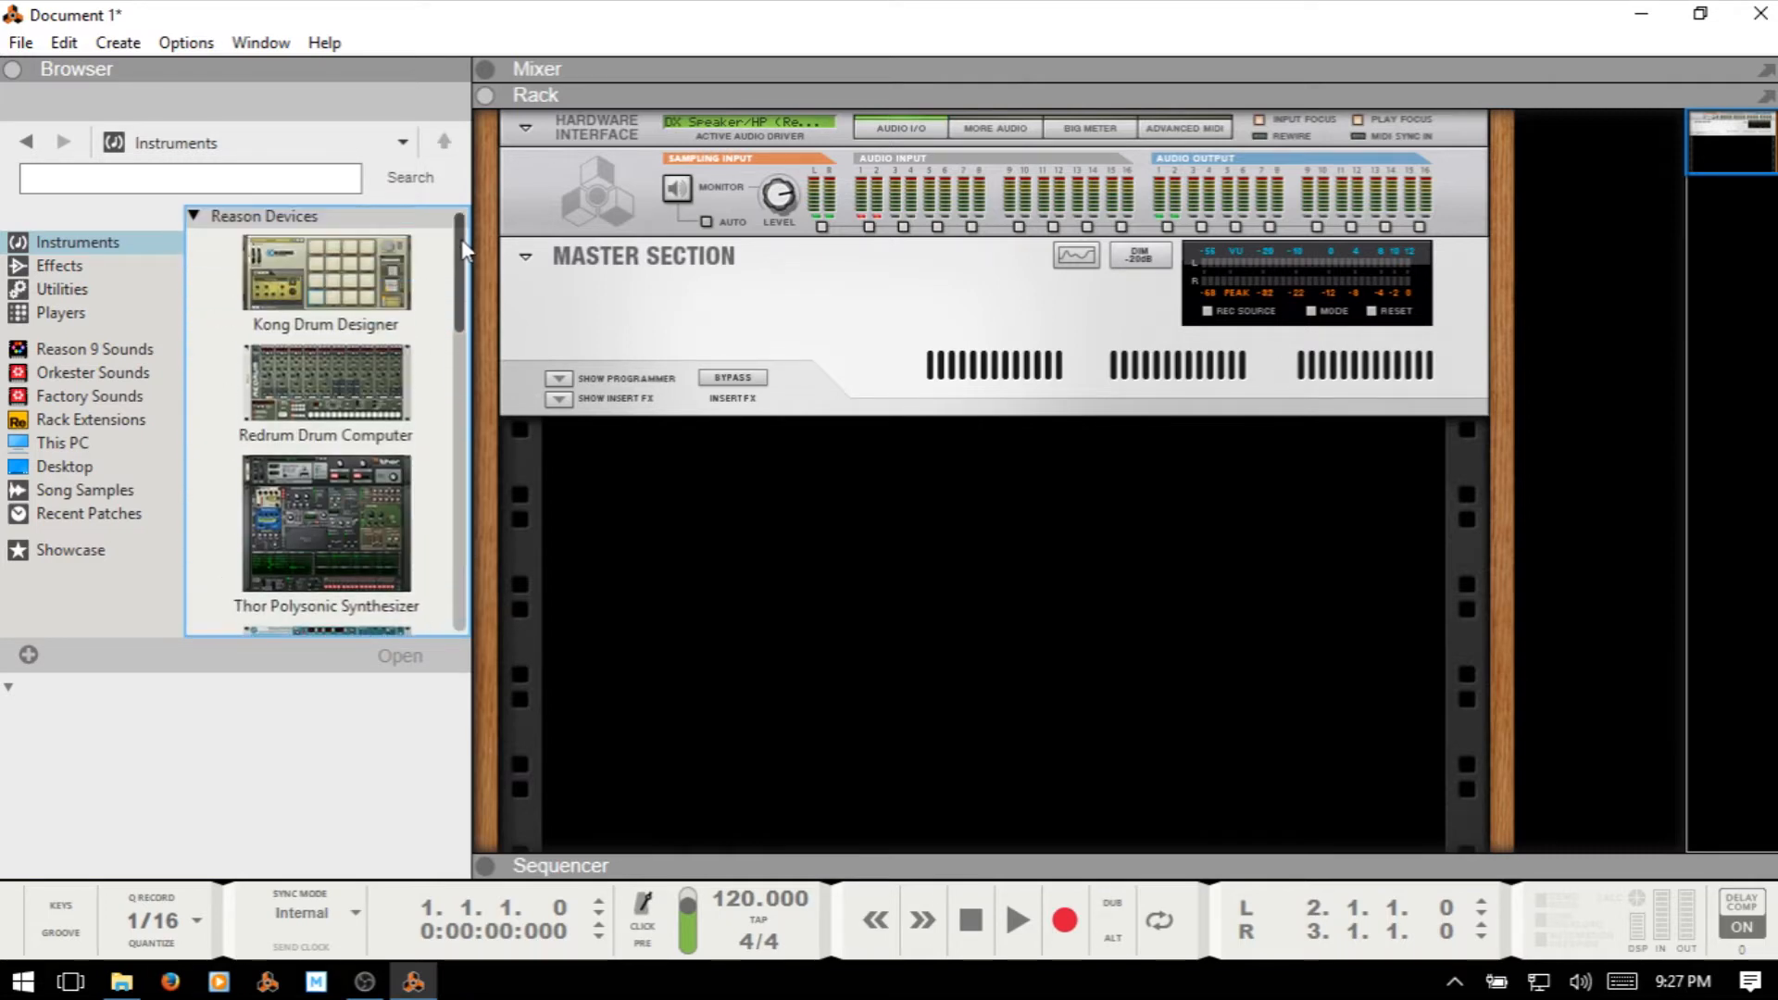
click(193, 219)
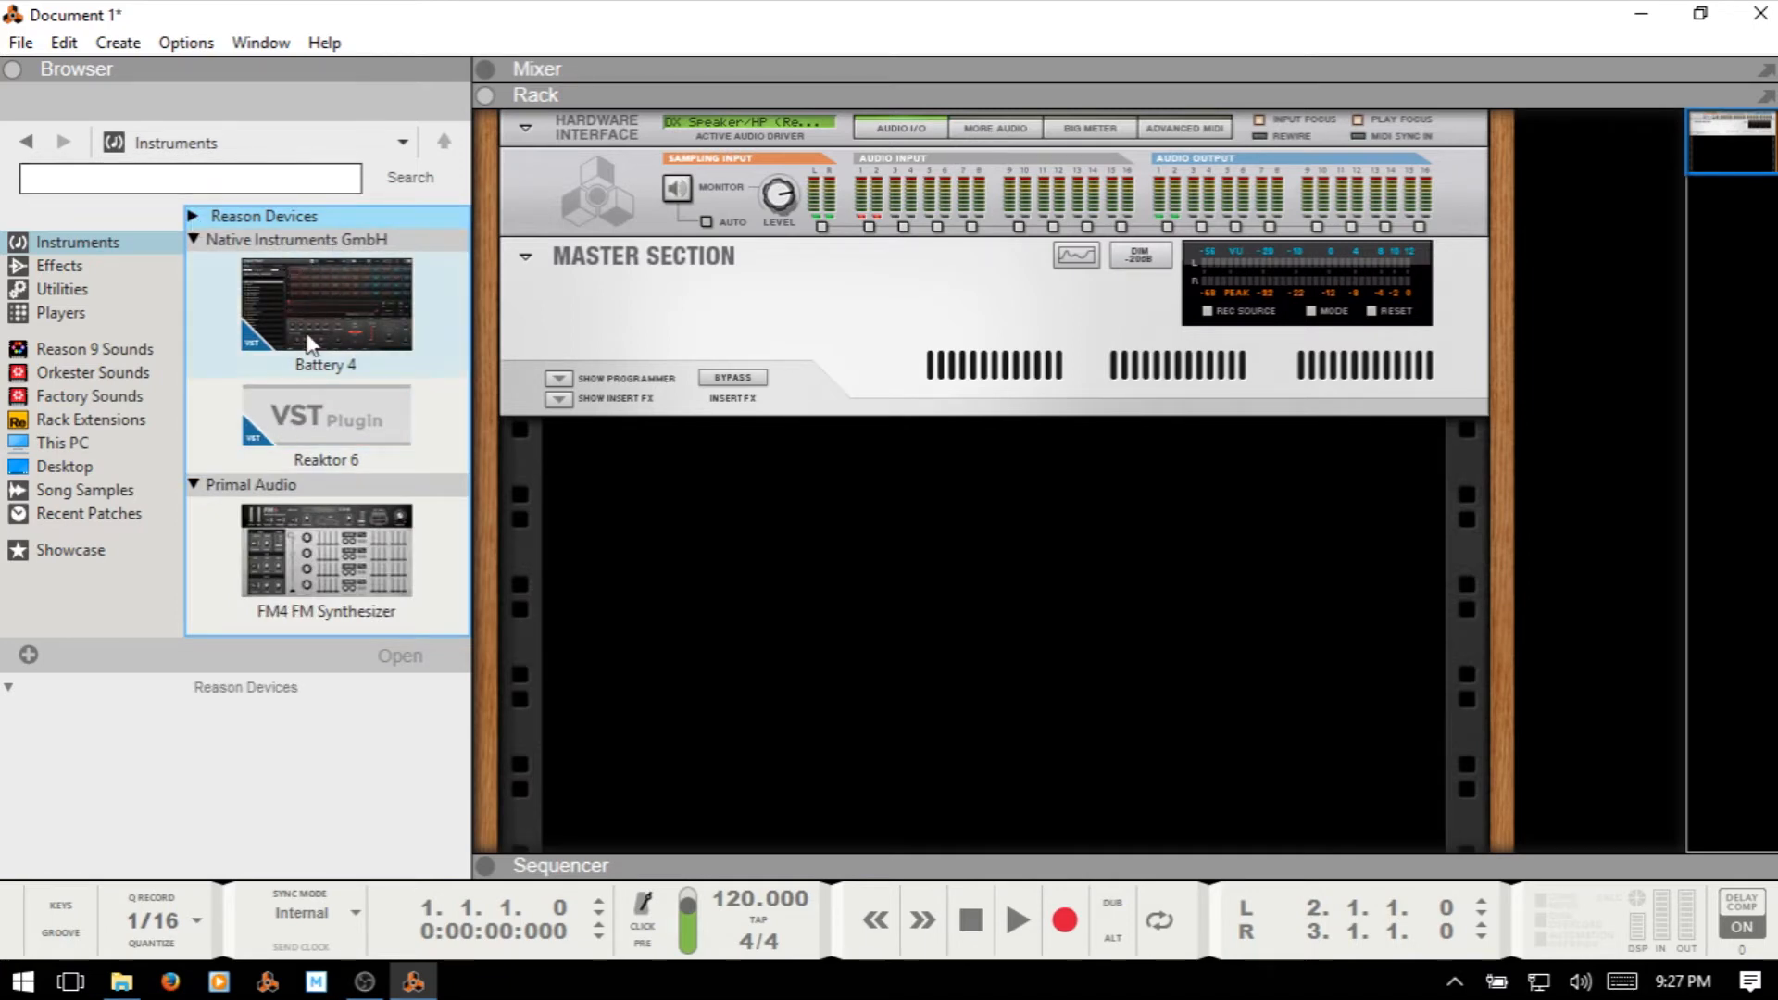
click(317, 441)
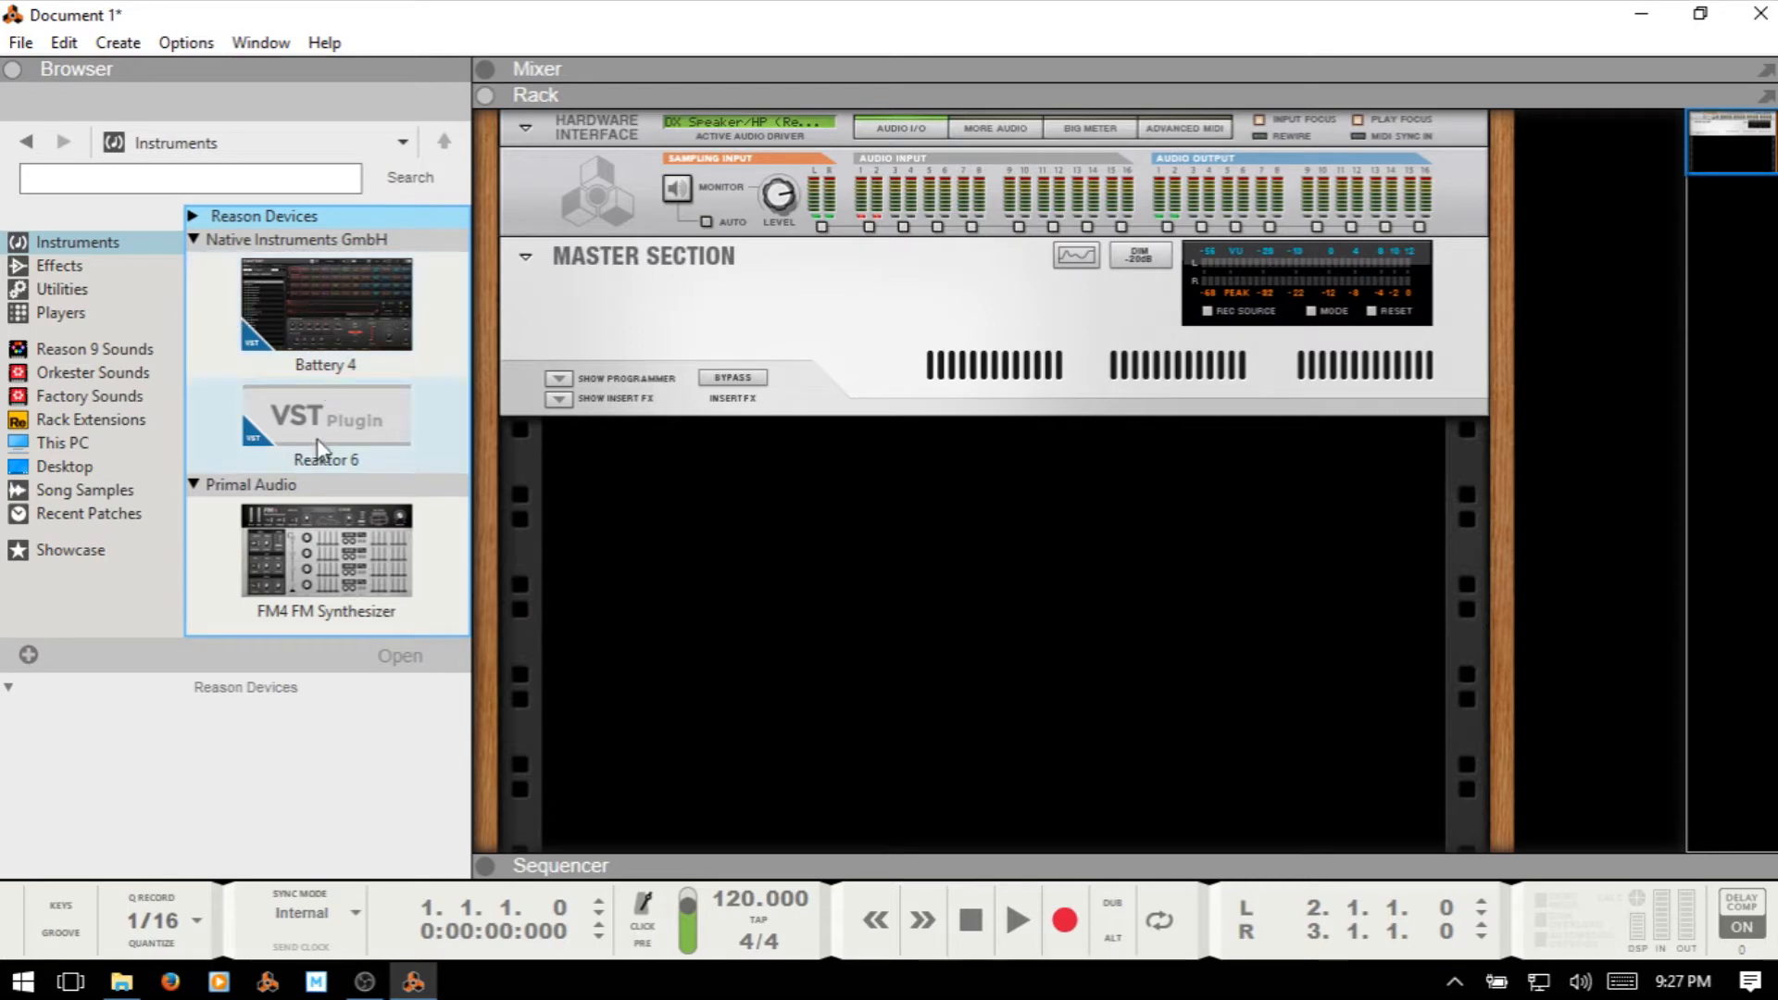
click(309, 286)
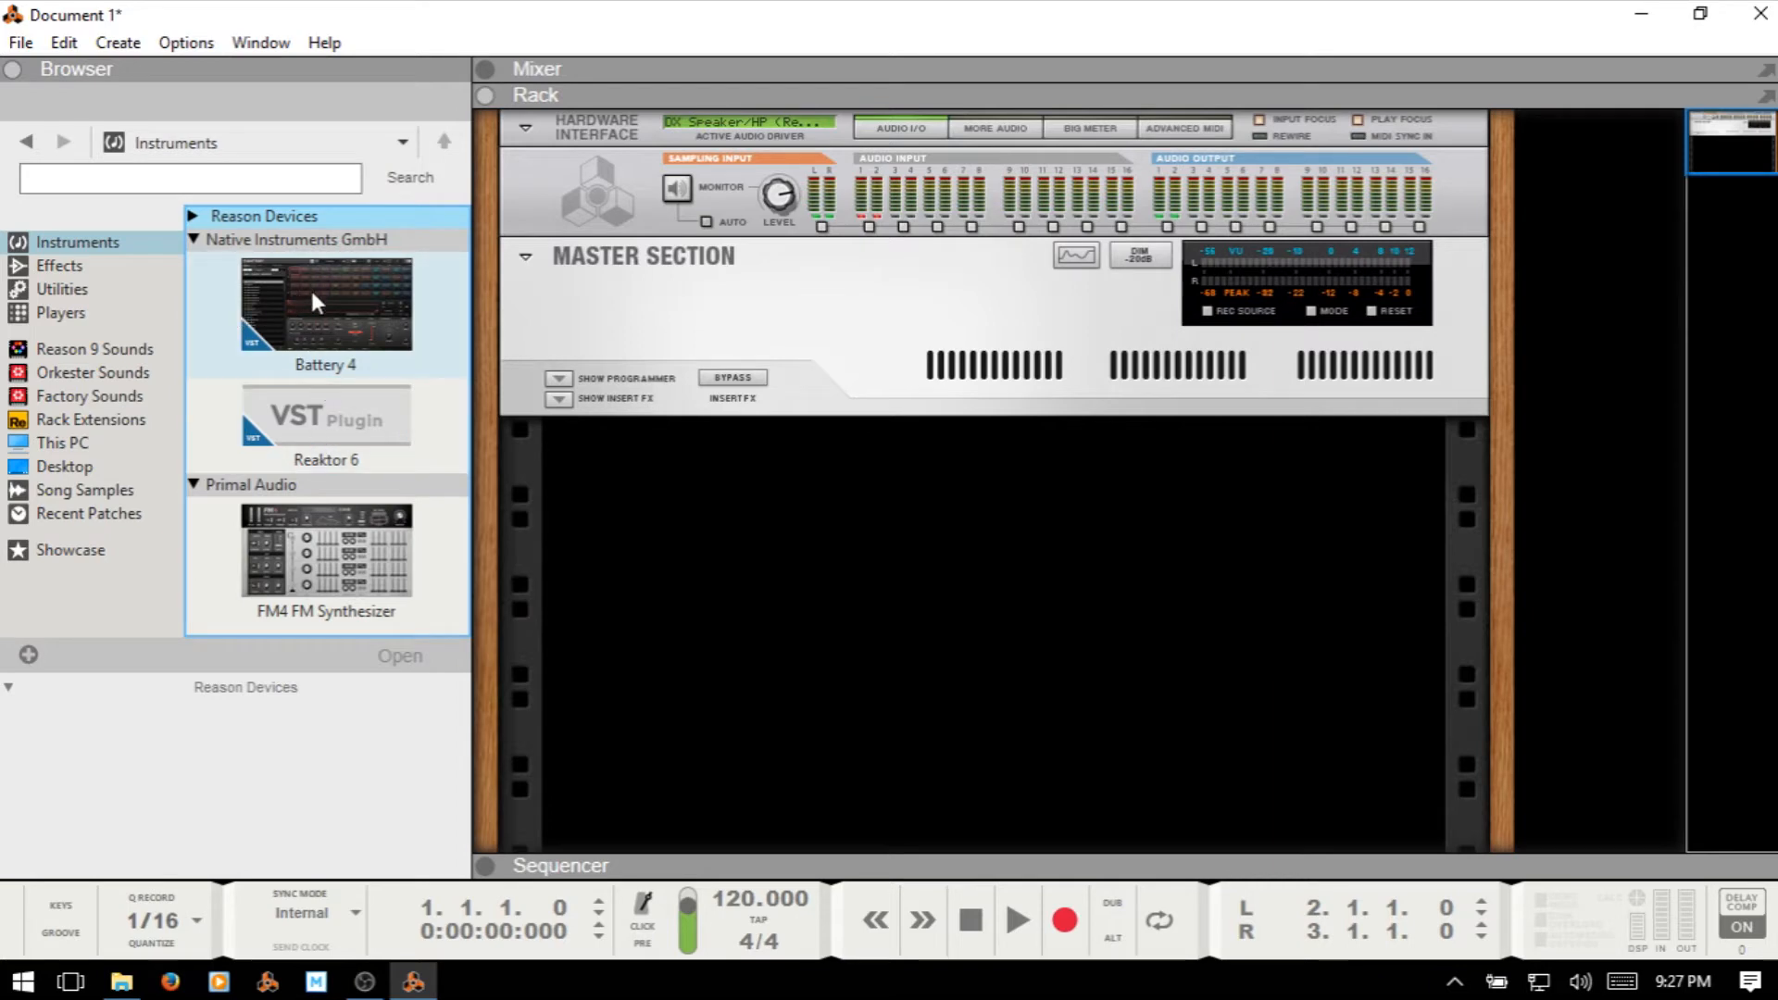
click(192, 484)
click(193, 485)
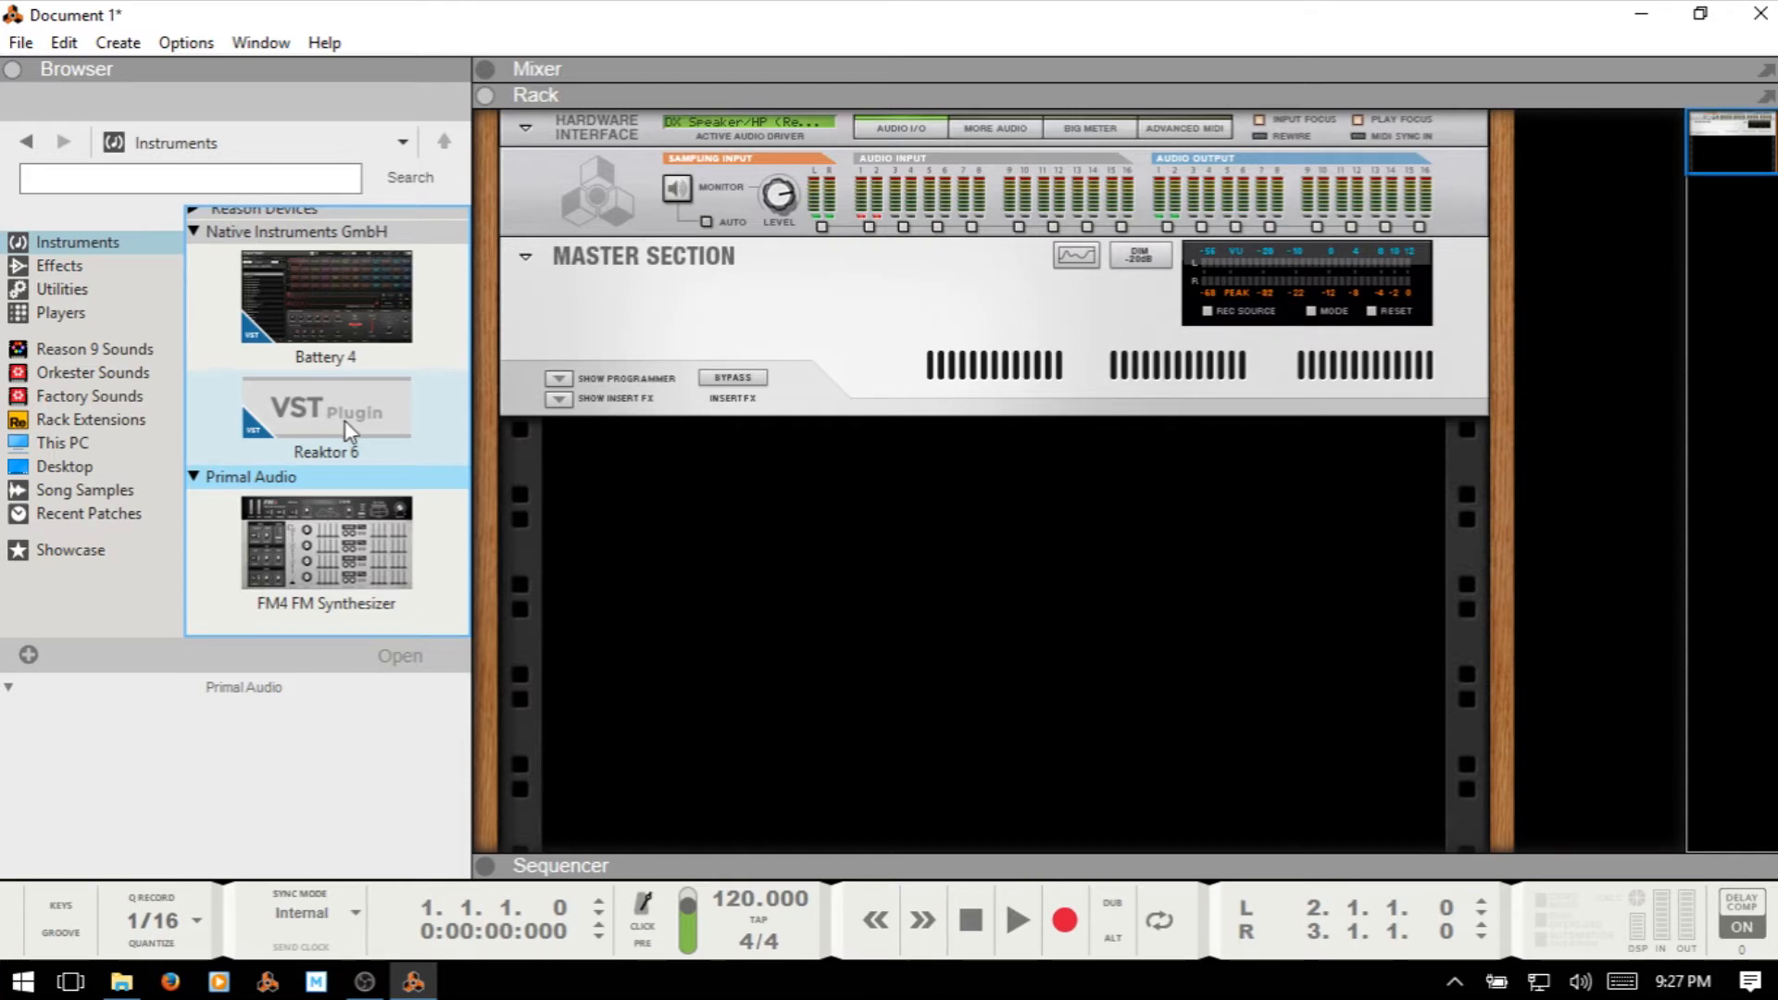
Add the Tokyo Dawn Labs effect TDR Nova from the browser's effects to the rack below the Master Section
click(56, 266)
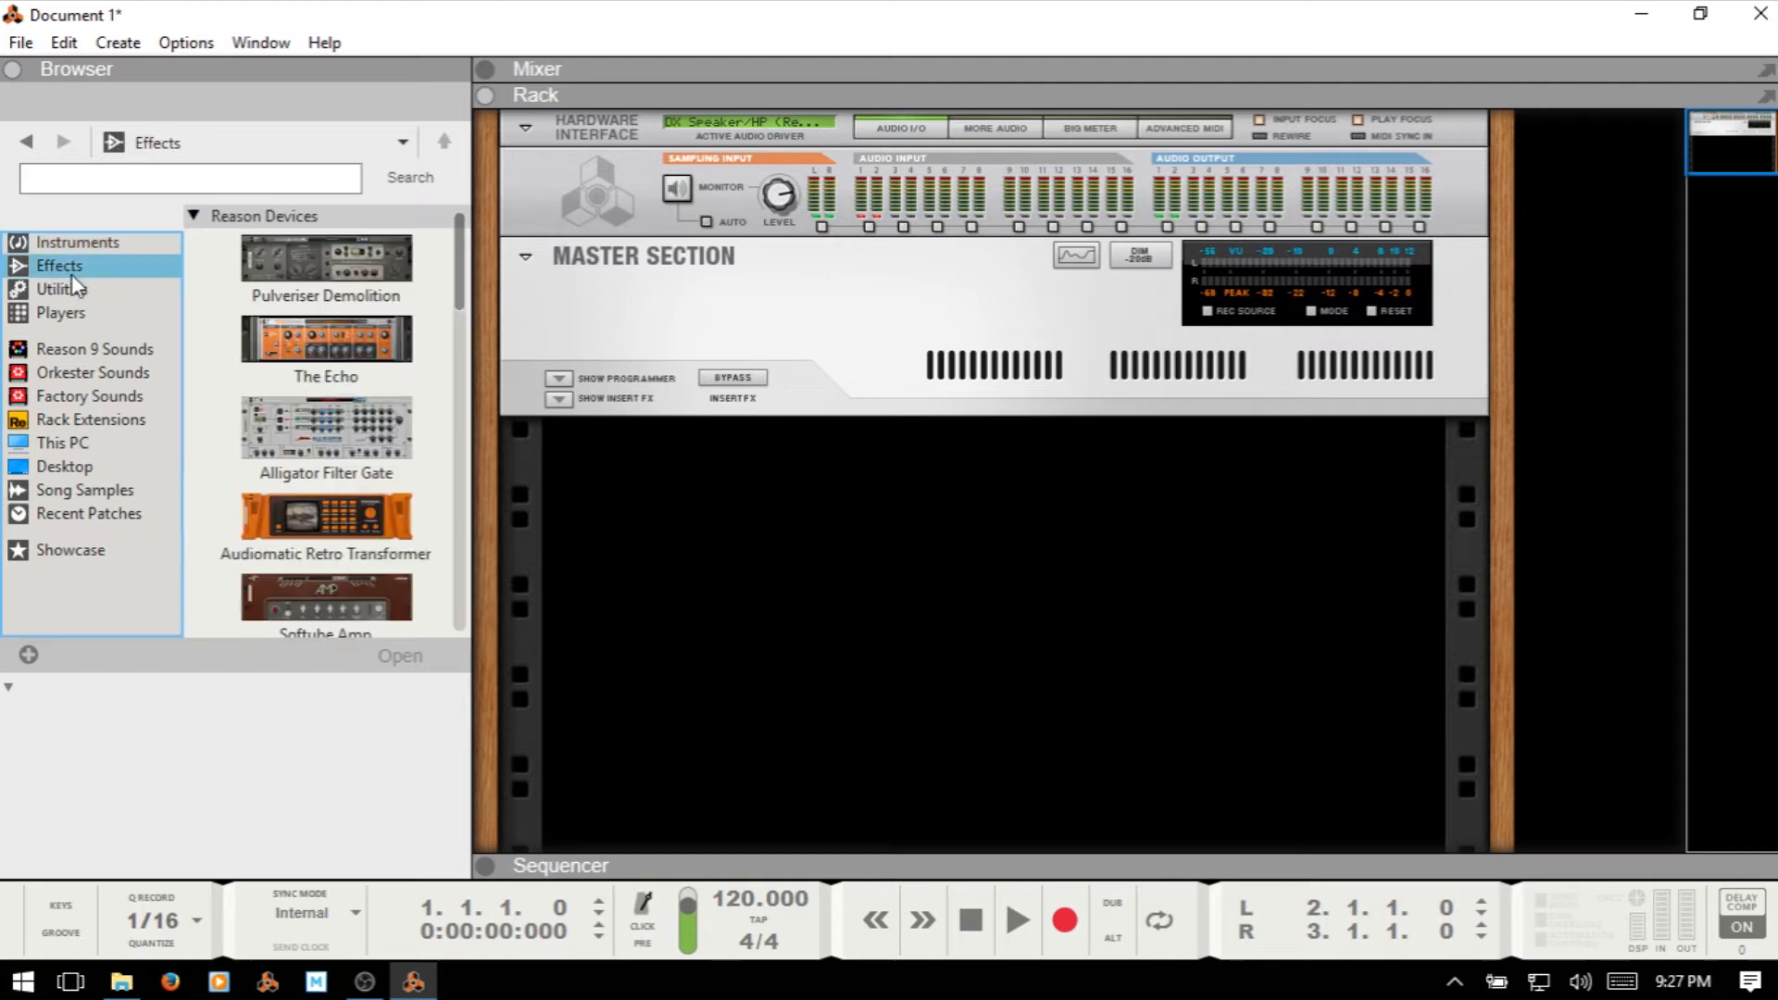
drag(463, 264, 462, 563)
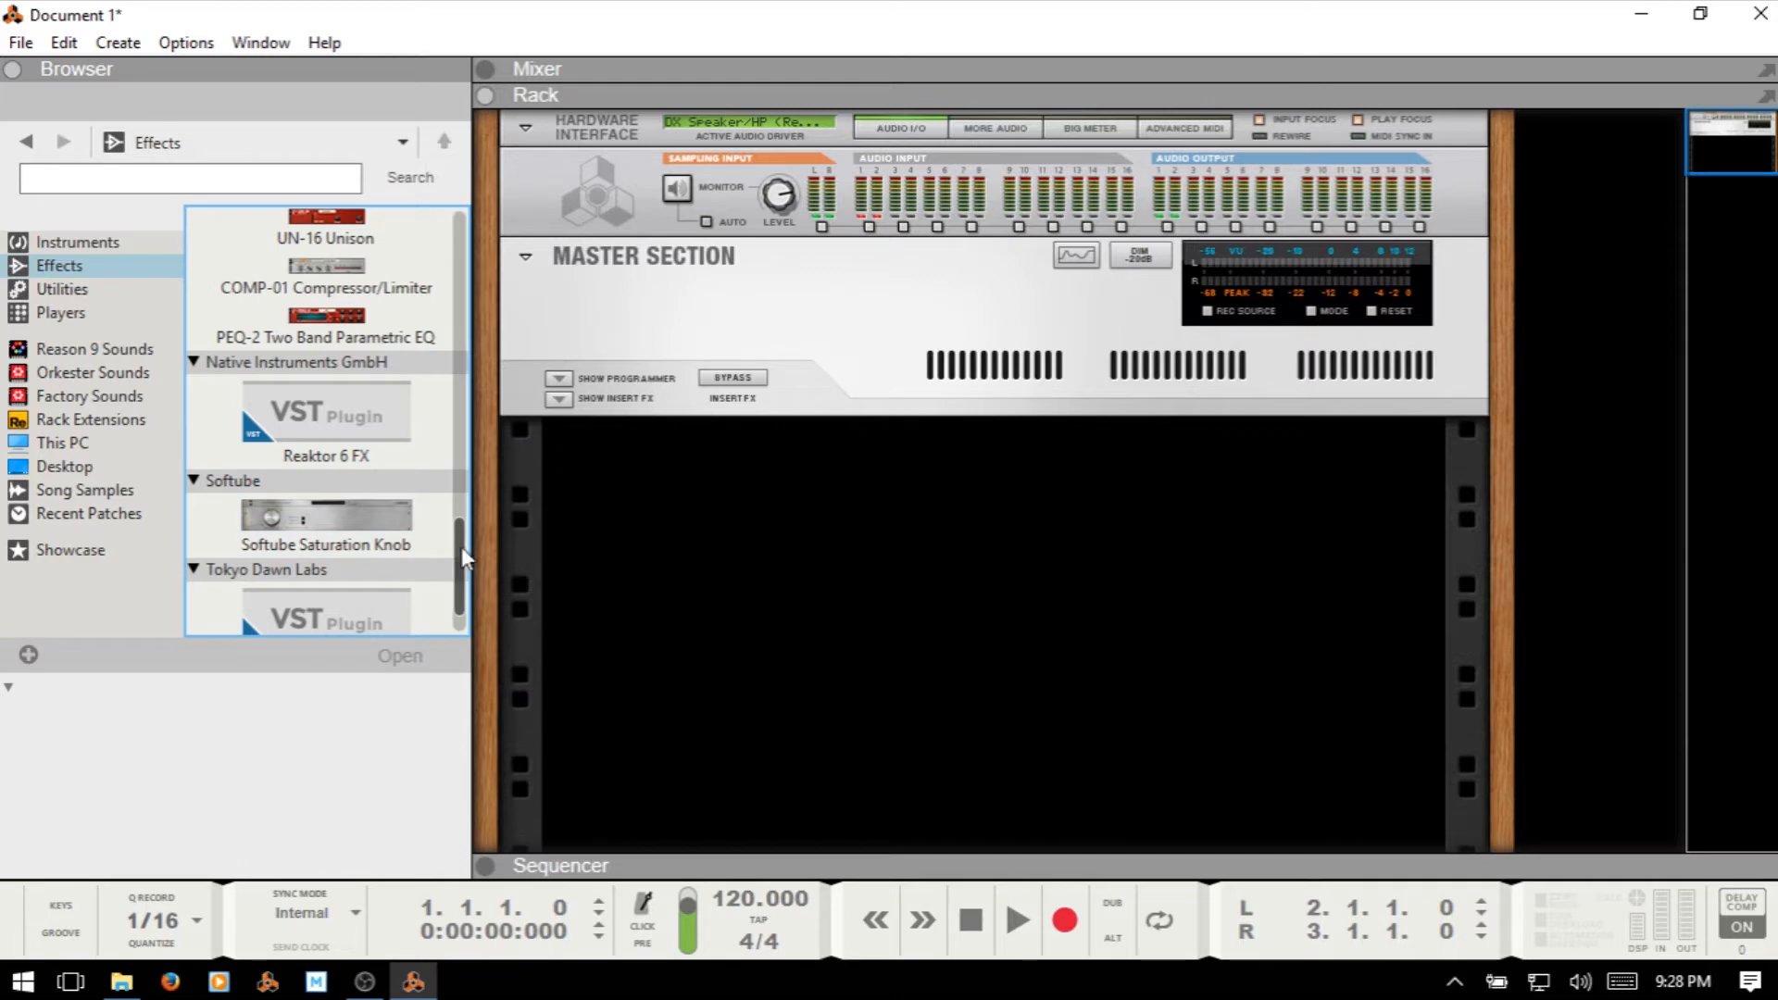
scroll(462, 547, down, 1)
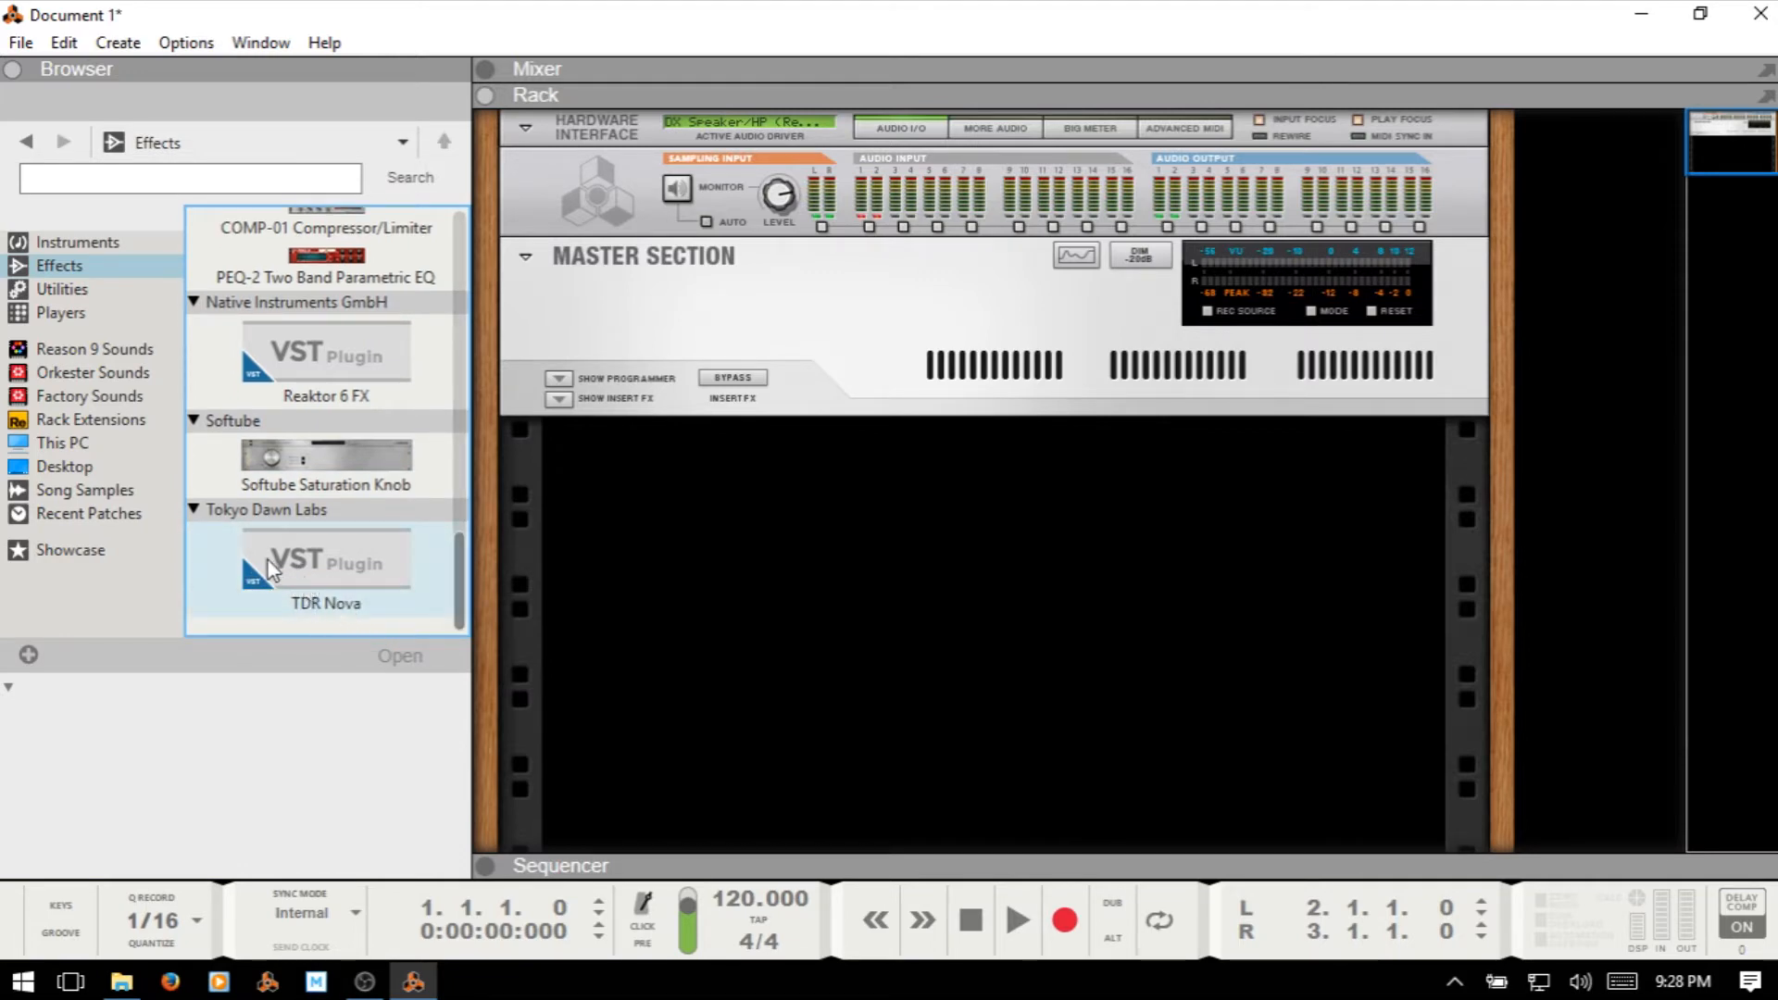
mouse_move(269, 560)
mouse_down()
mouse_move(528, 620)
mouse_move(876, 550)
mouse_move(896, 576)
mouse_up()
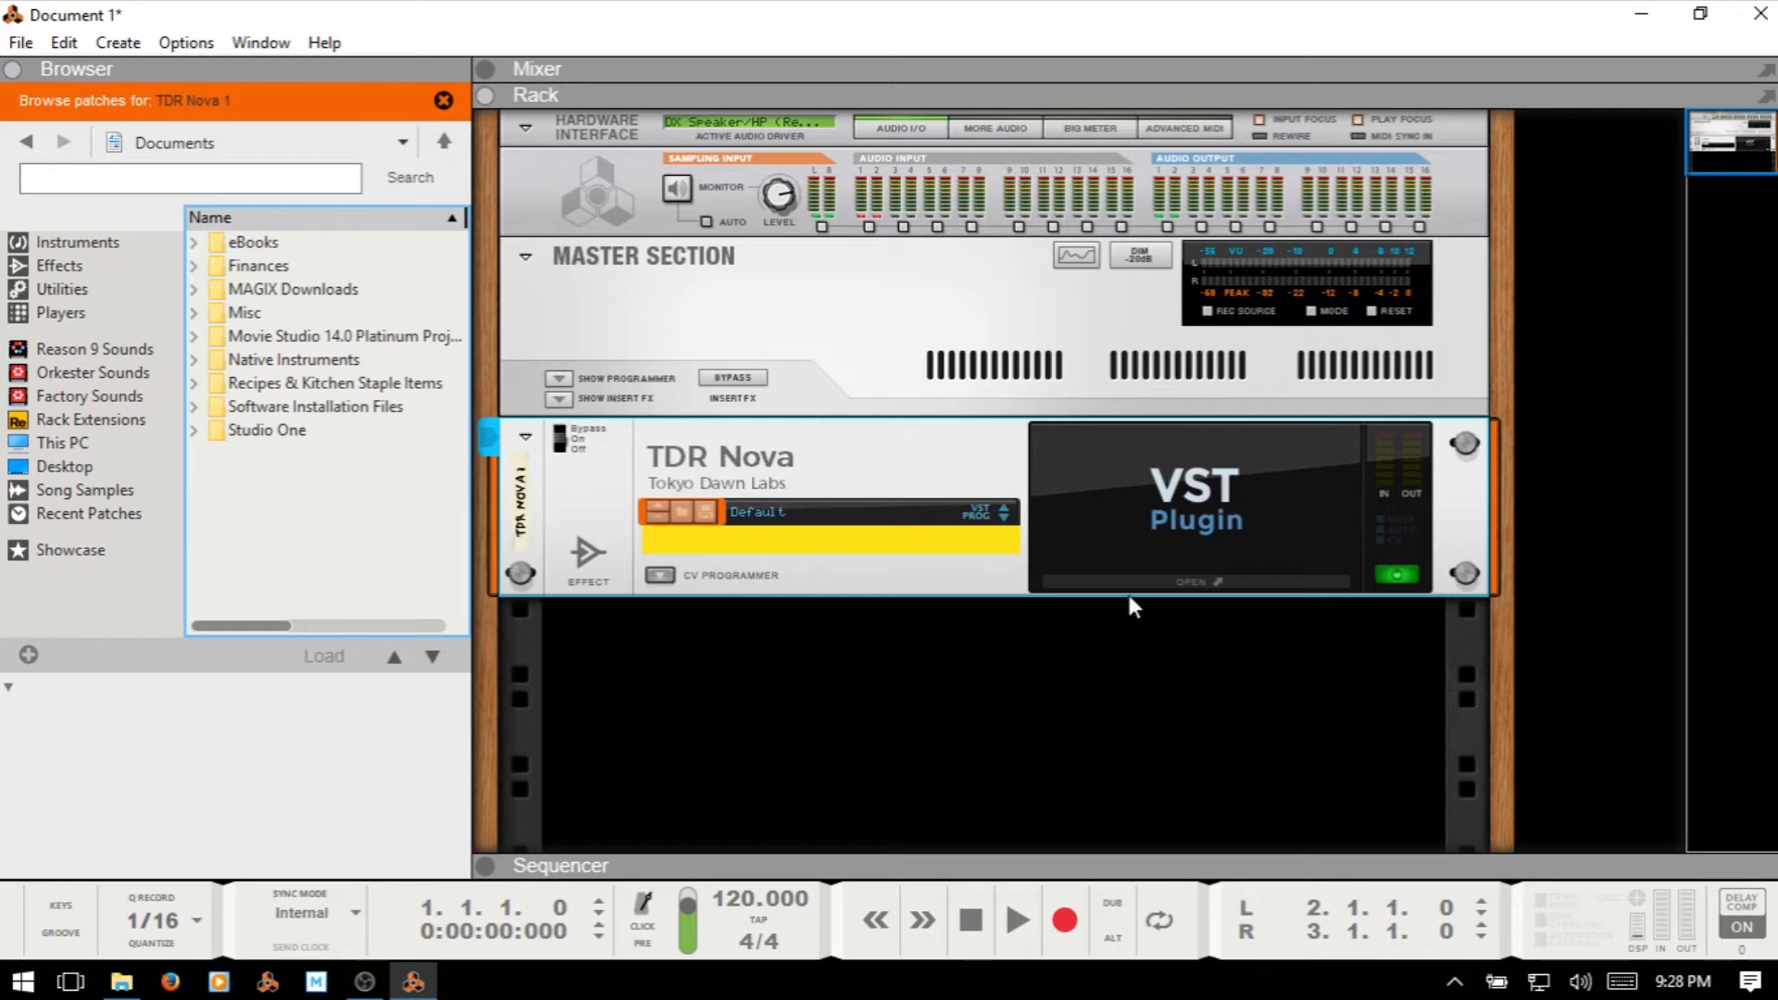
Capture TDR Nova's plugin window as its device picture, close the window and find the effect in the browser's effects list
click(1199, 581)
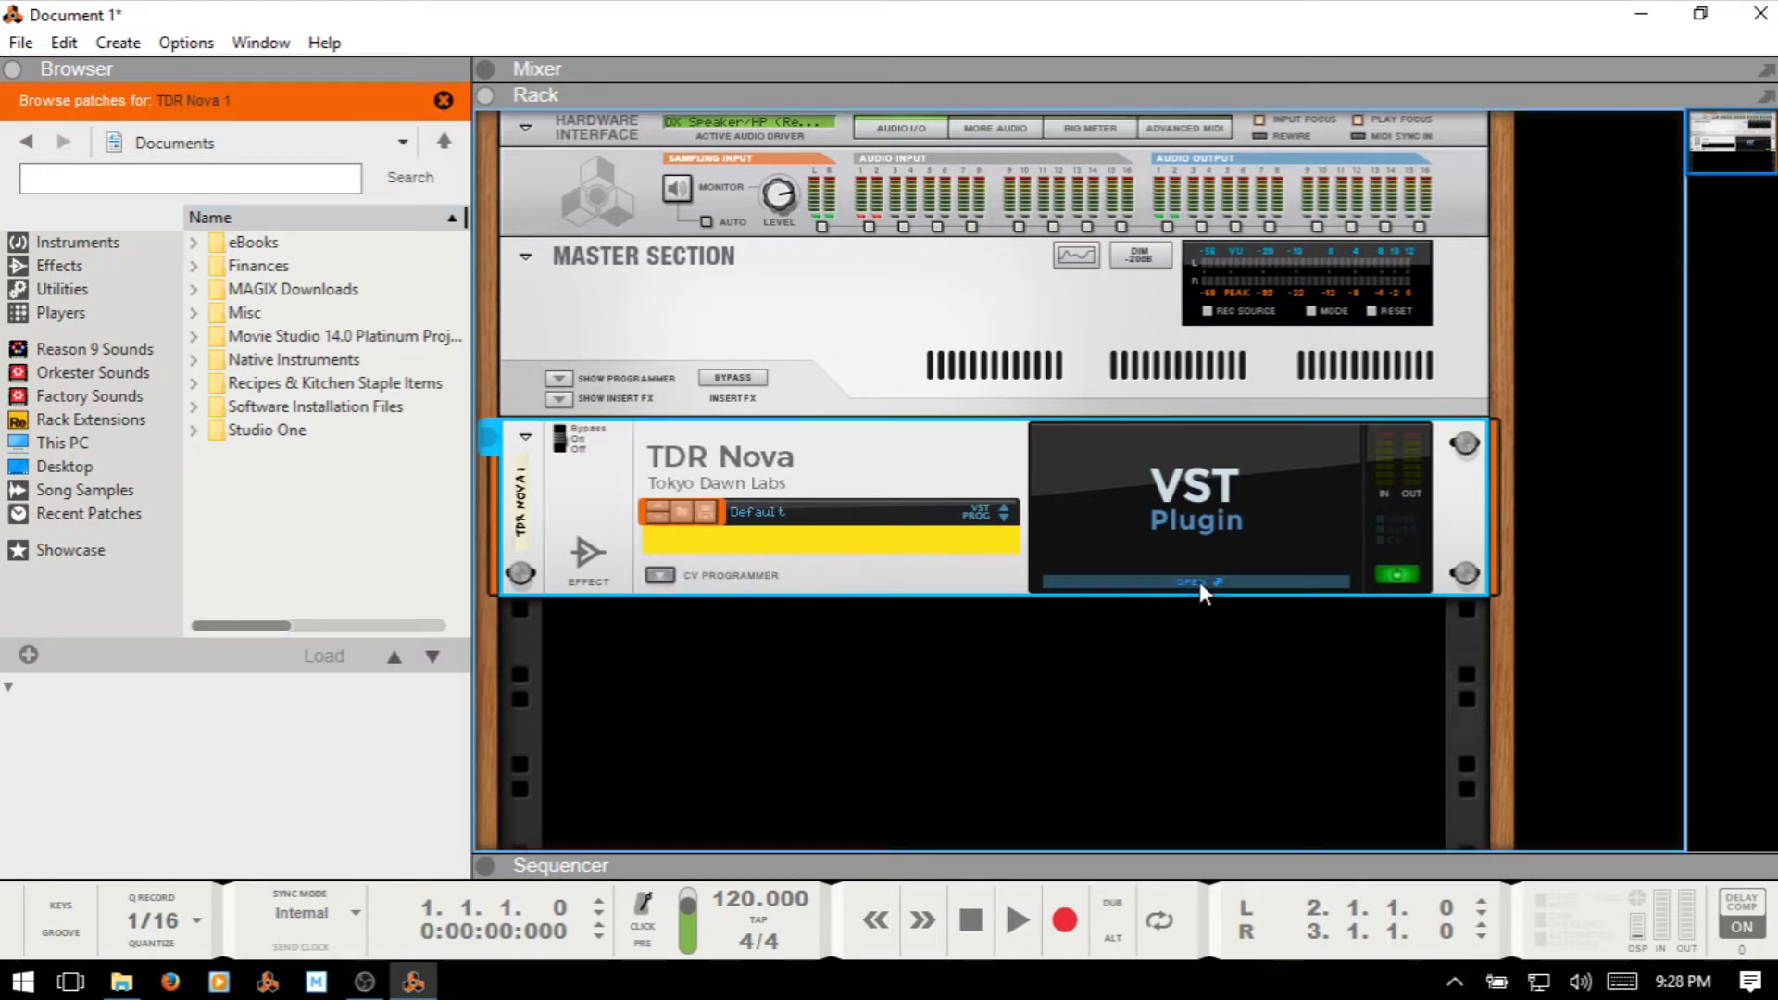
drag(615, 91, 857, 59)
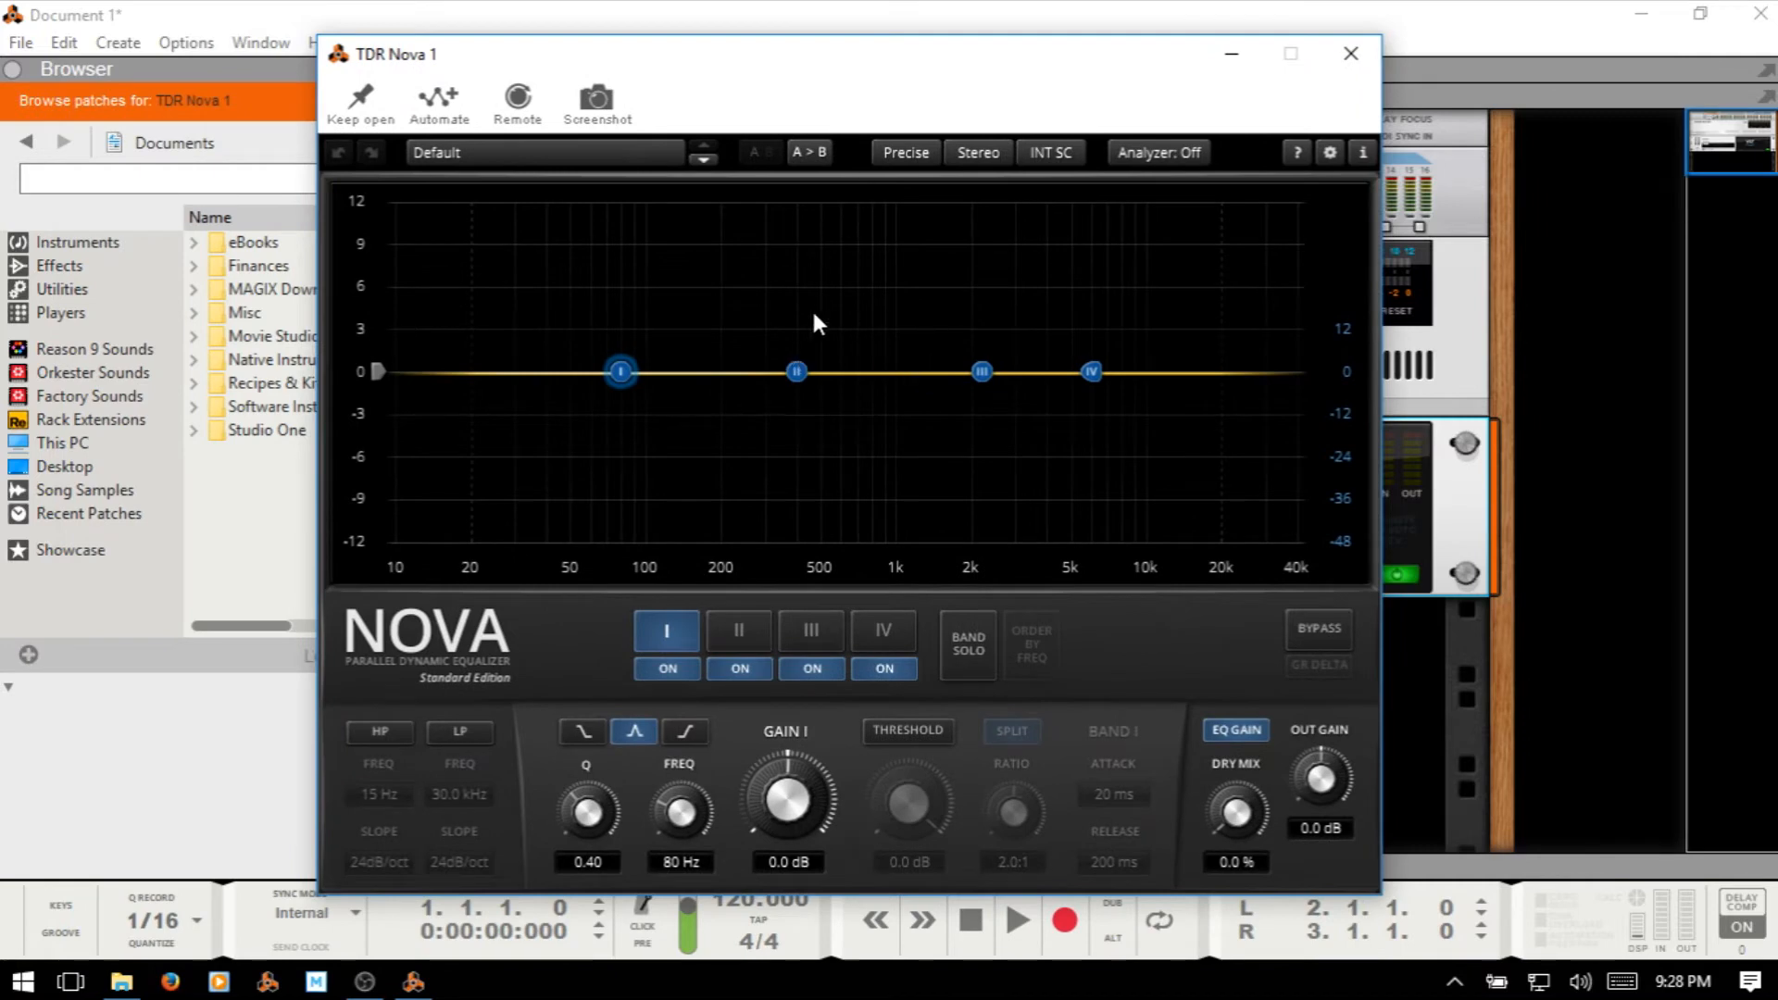
click(597, 100)
click(1351, 53)
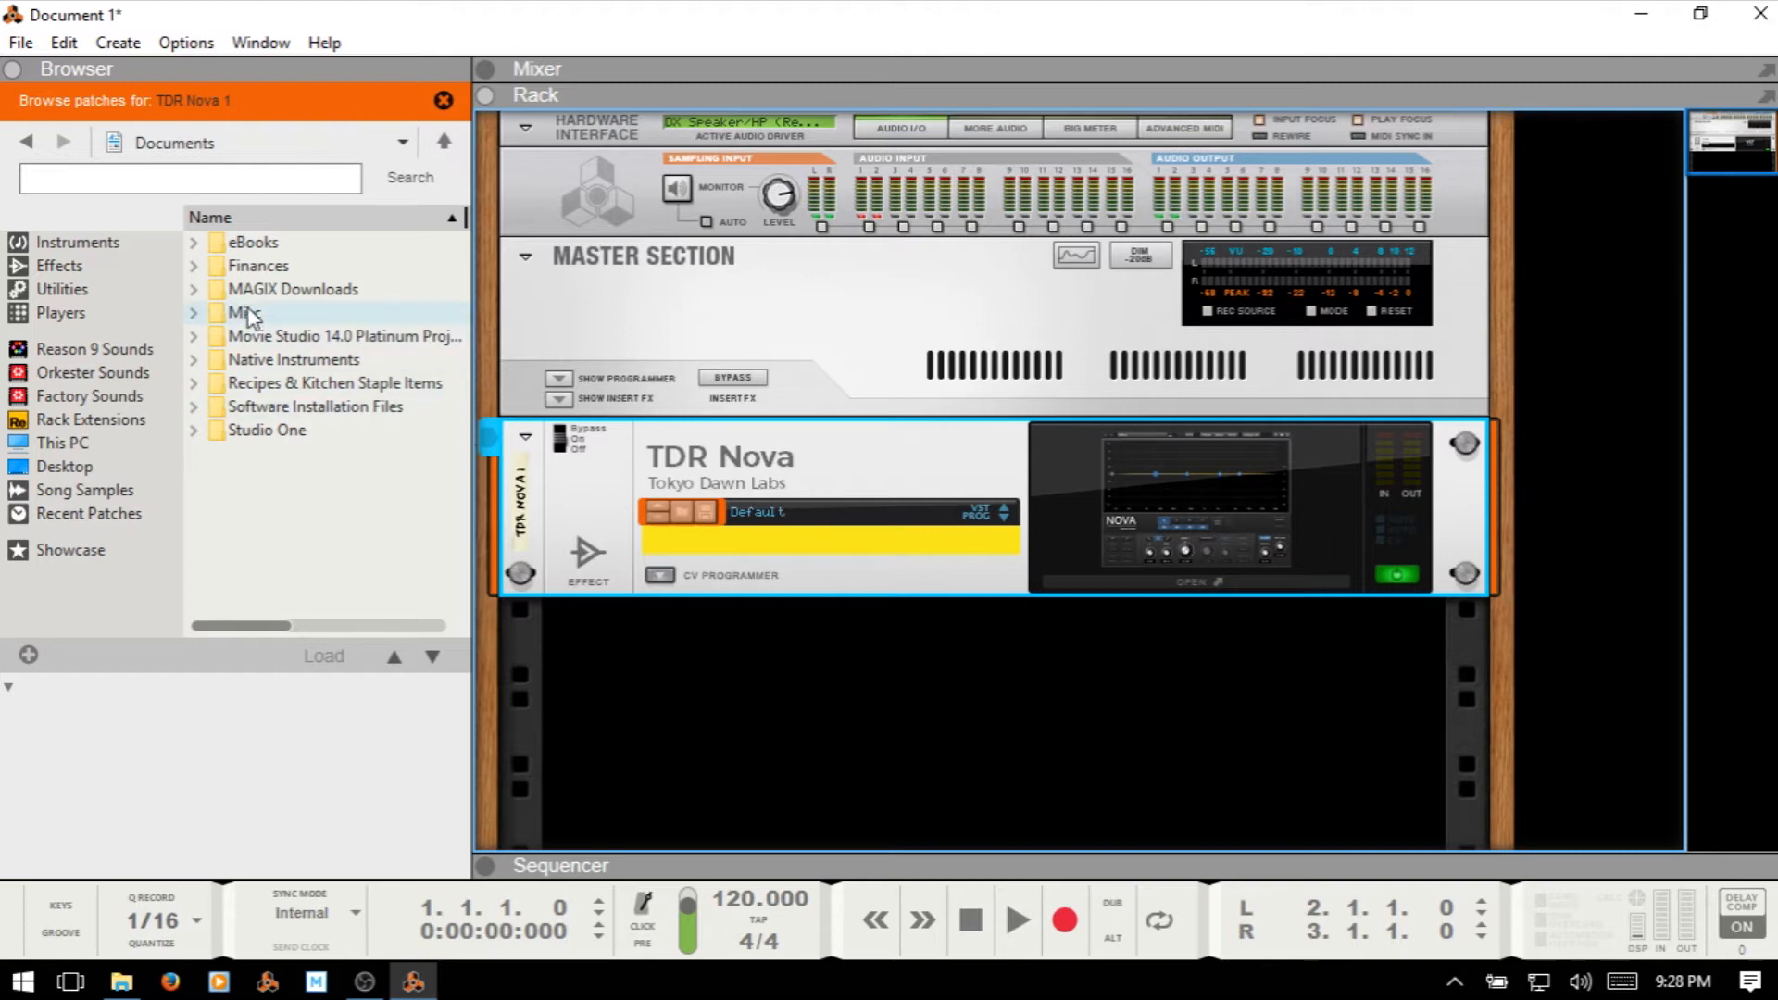
click(57, 267)
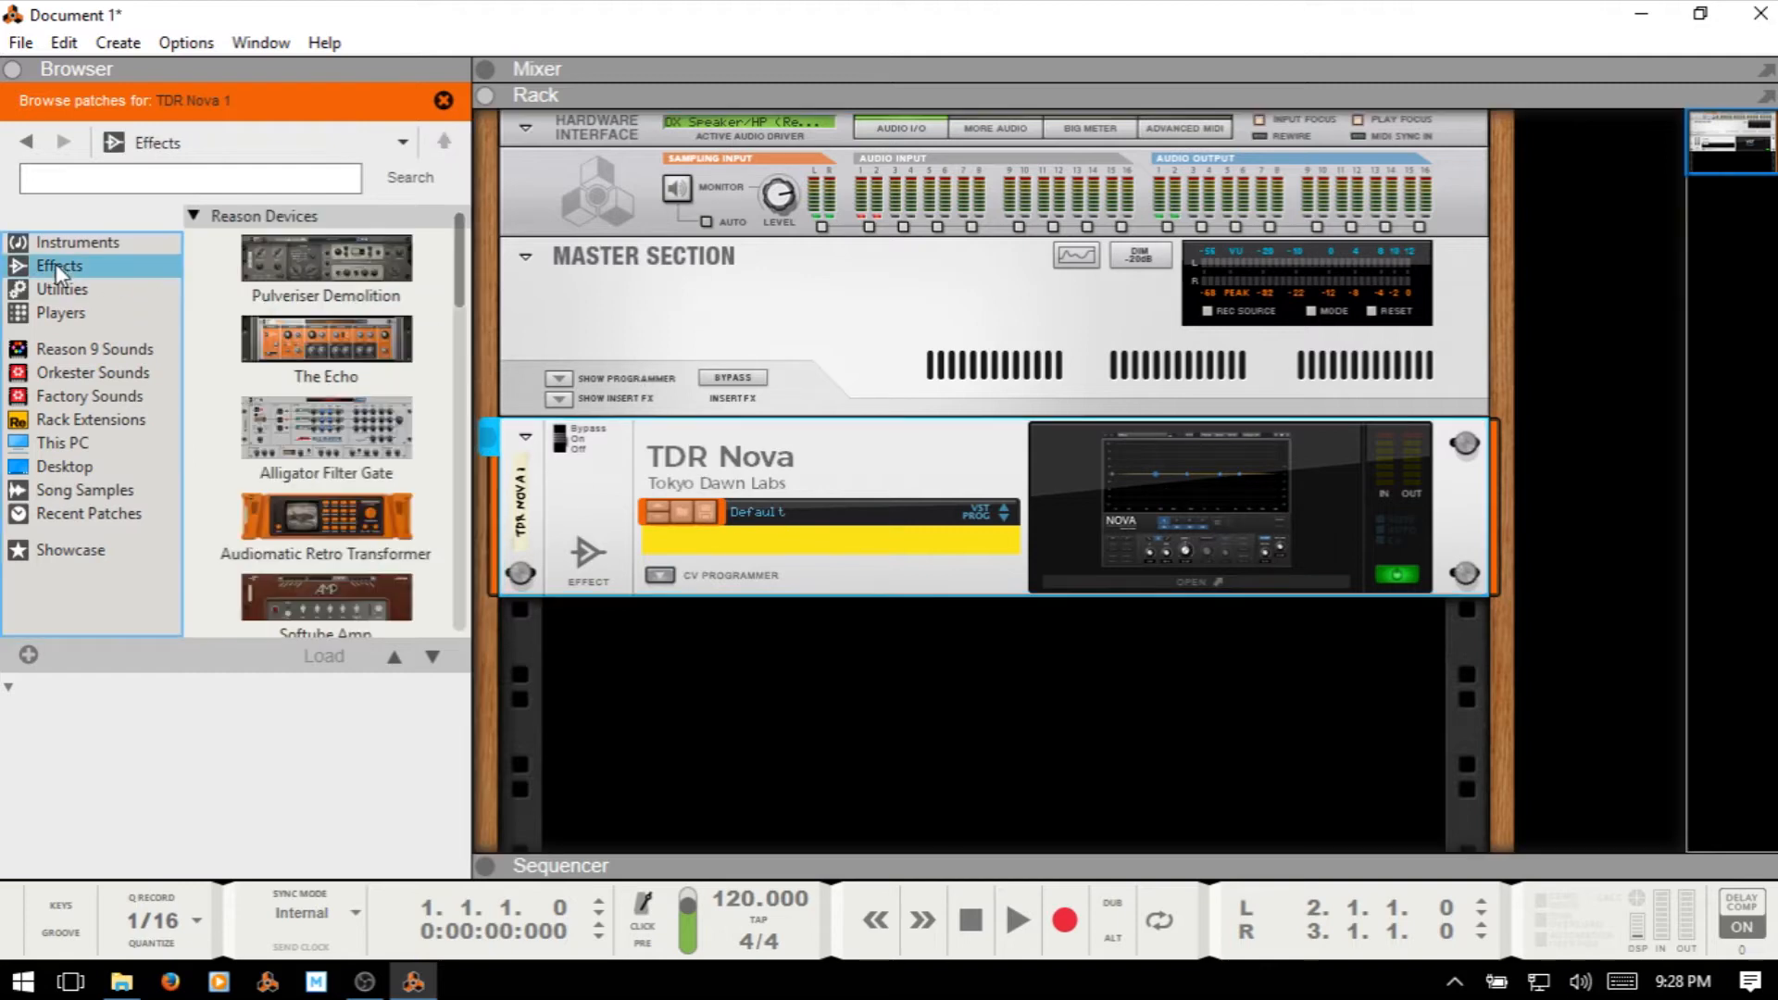
drag(460, 250, 465, 587)
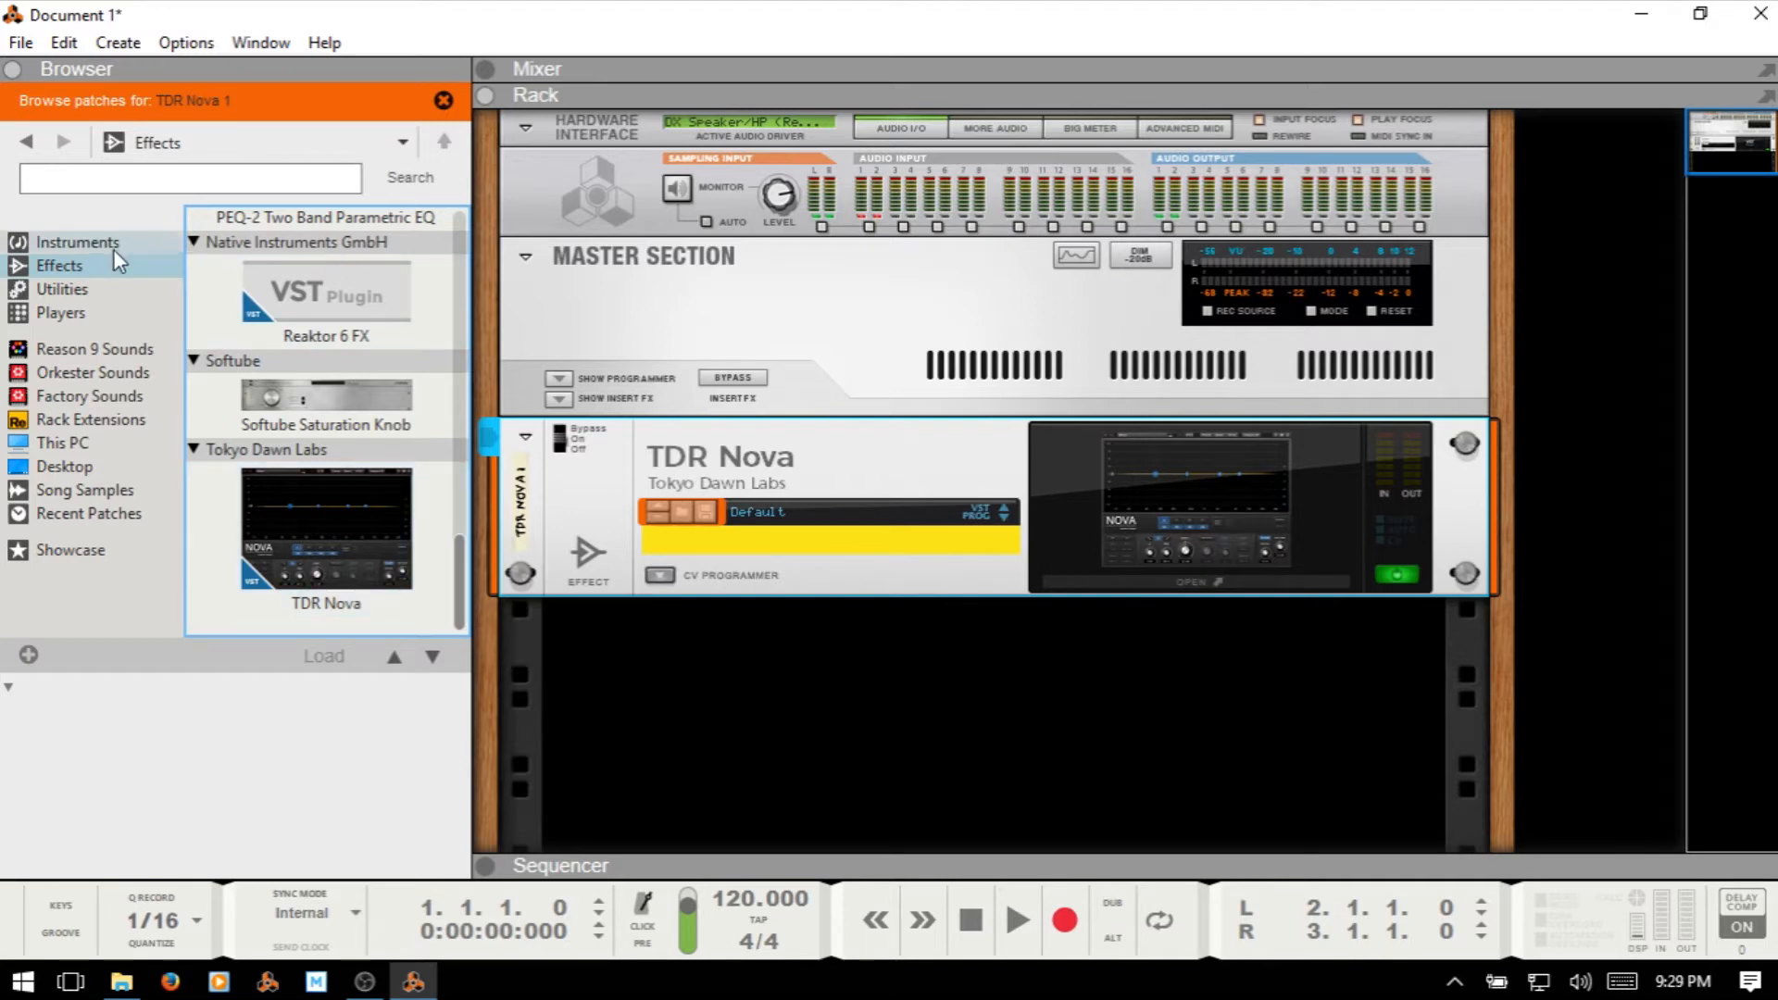
Add the Native Instruments GmbH instrument Battery 4 to the rack below TDR Nova
click(67, 243)
drag(313, 274, 834, 639)
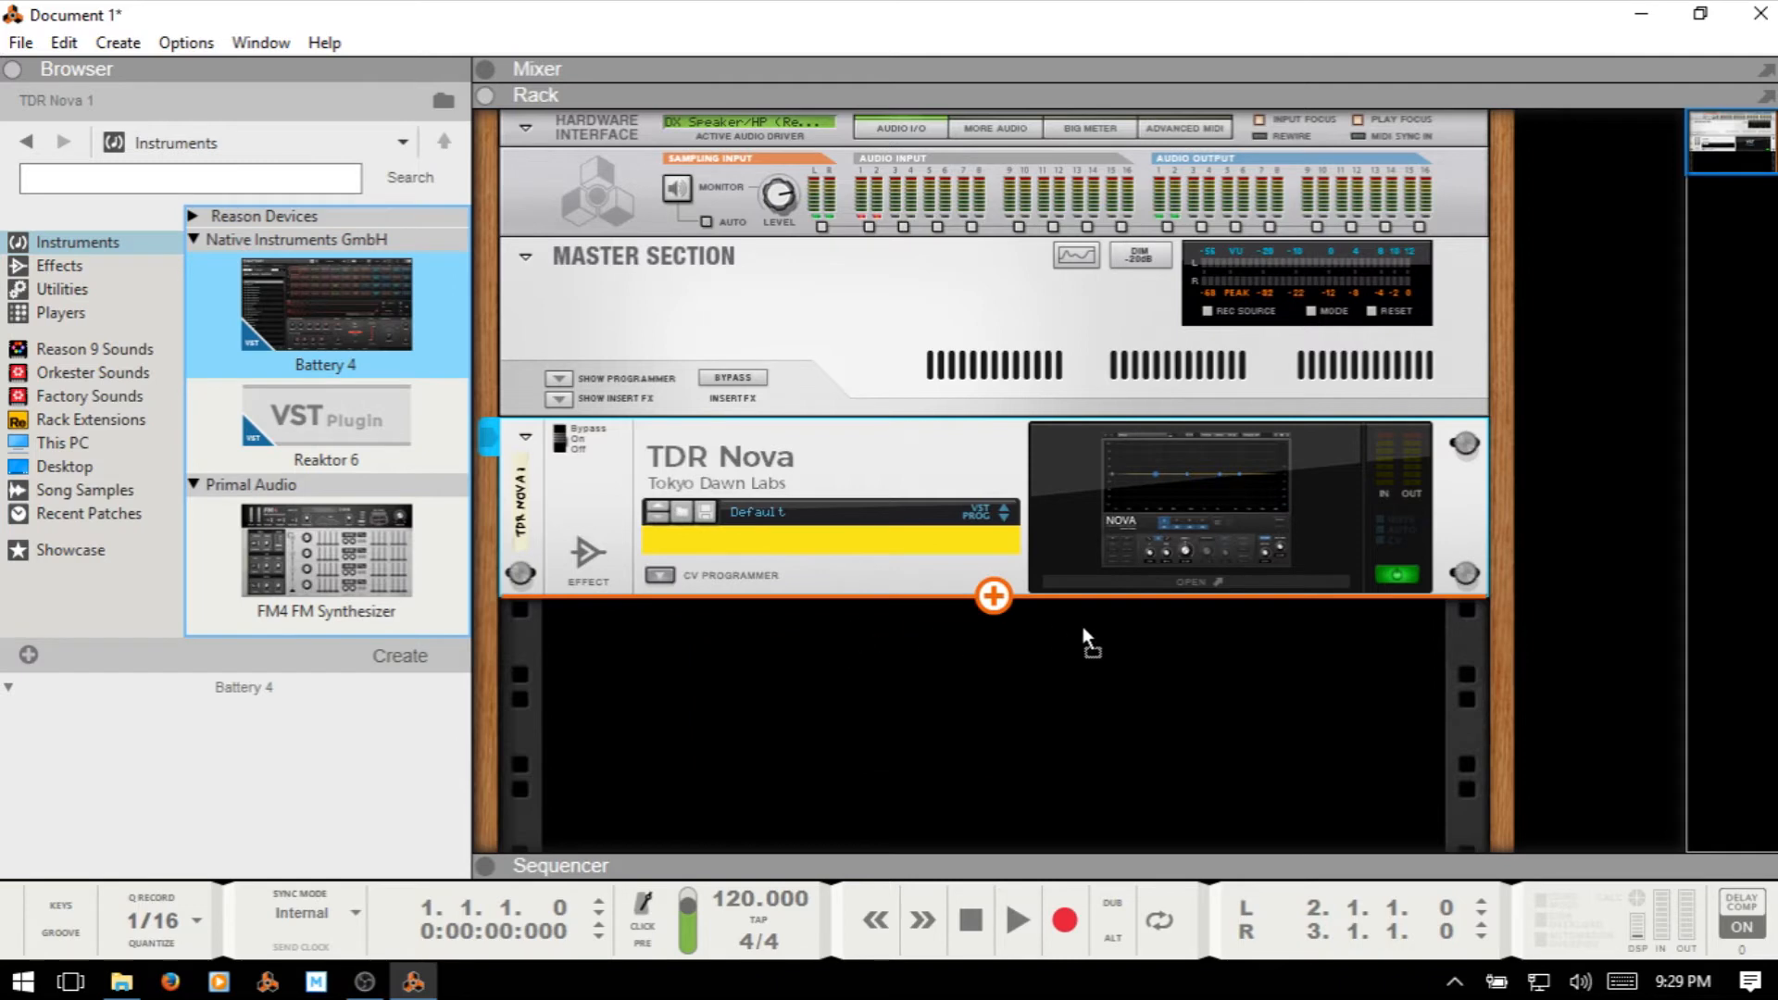
drag(1082, 626, 855, 644)
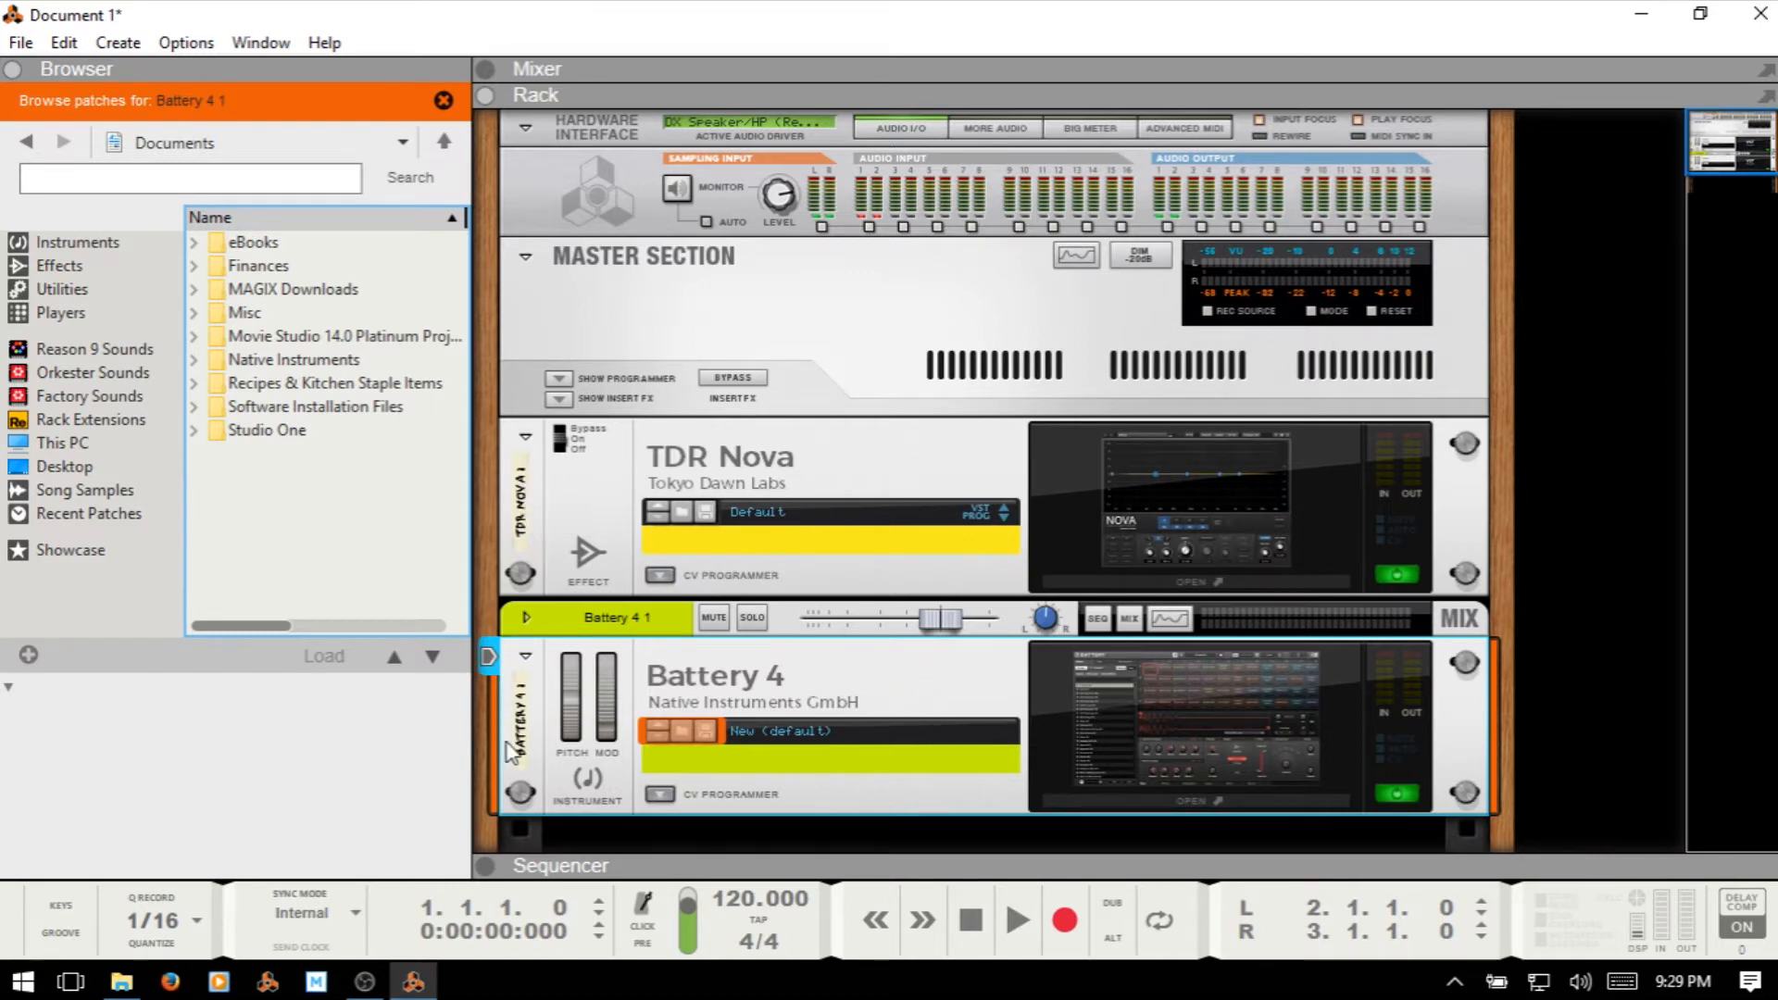
Open the name labels of the TDR Nova and Battery 4 devices for editing and leave them without renaming
click(525, 523)
double_click(526, 523)
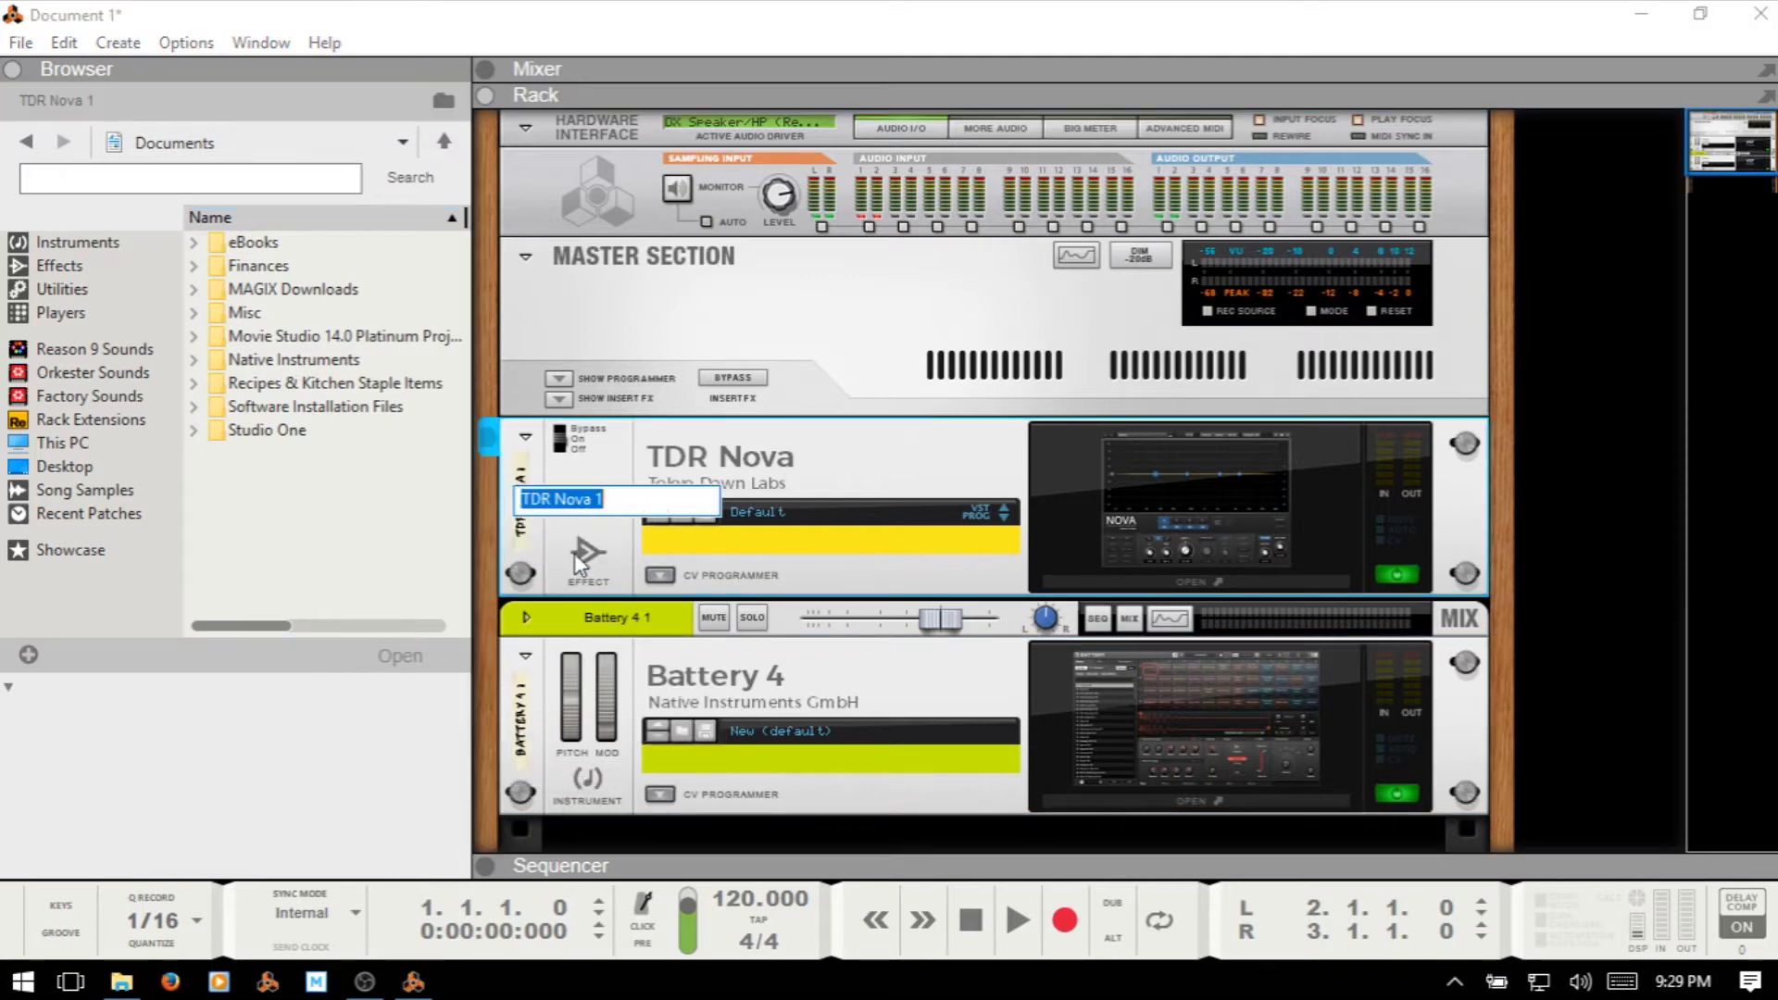
click(539, 725)
double_click(539, 725)
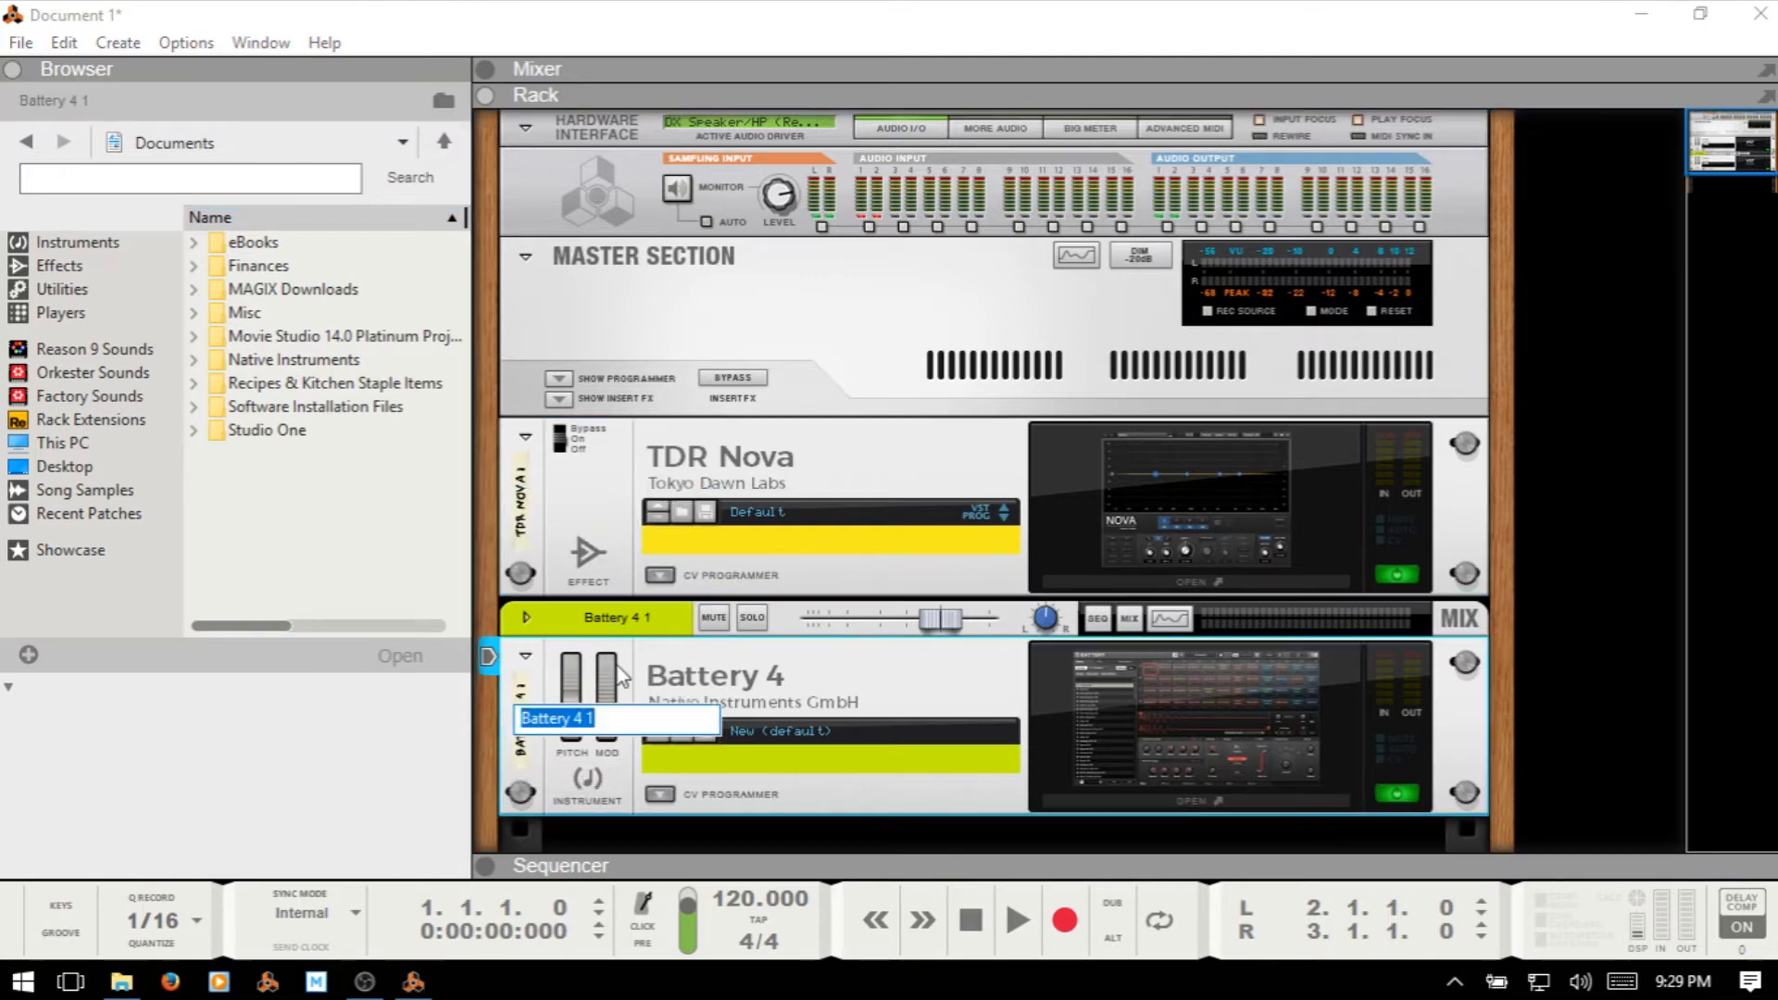
click(878, 473)
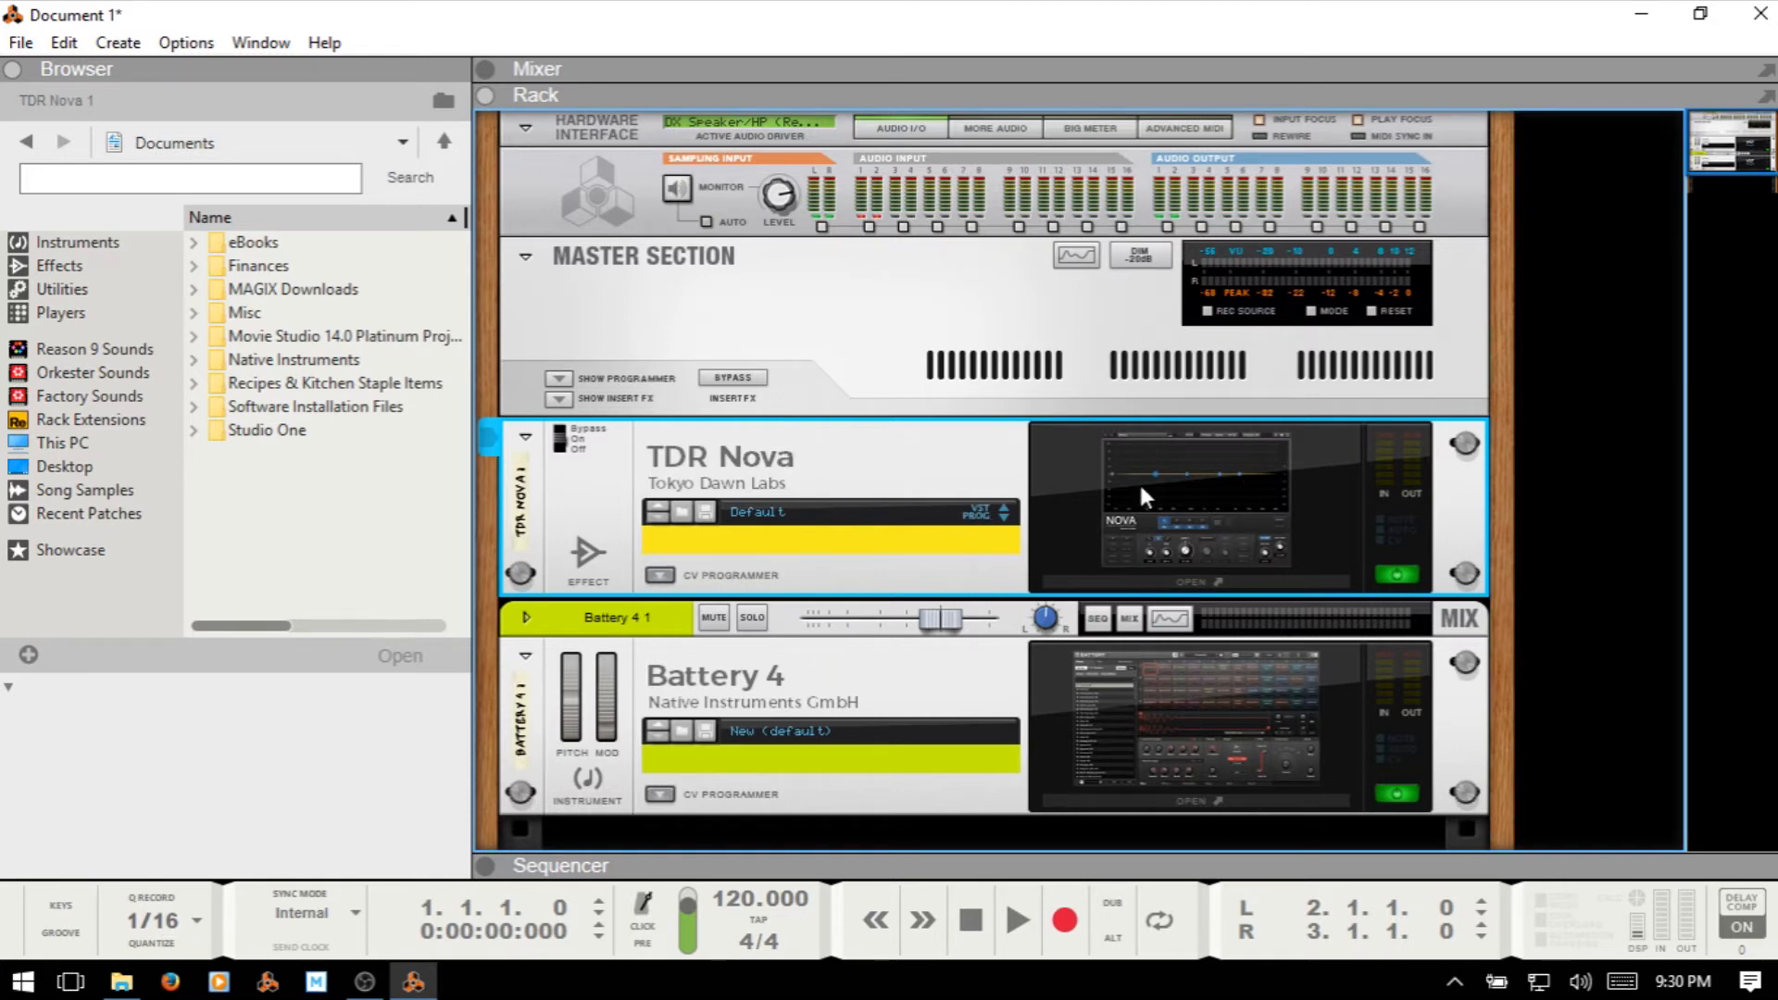
Load the 1 Band Dyn program in TDR Nova and start browsing patches for Battery 4
click(802, 518)
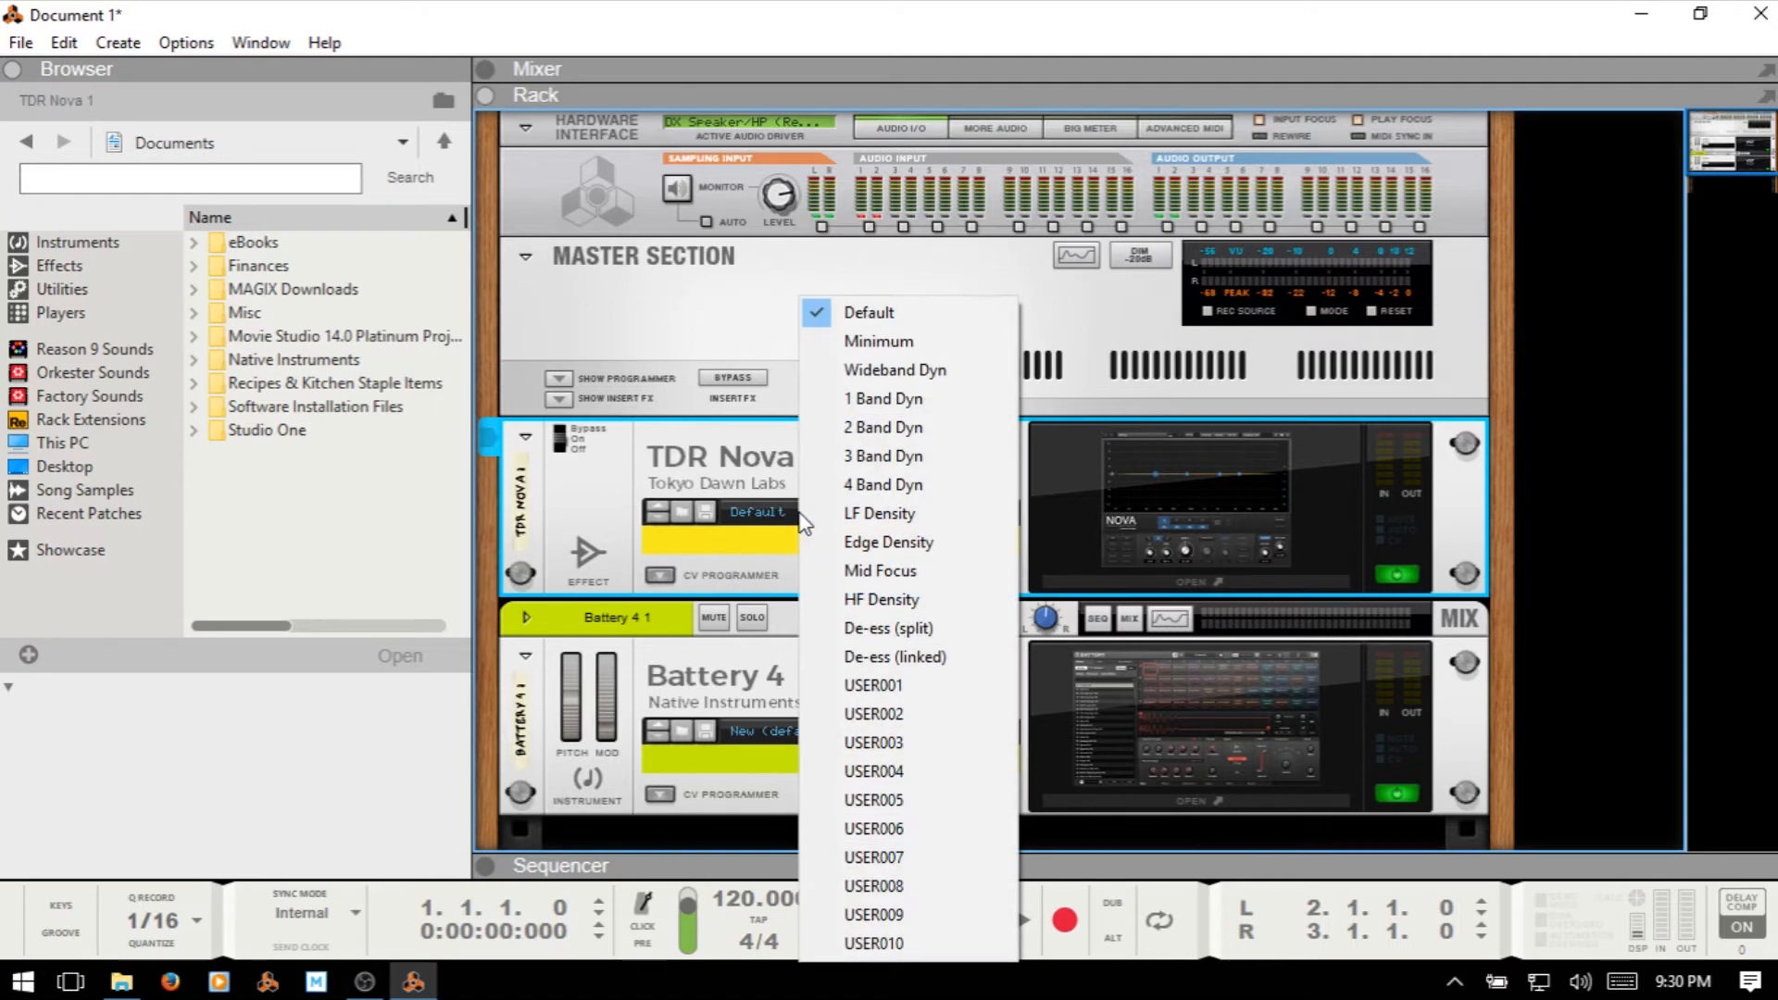
click(910, 400)
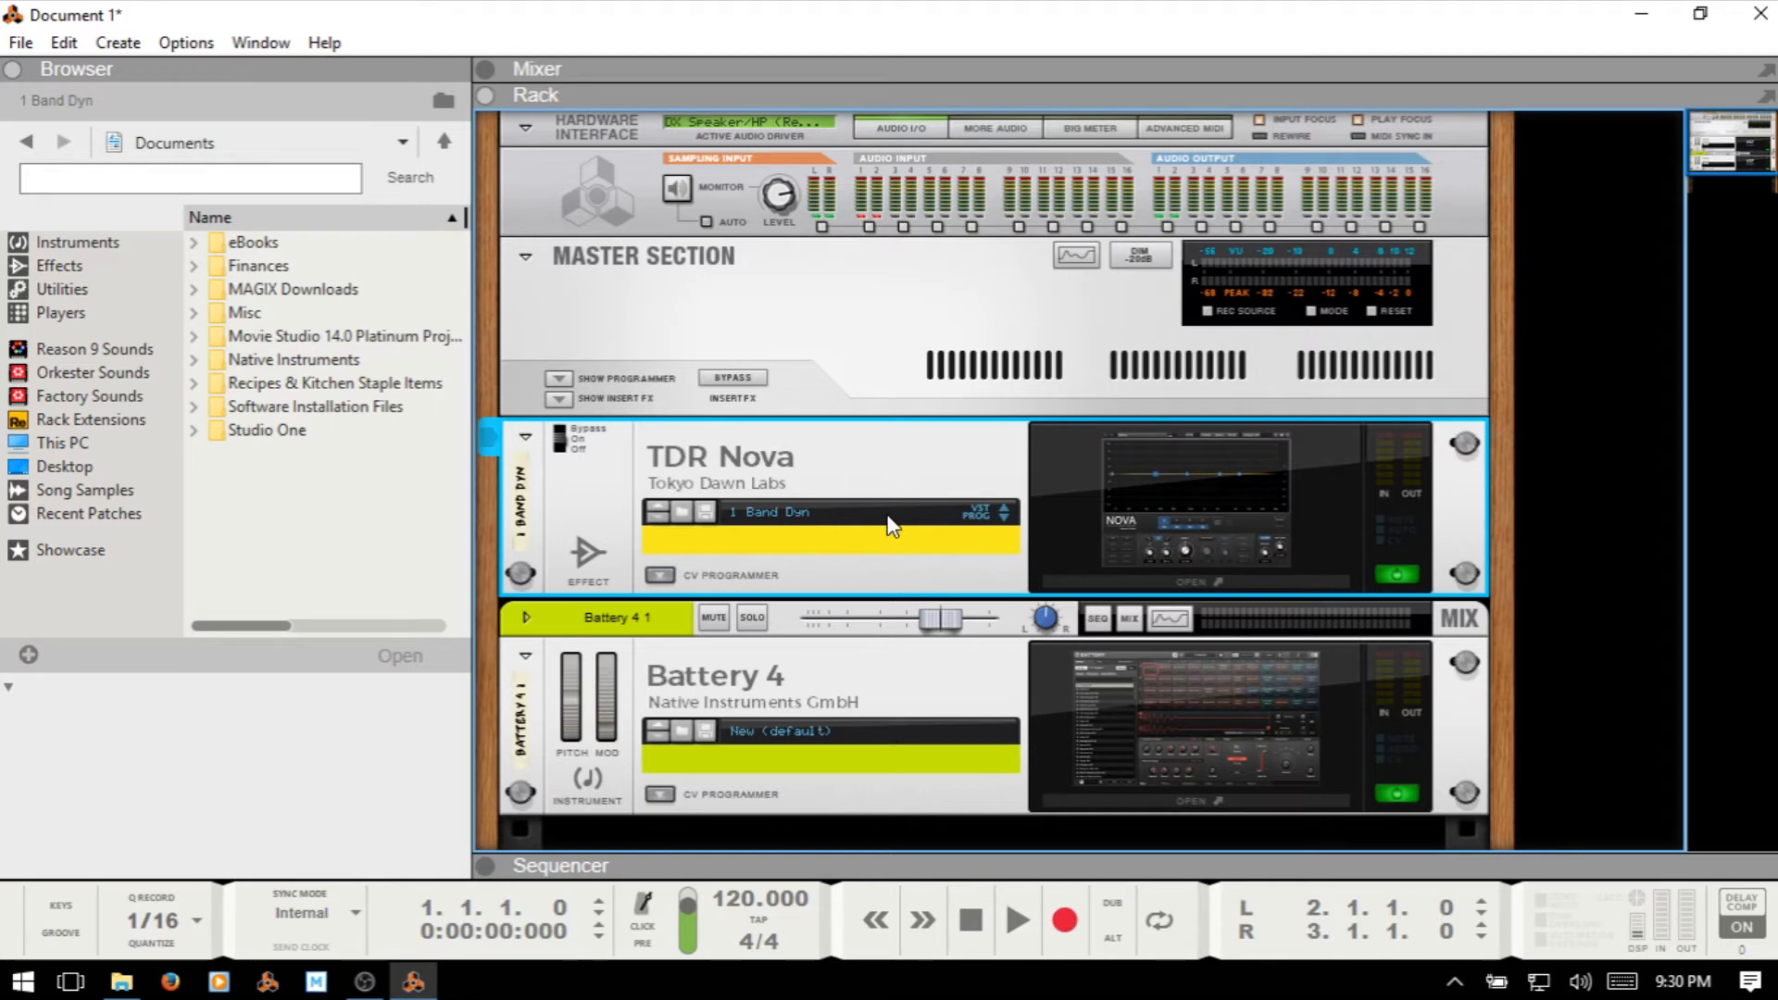
click(822, 741)
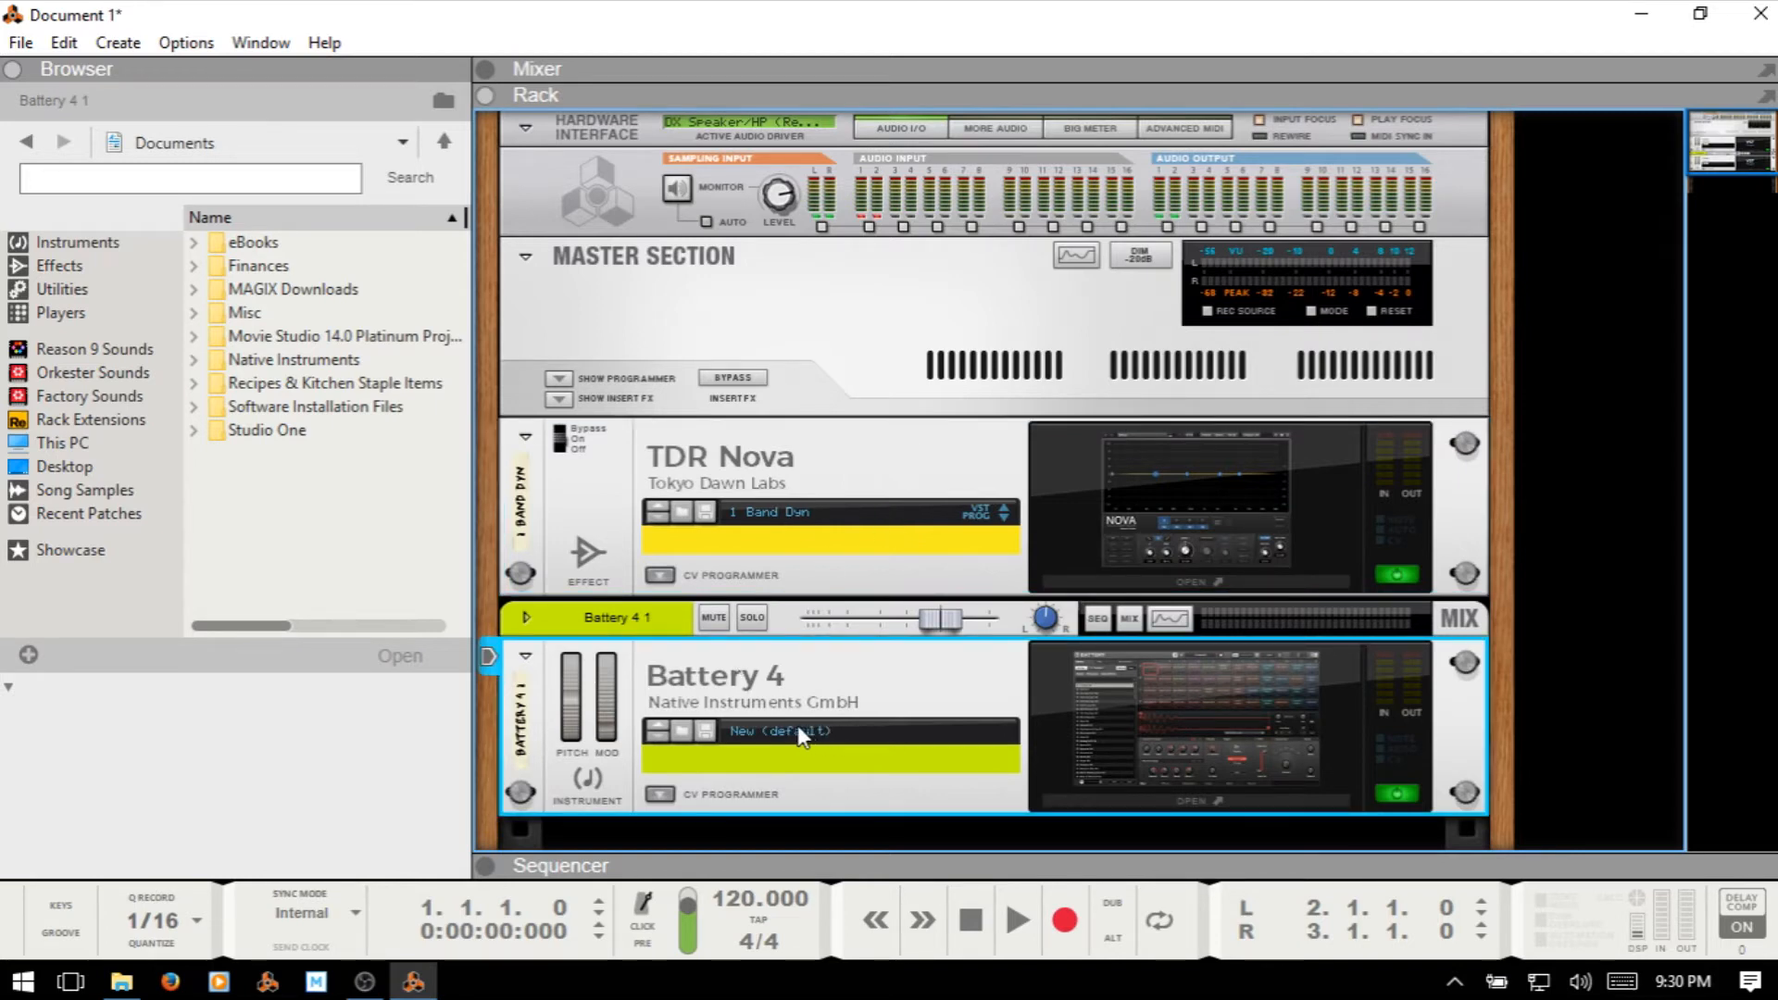
click(682, 731)
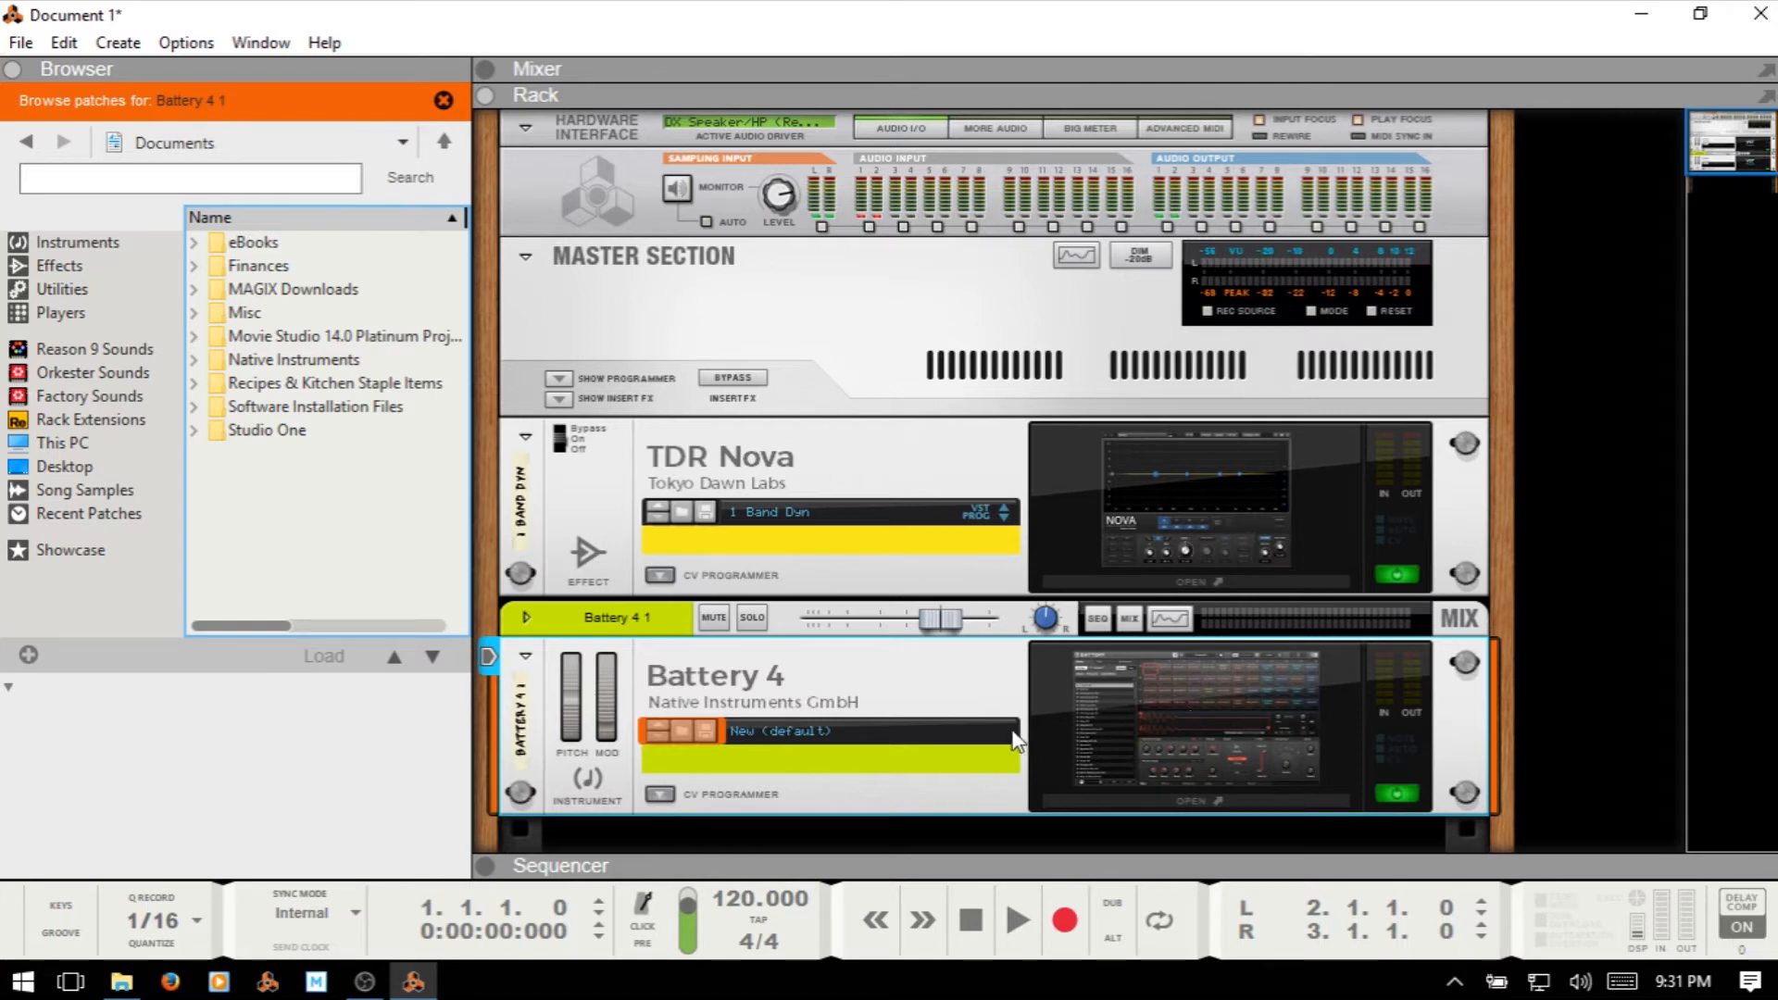
Open Battery 4's plugin window, reposition it to show the whole interface, and browse the factory kits in its library
click(1198, 729)
click(1197, 729)
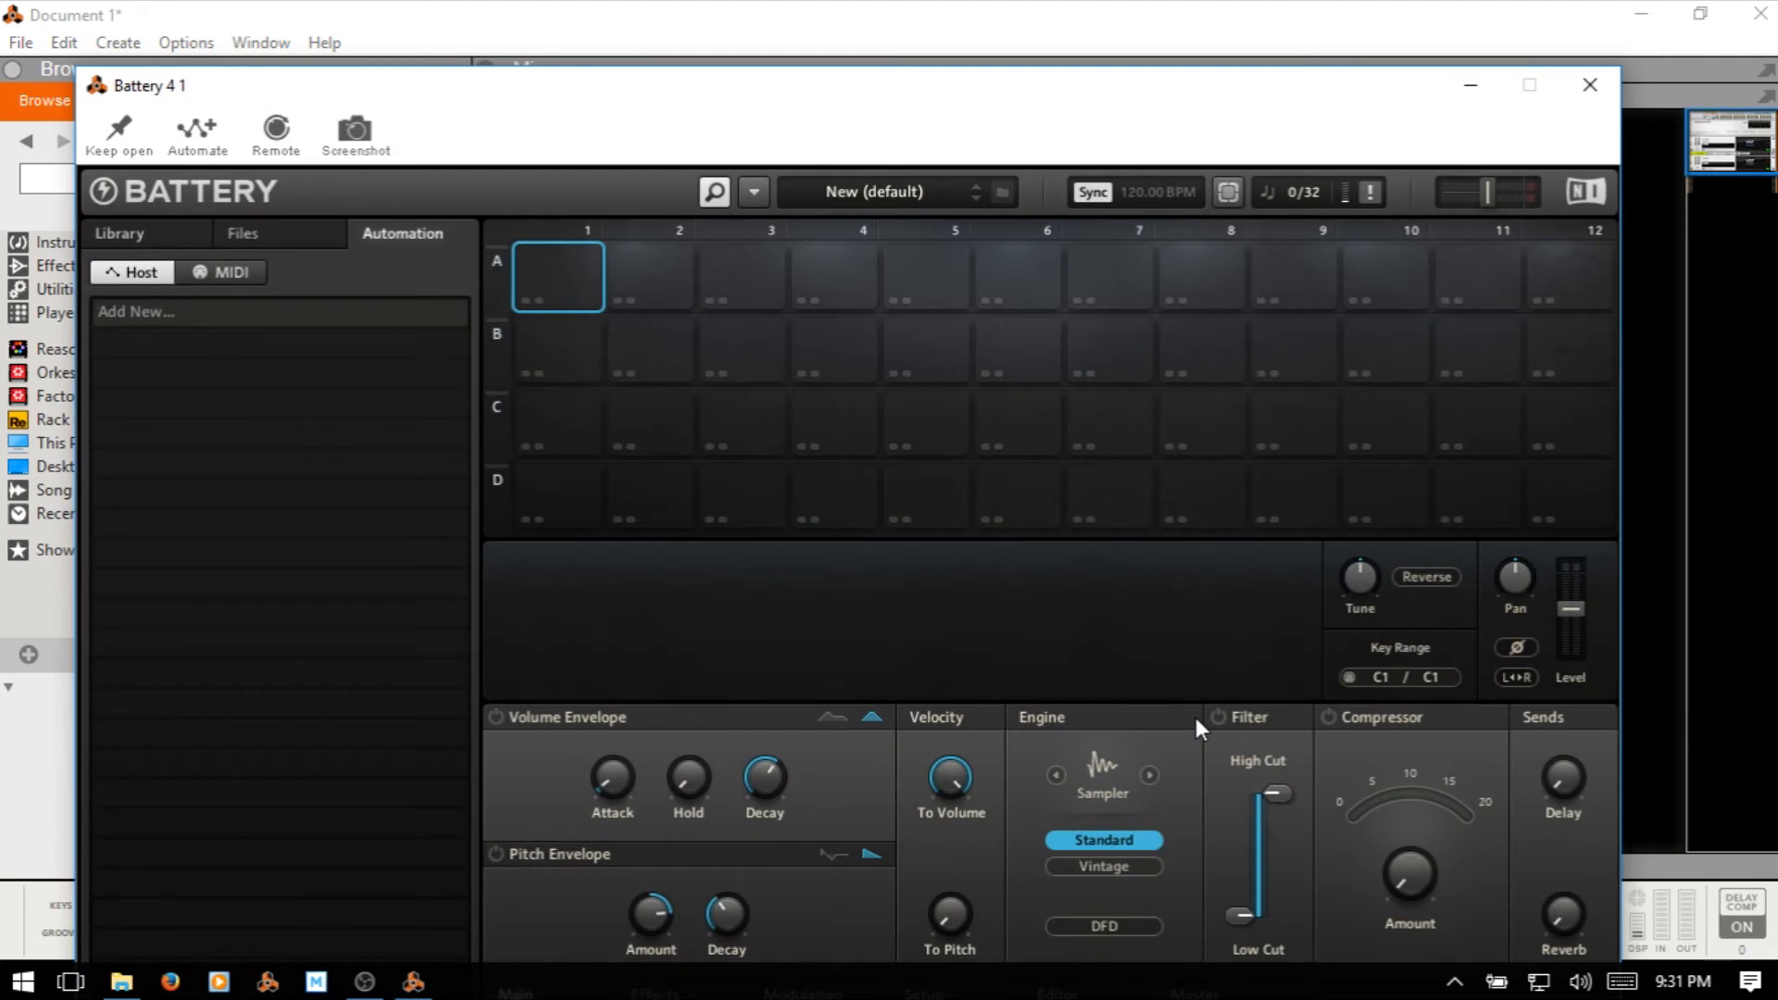
click(124, 240)
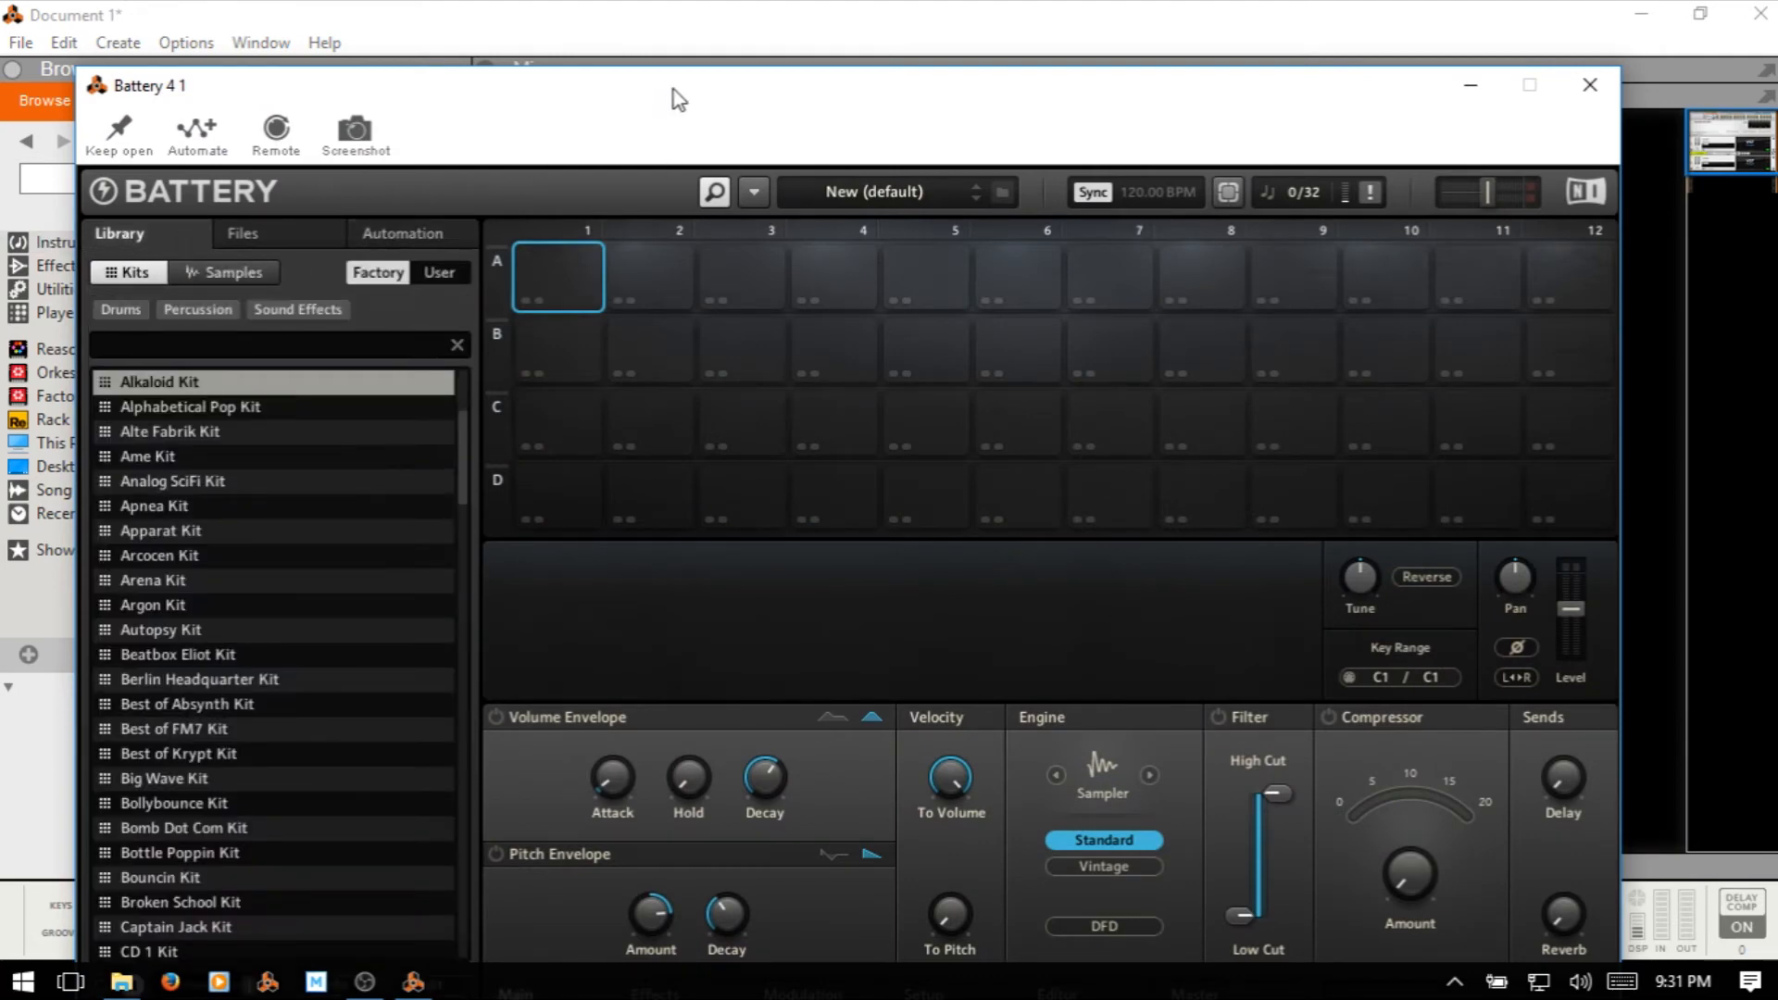
drag(675, 96, 739, 47)
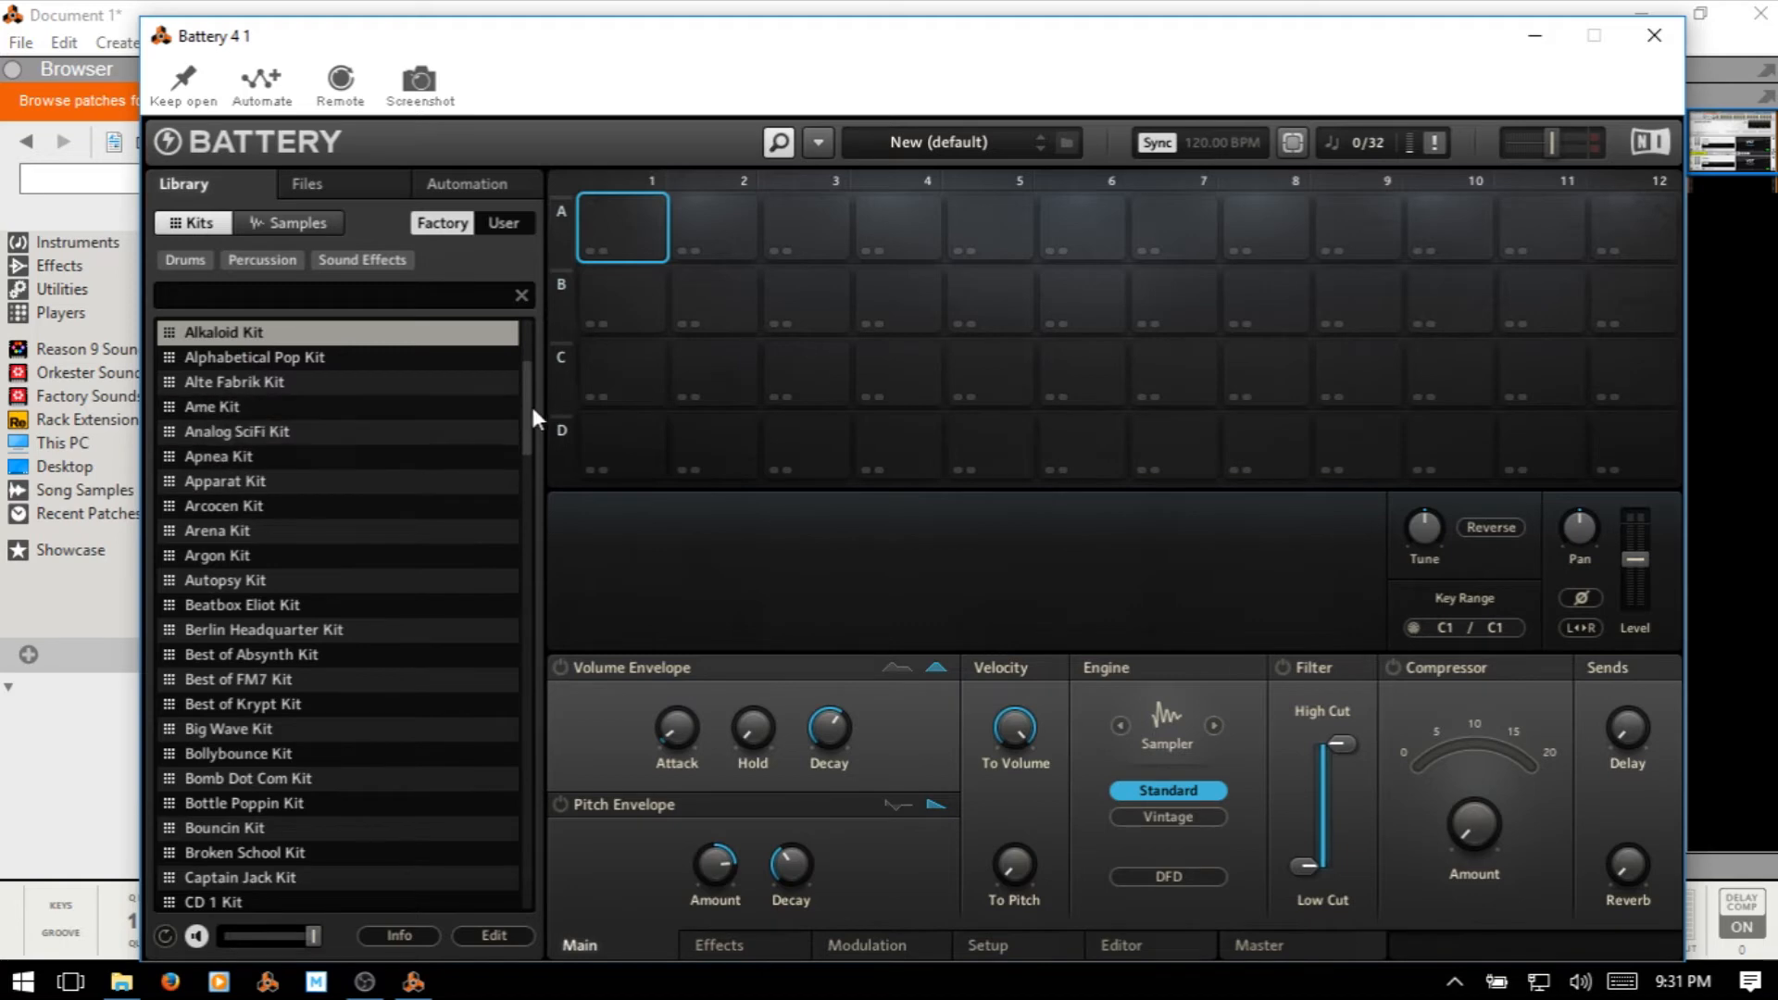
drag(530, 403, 535, 623)
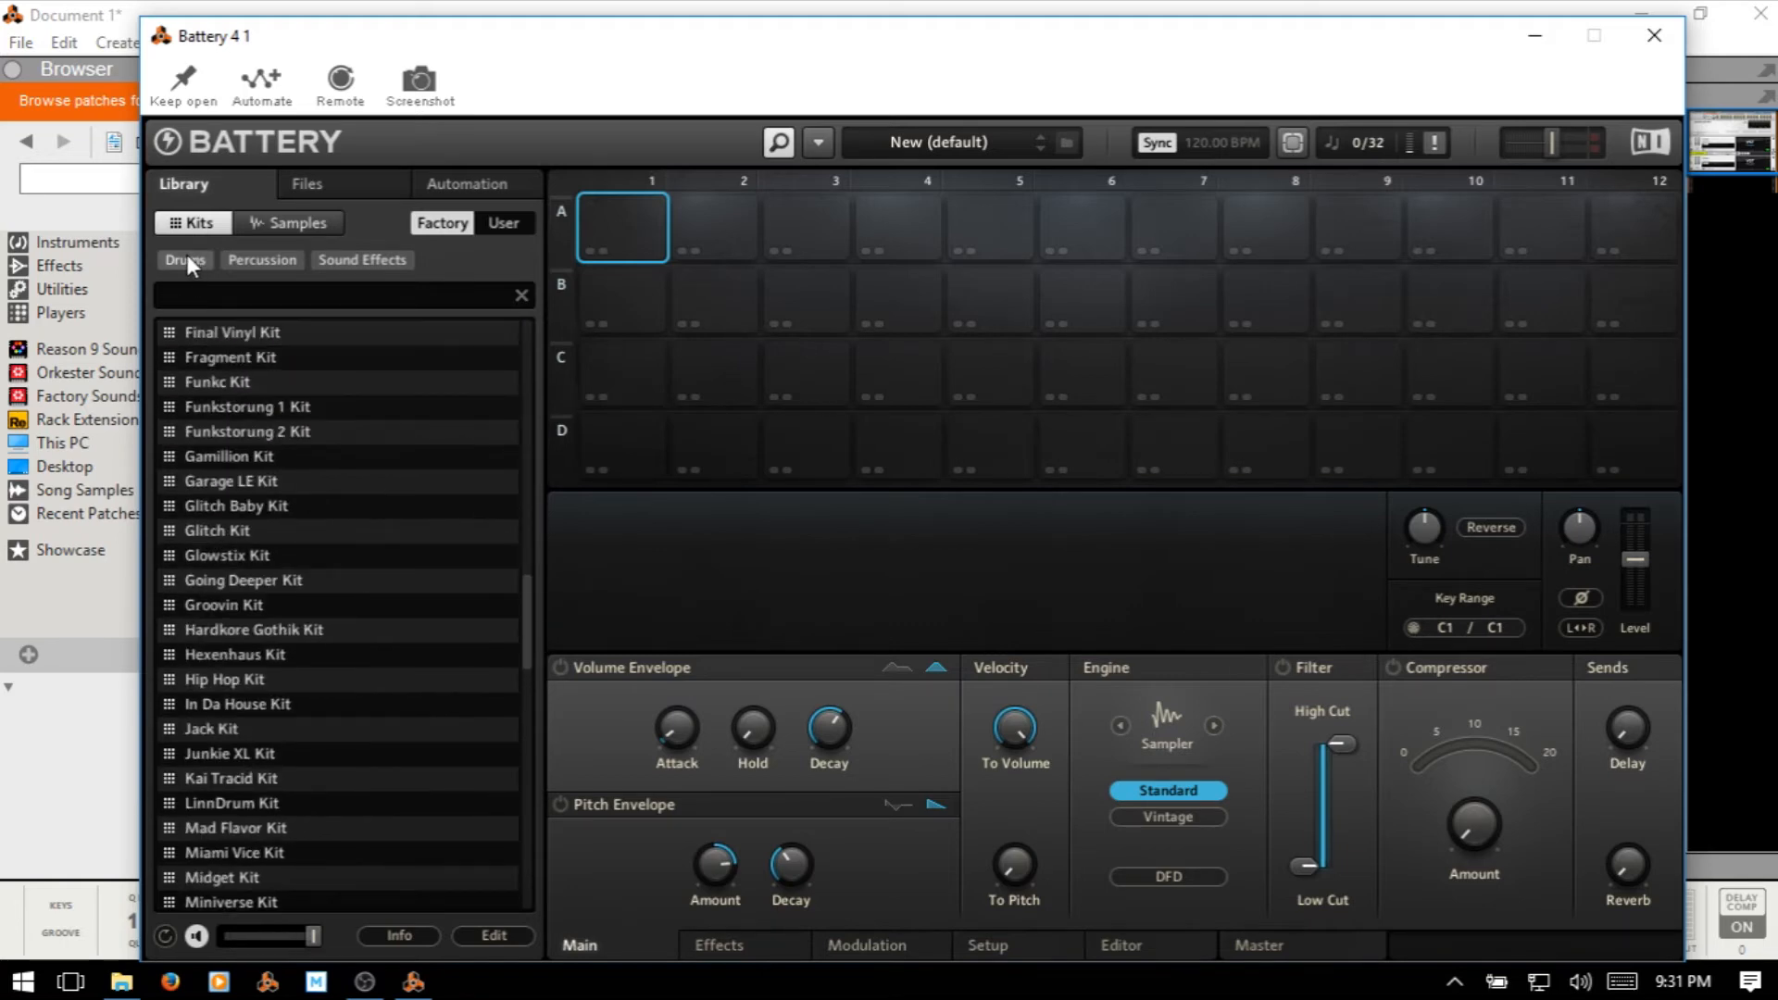
Filter Battery 4's factory kits by Drums and Analog Drum Kit, and clear both filters
click(186, 258)
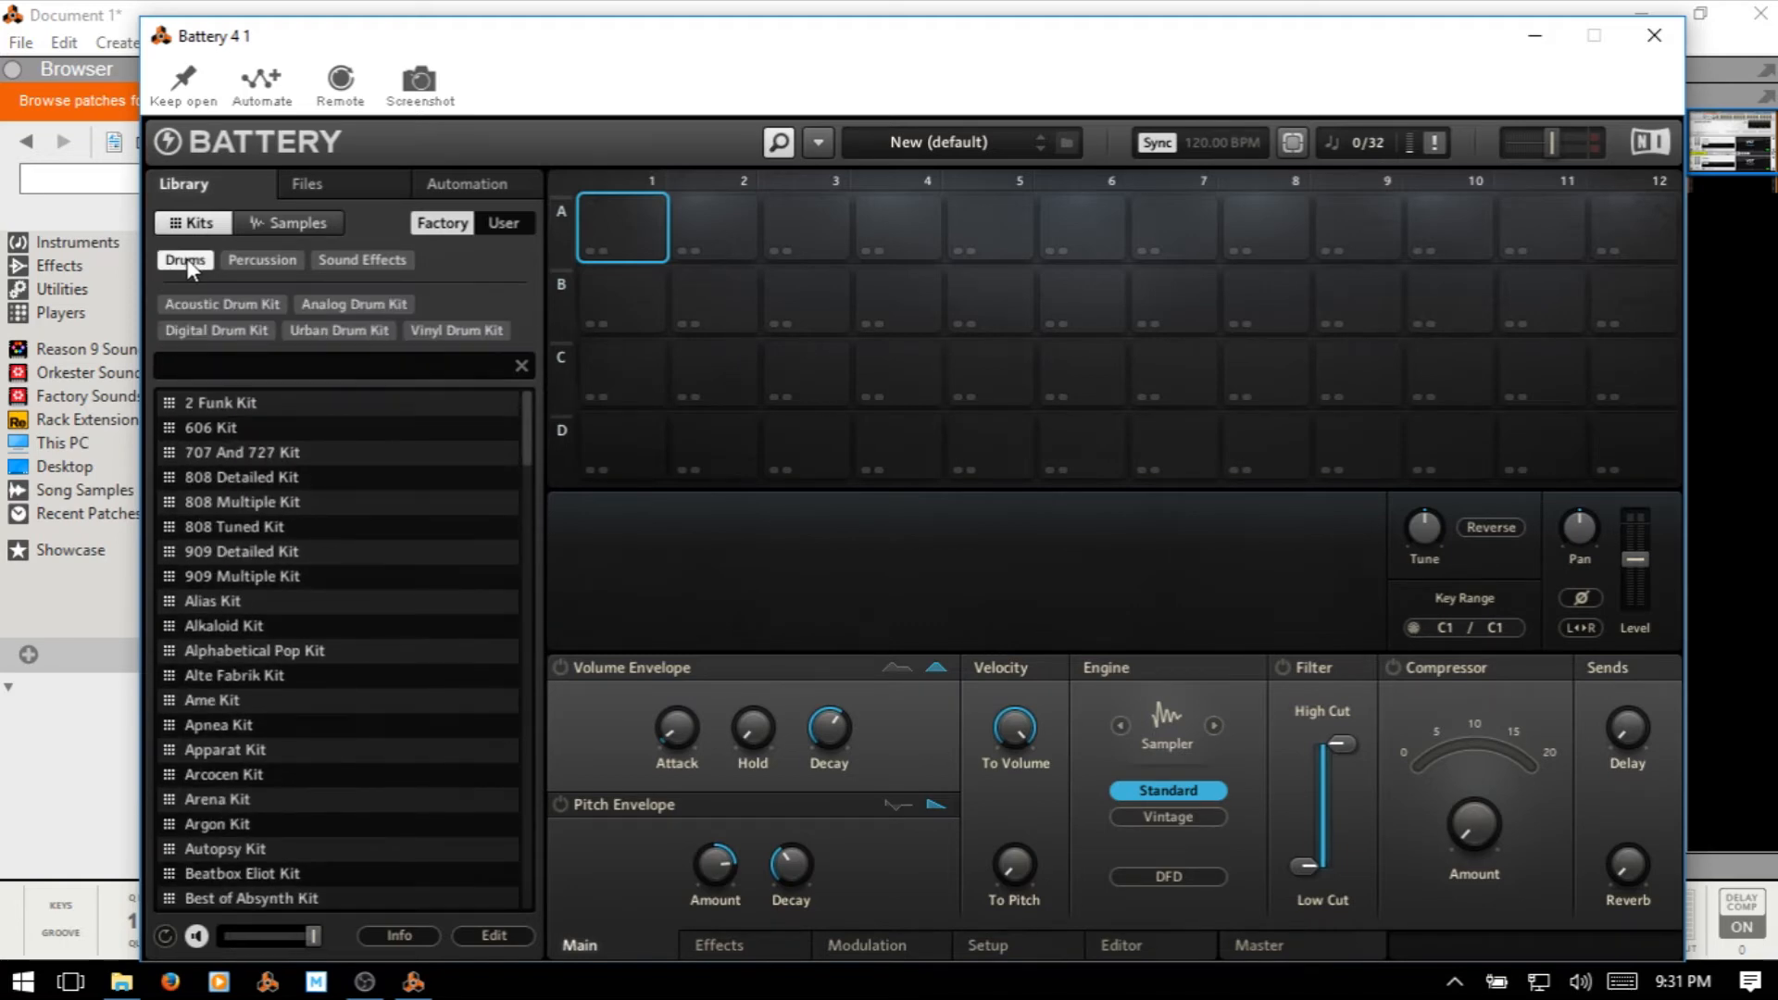
click(356, 308)
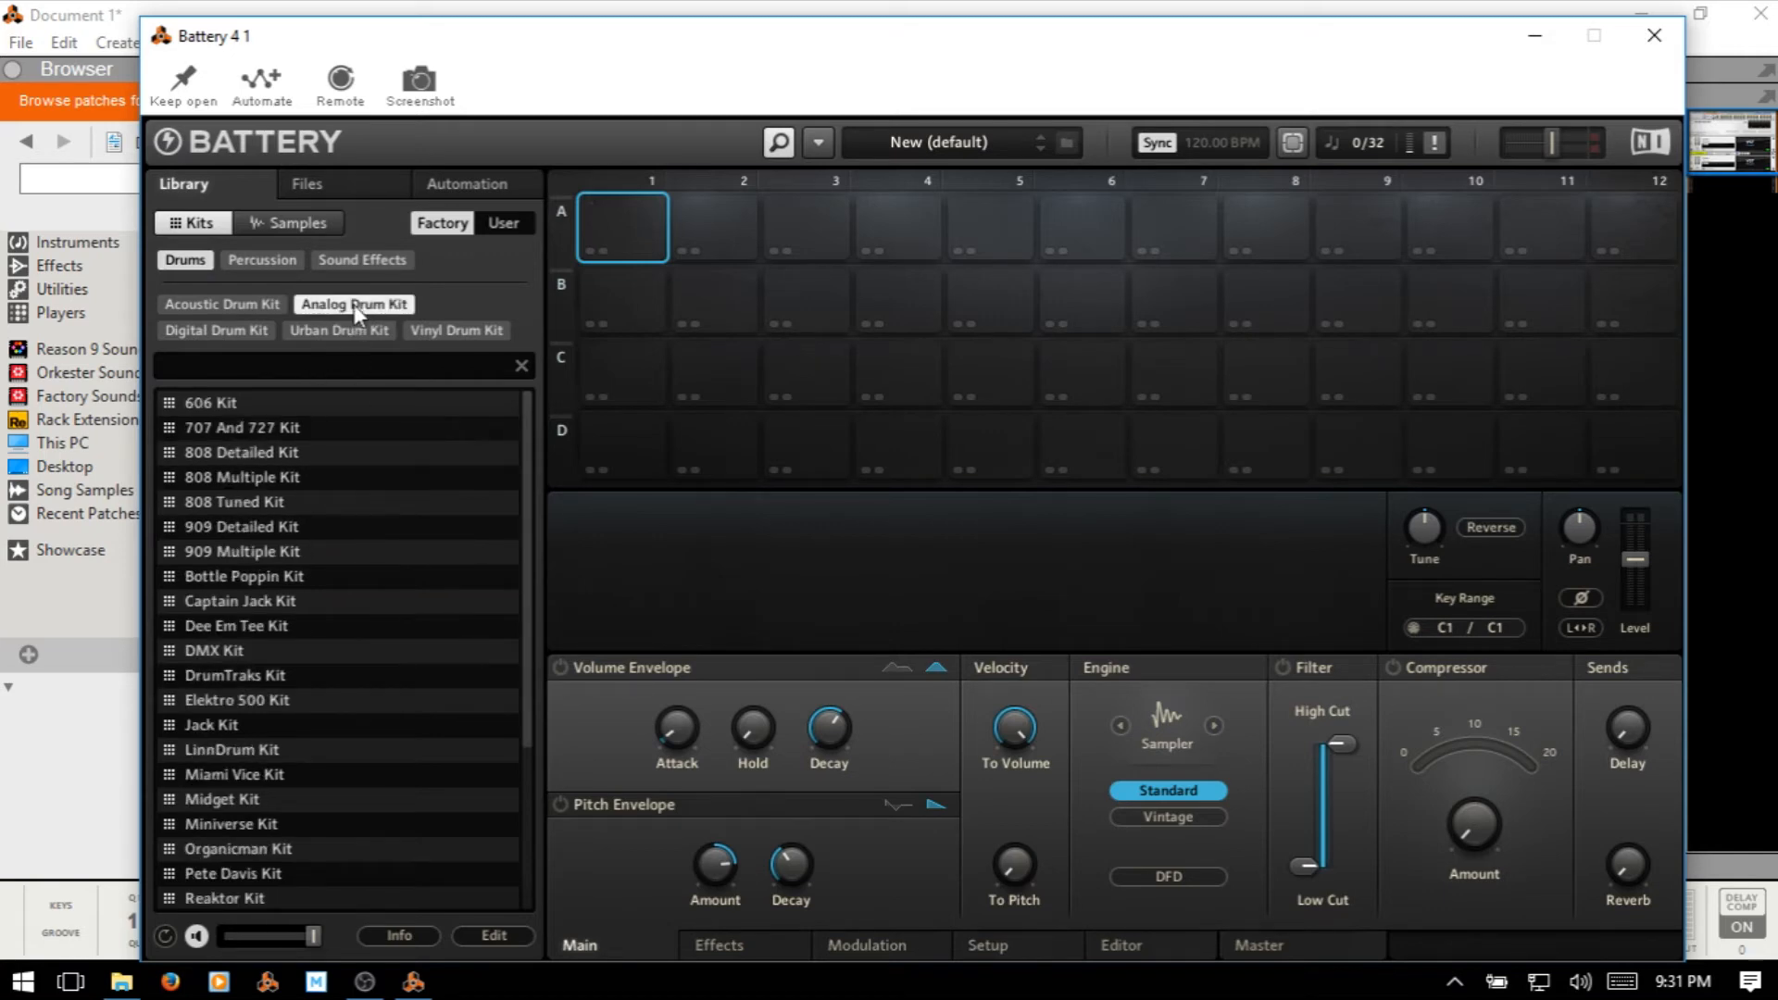
click(398, 304)
click(187, 261)
Switch Battery 4's library to samples, filter them by Drums, Snare and Roll, and clear all the filters
click(285, 224)
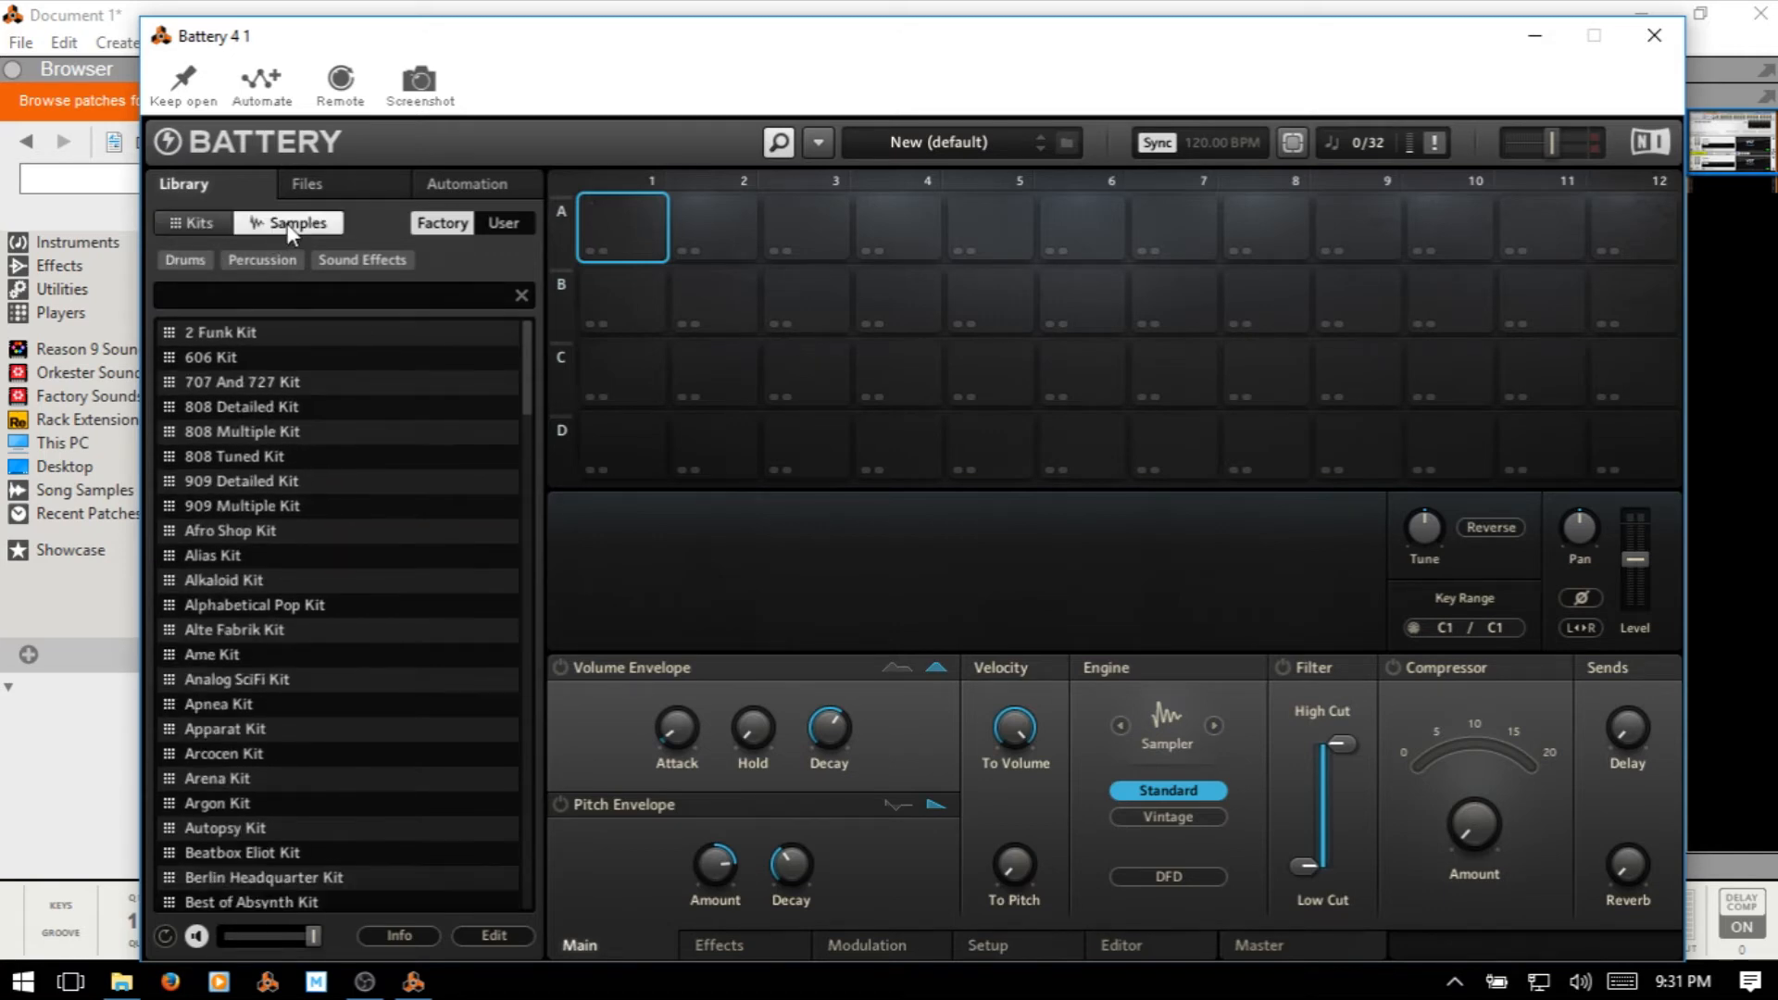
click(182, 257)
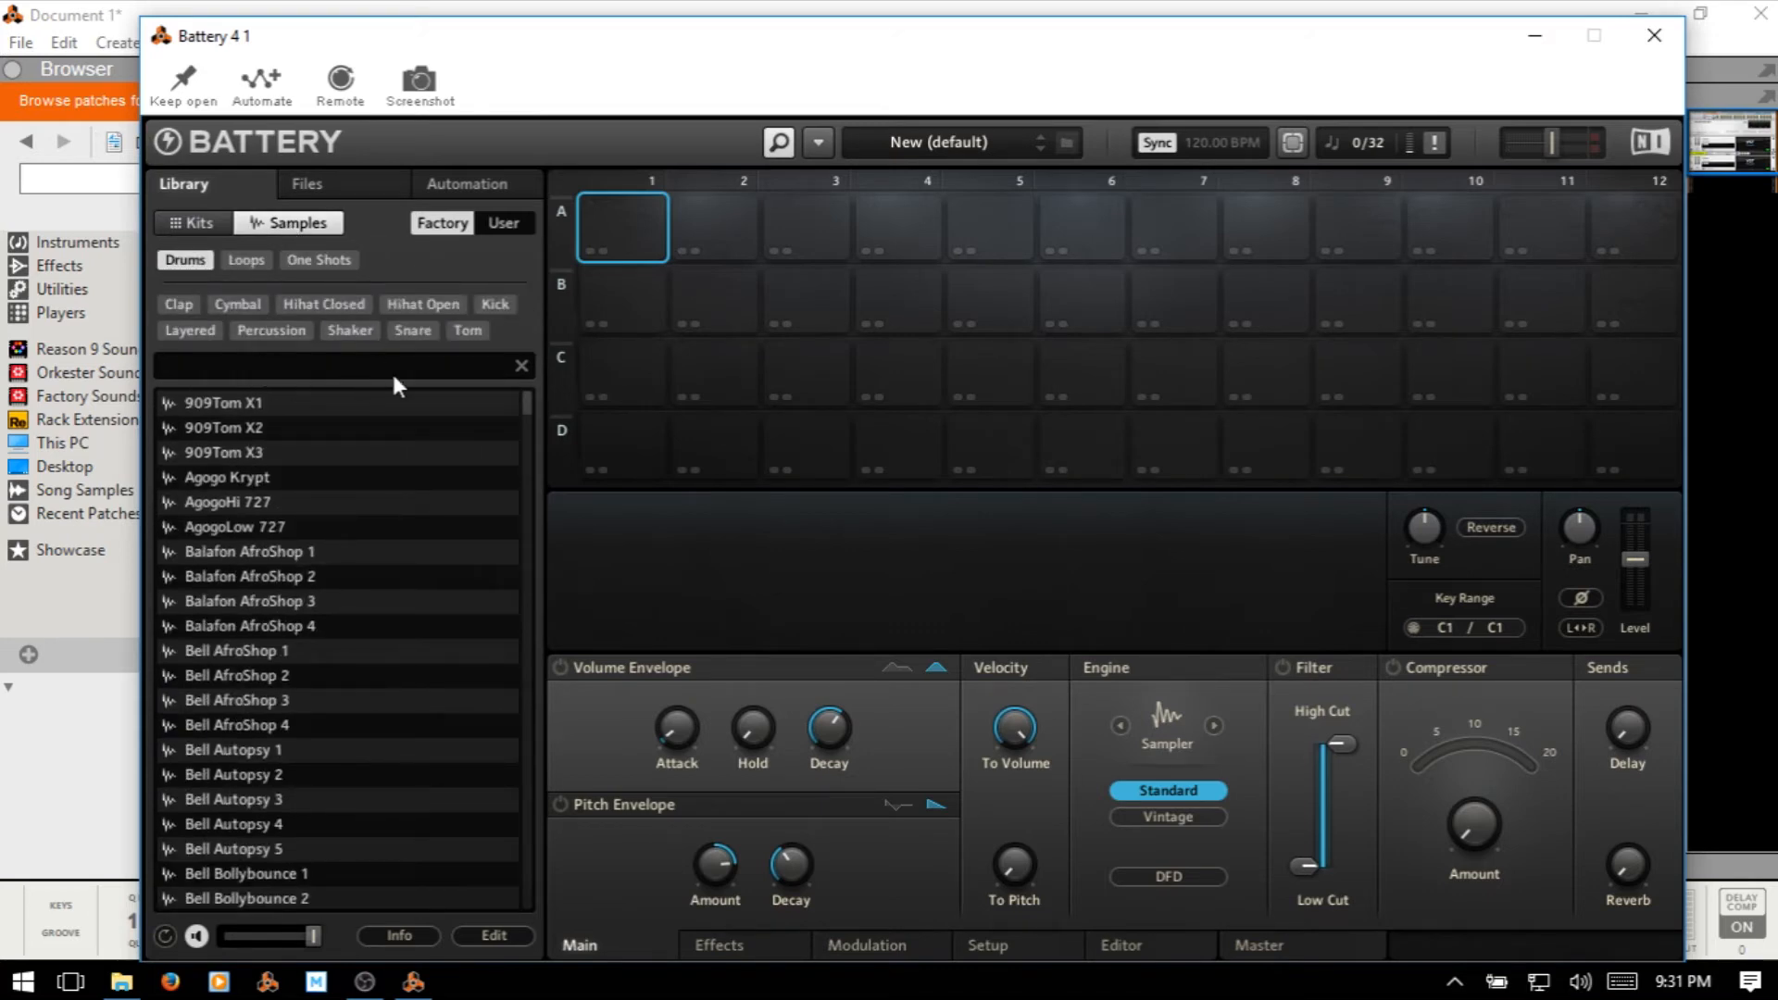
click(411, 331)
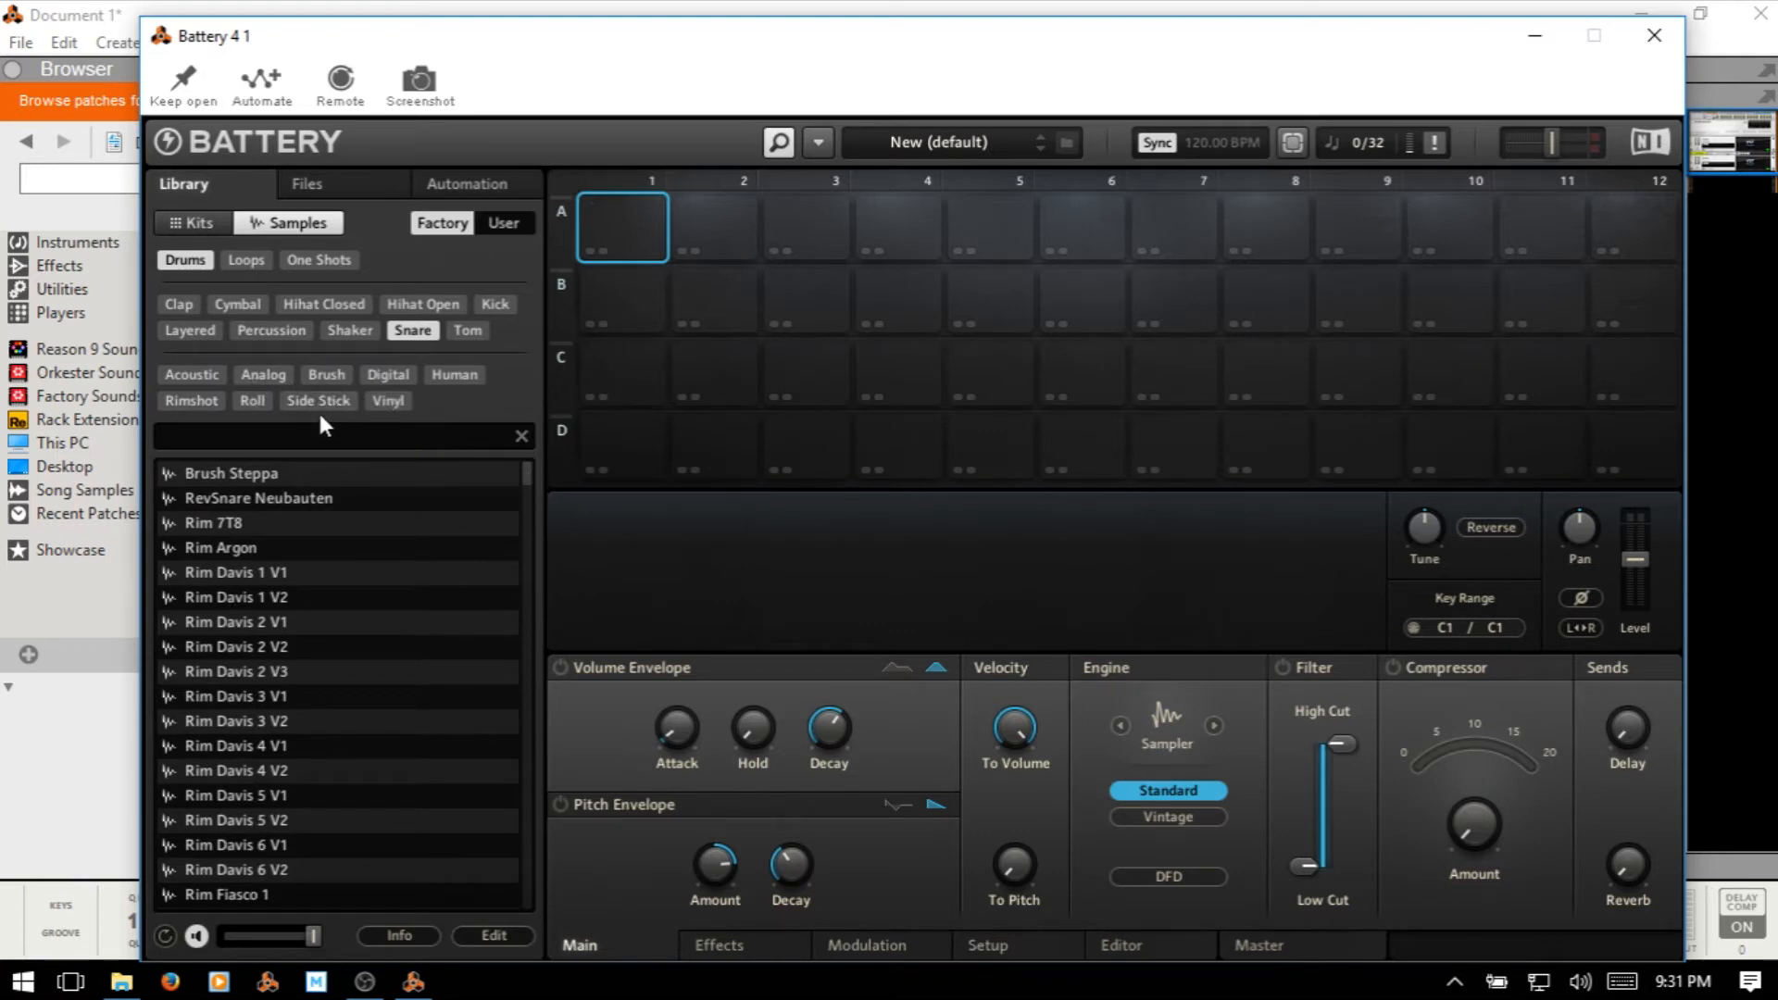
click(249, 398)
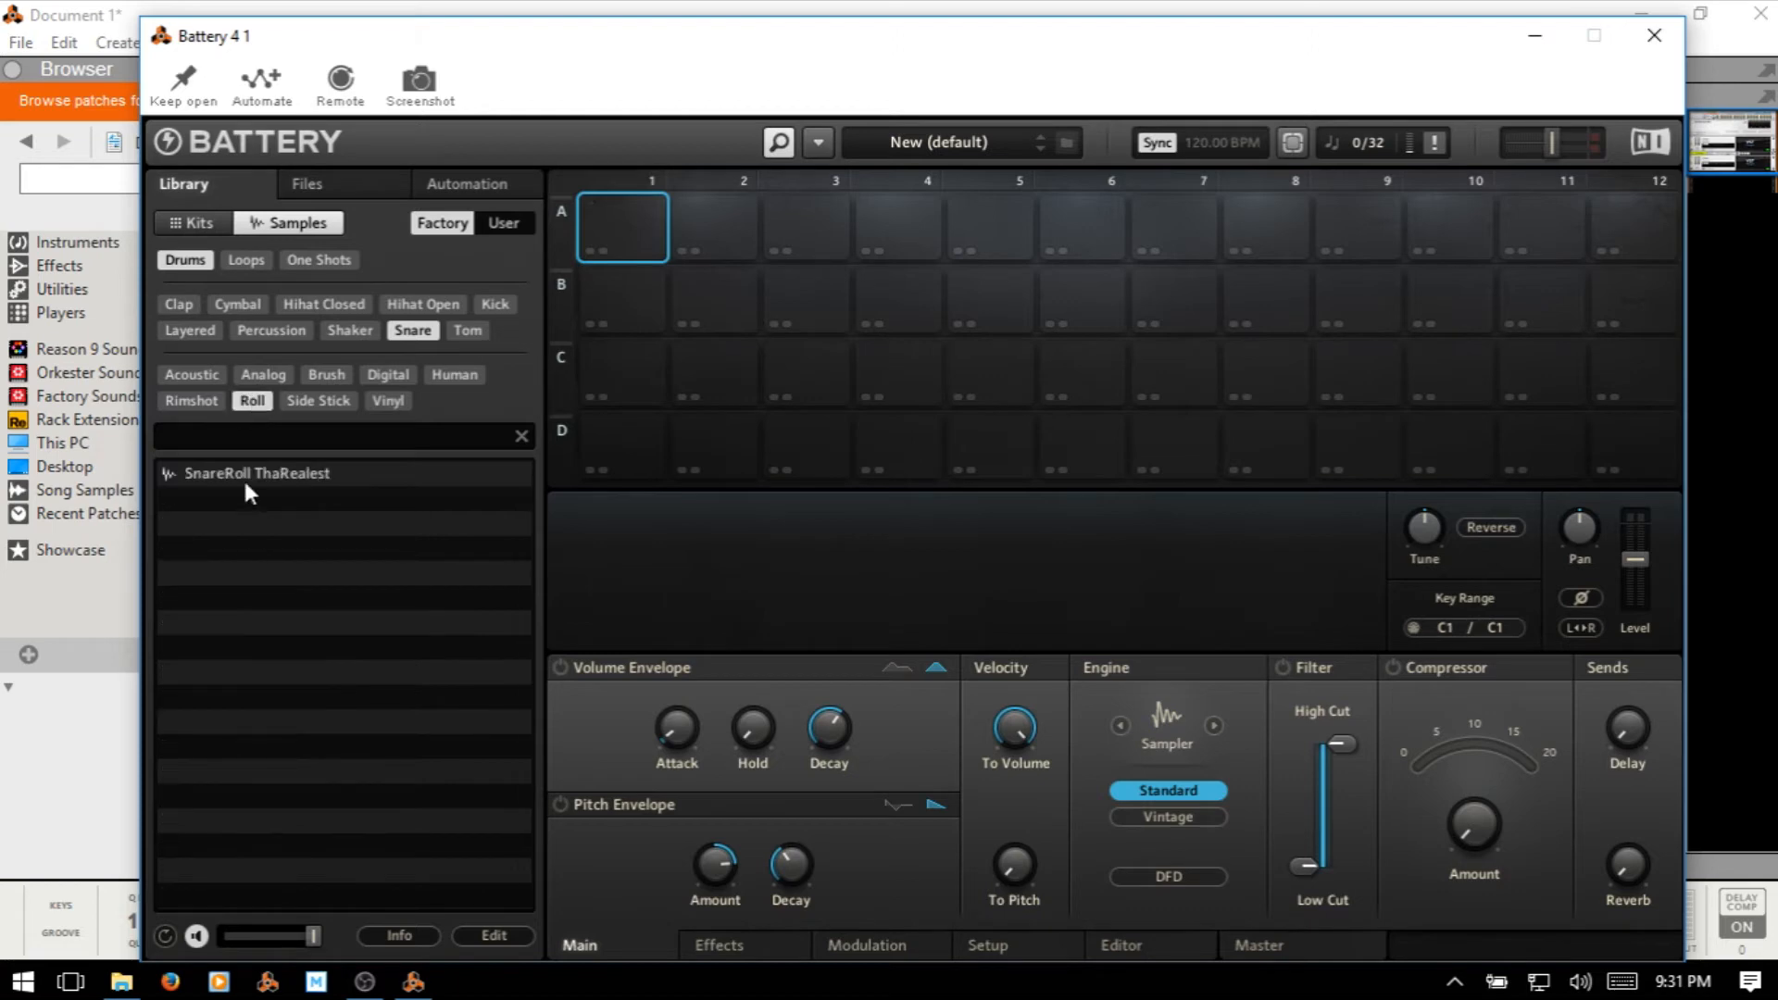
click(252, 406)
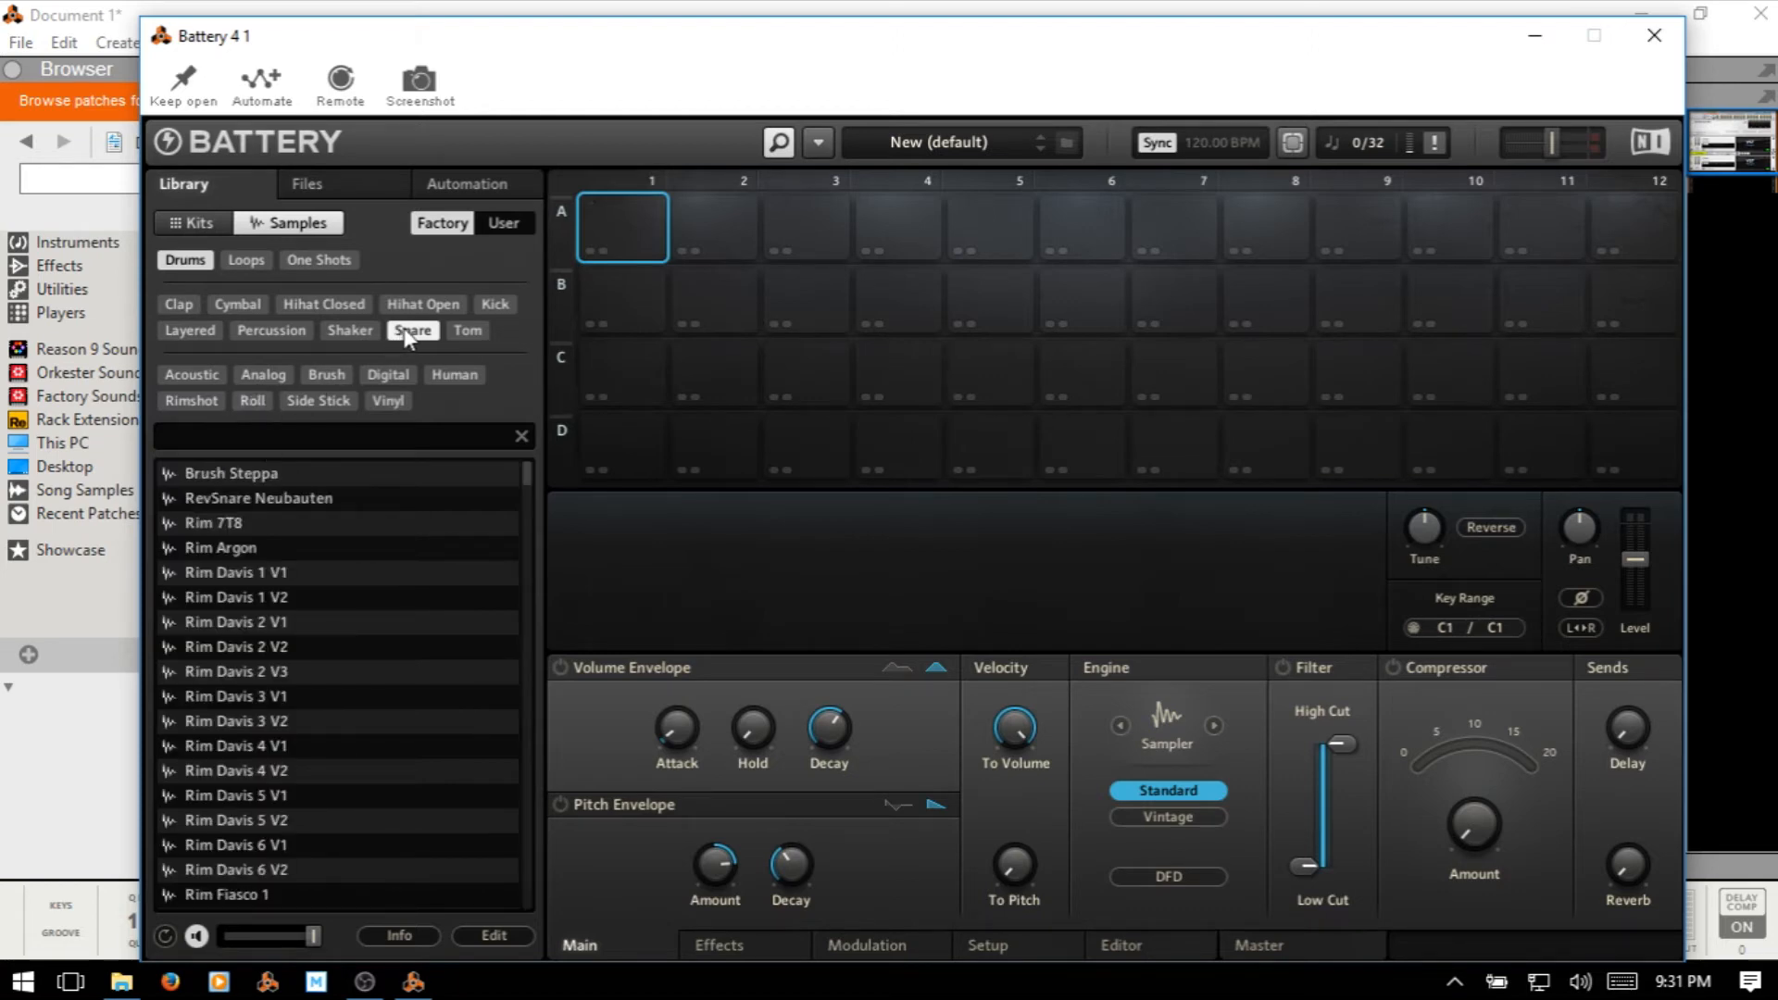
click(412, 330)
click(181, 263)
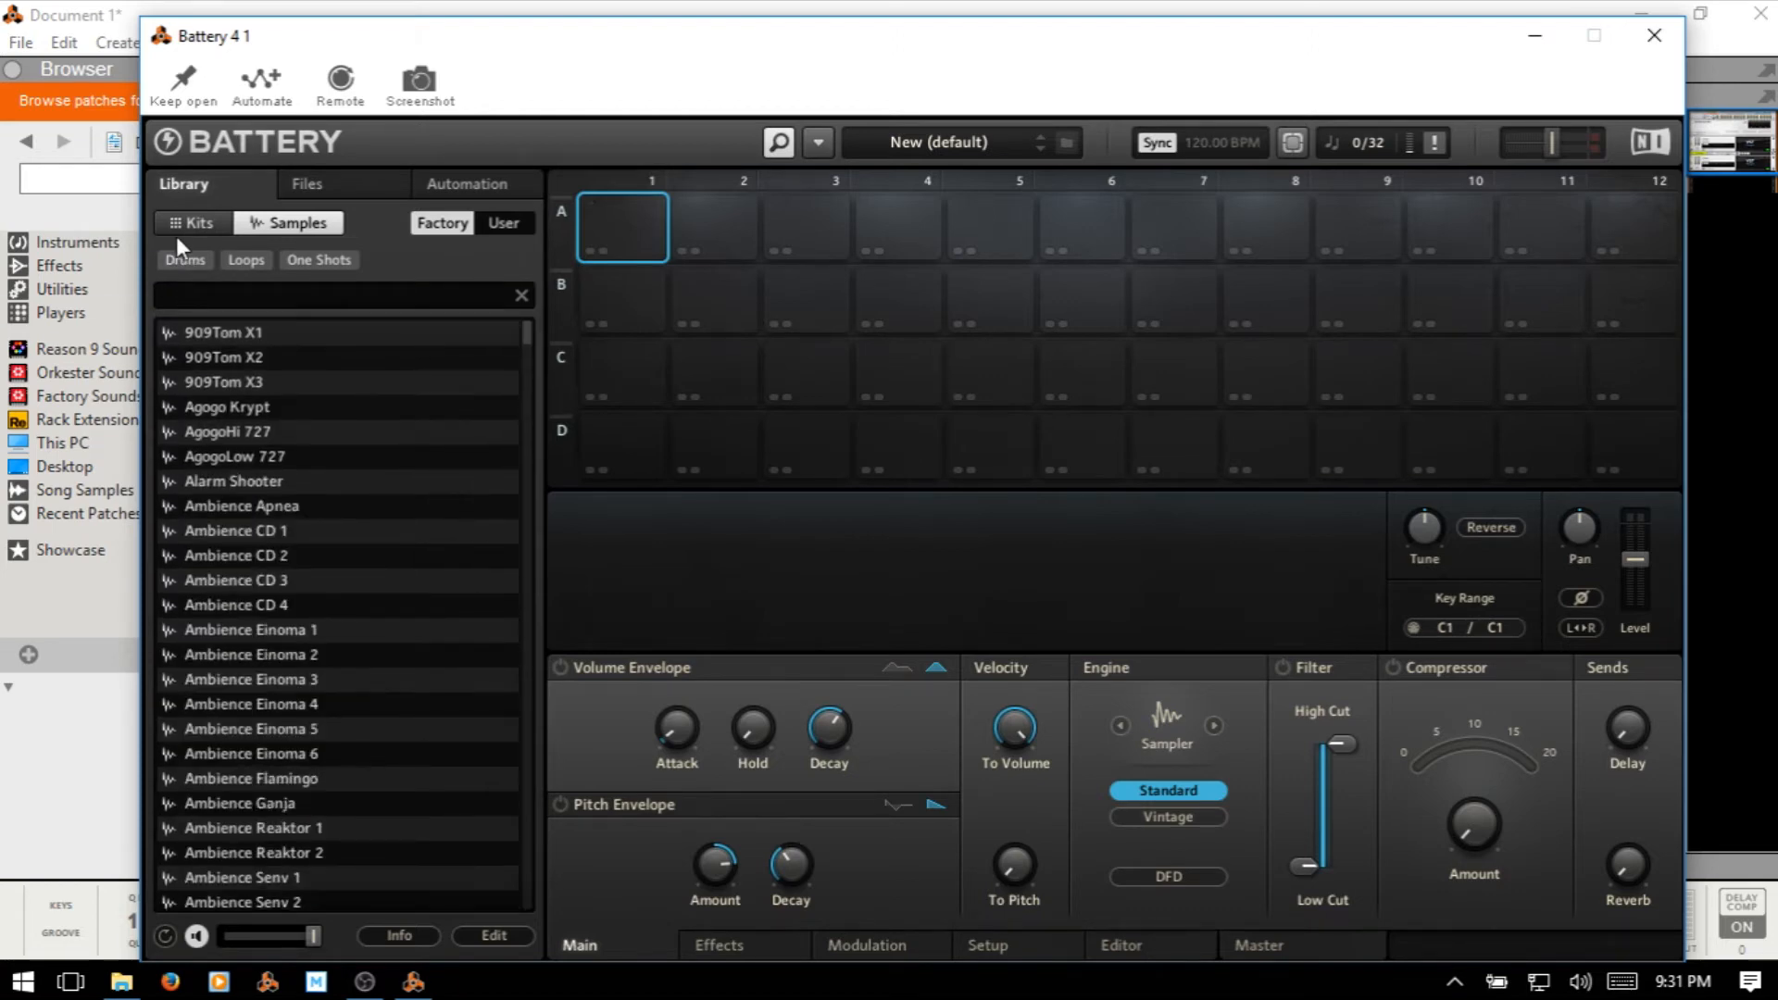
Return Battery 4's library to kits and close its plugin window
click(187, 224)
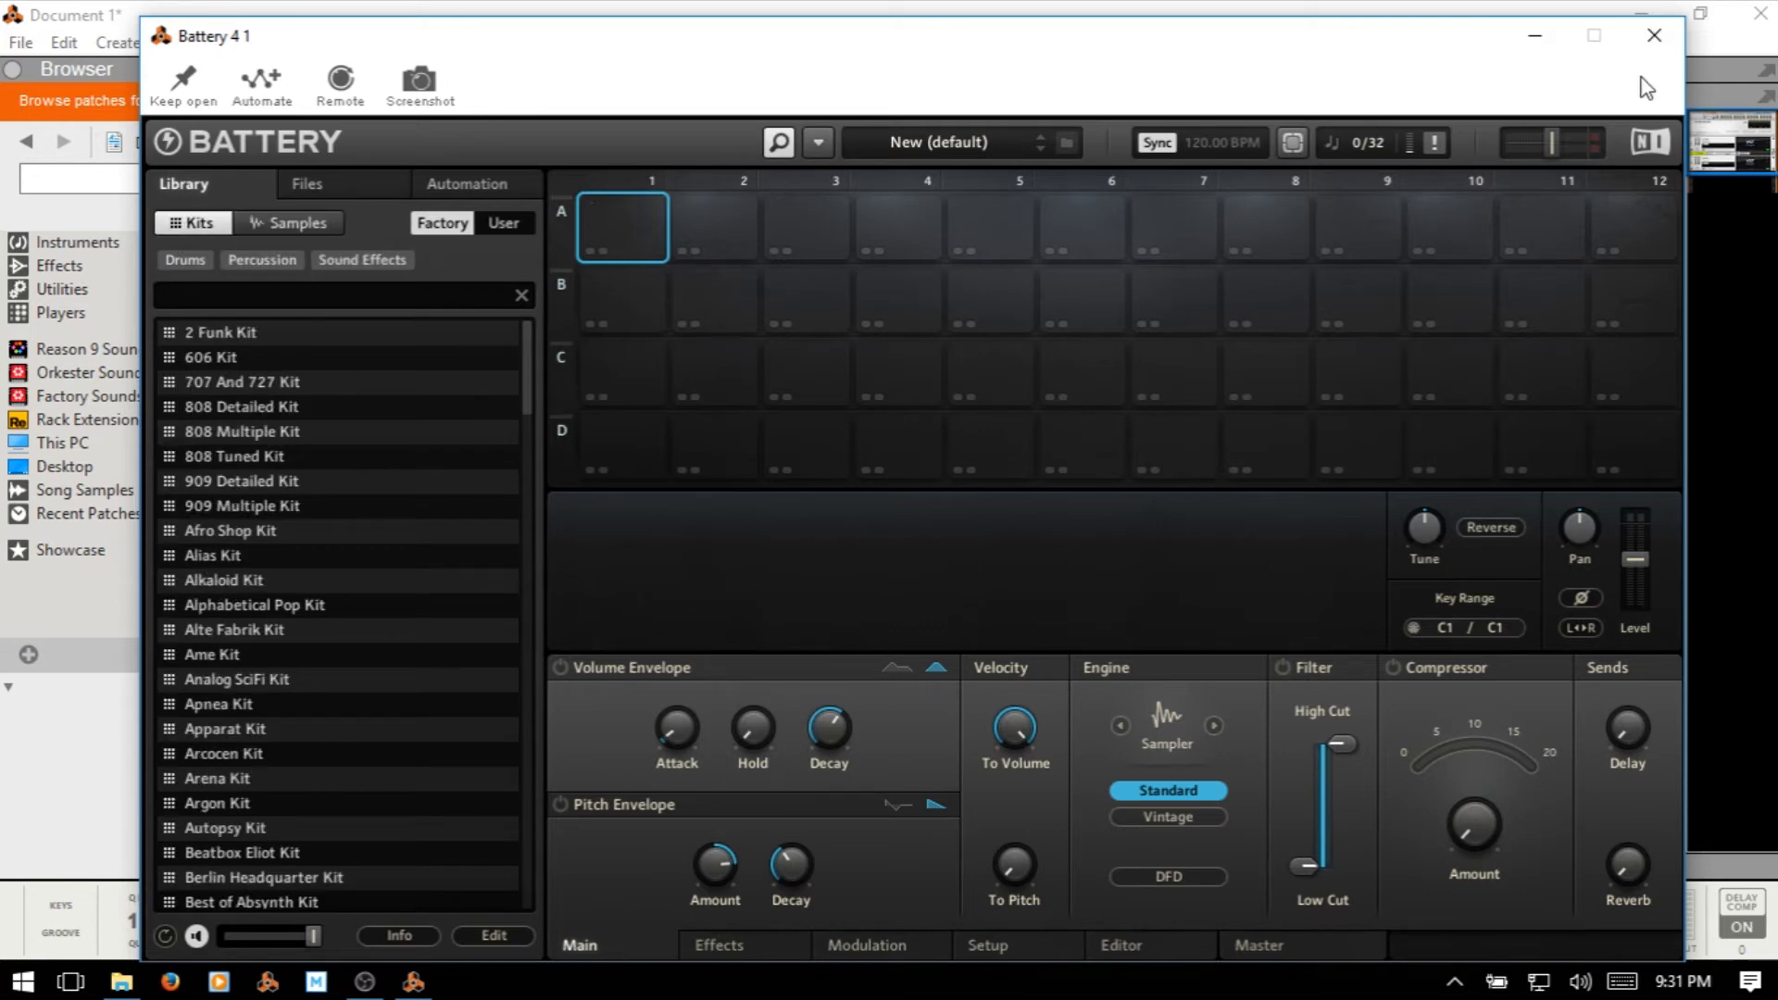
click(1655, 35)
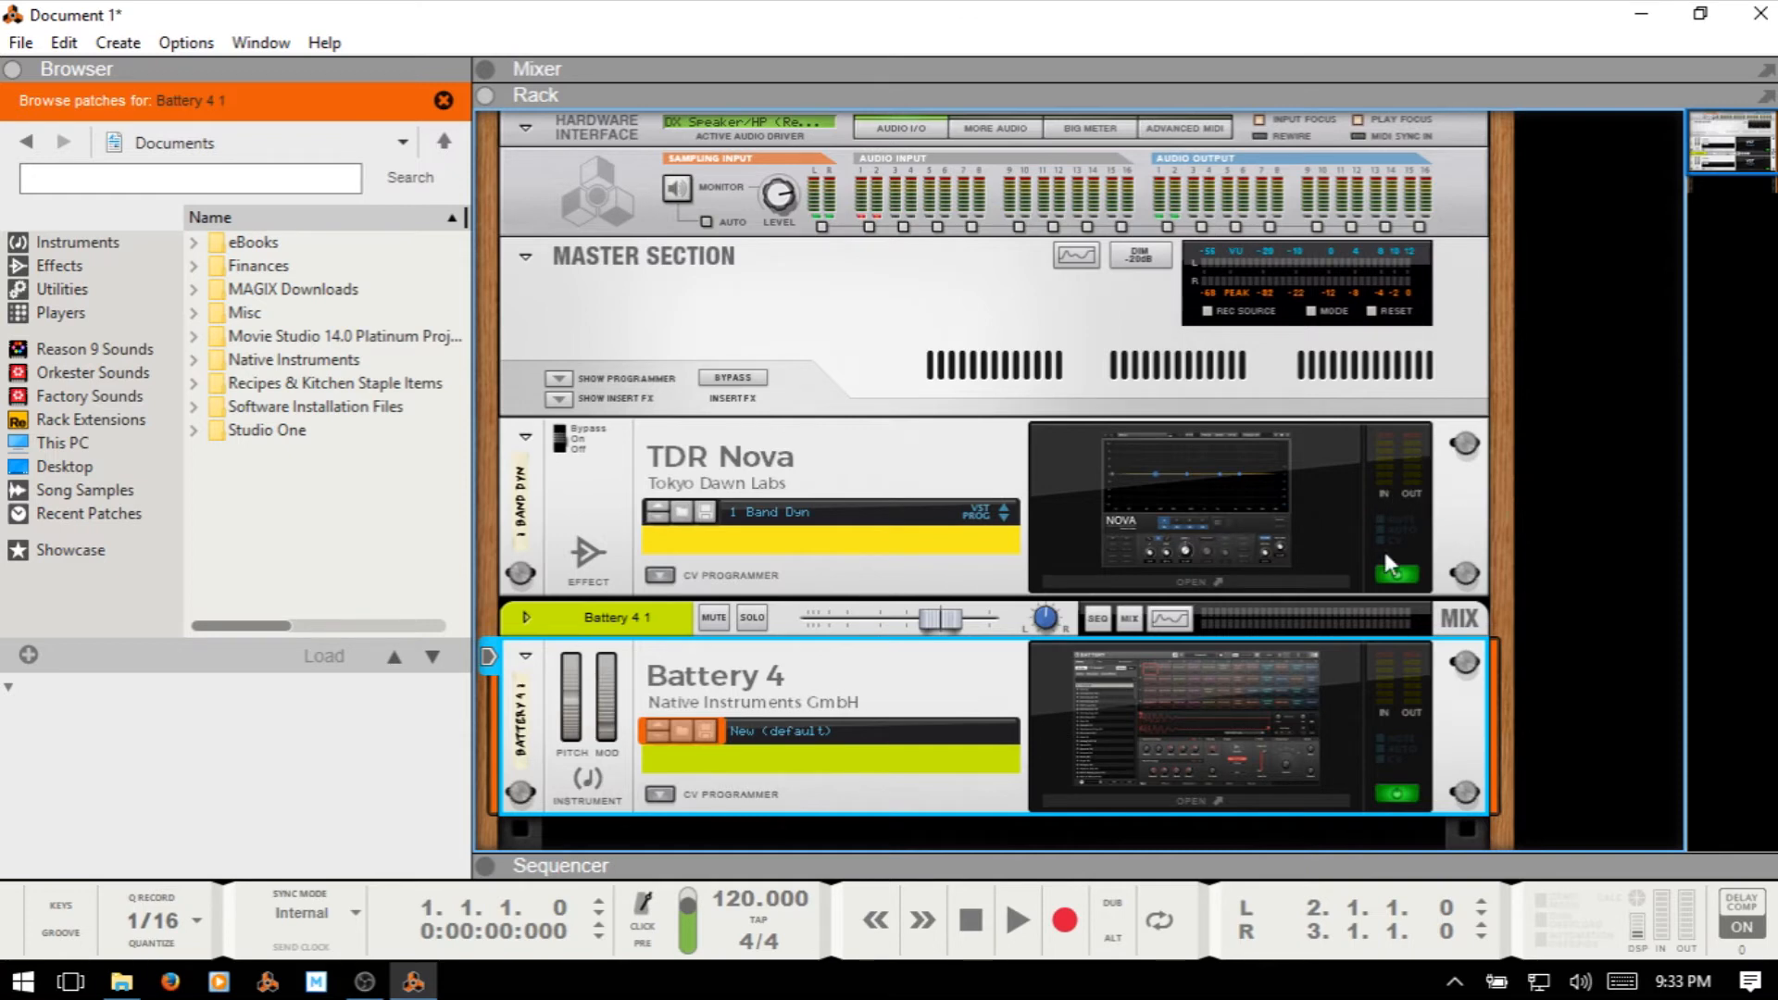
Delete the TDR Nova device from the rack
click(927, 461)
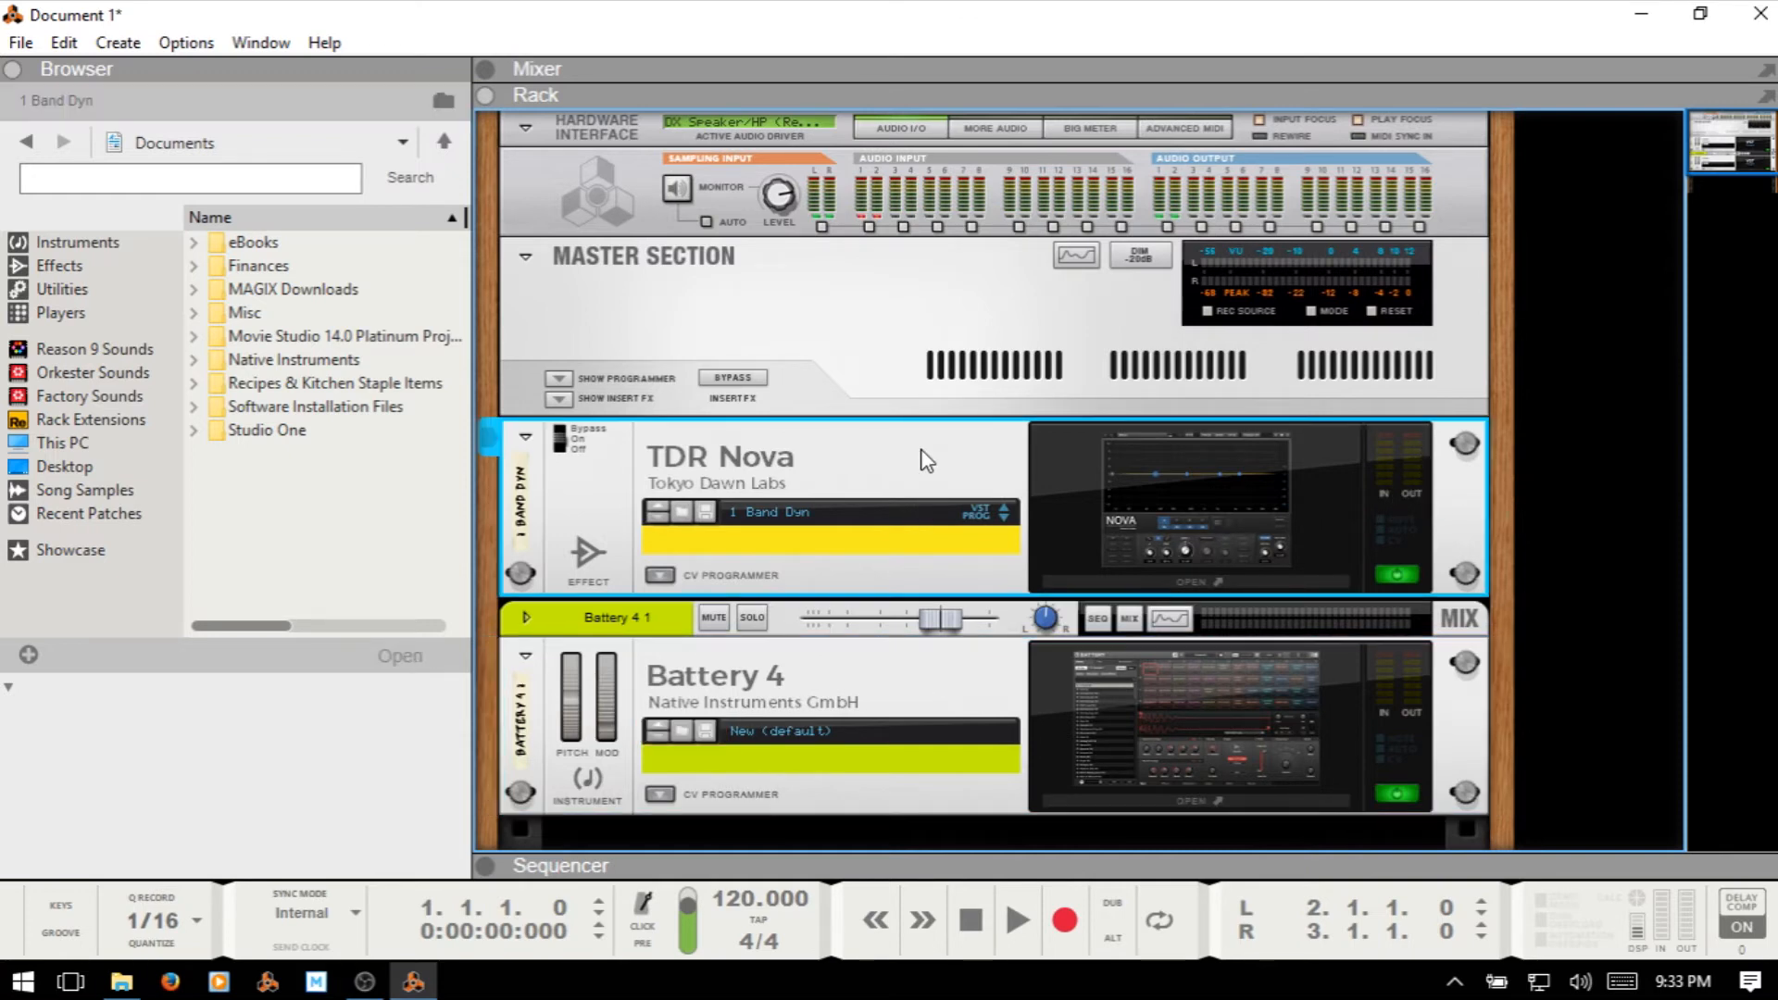
key(Delete)
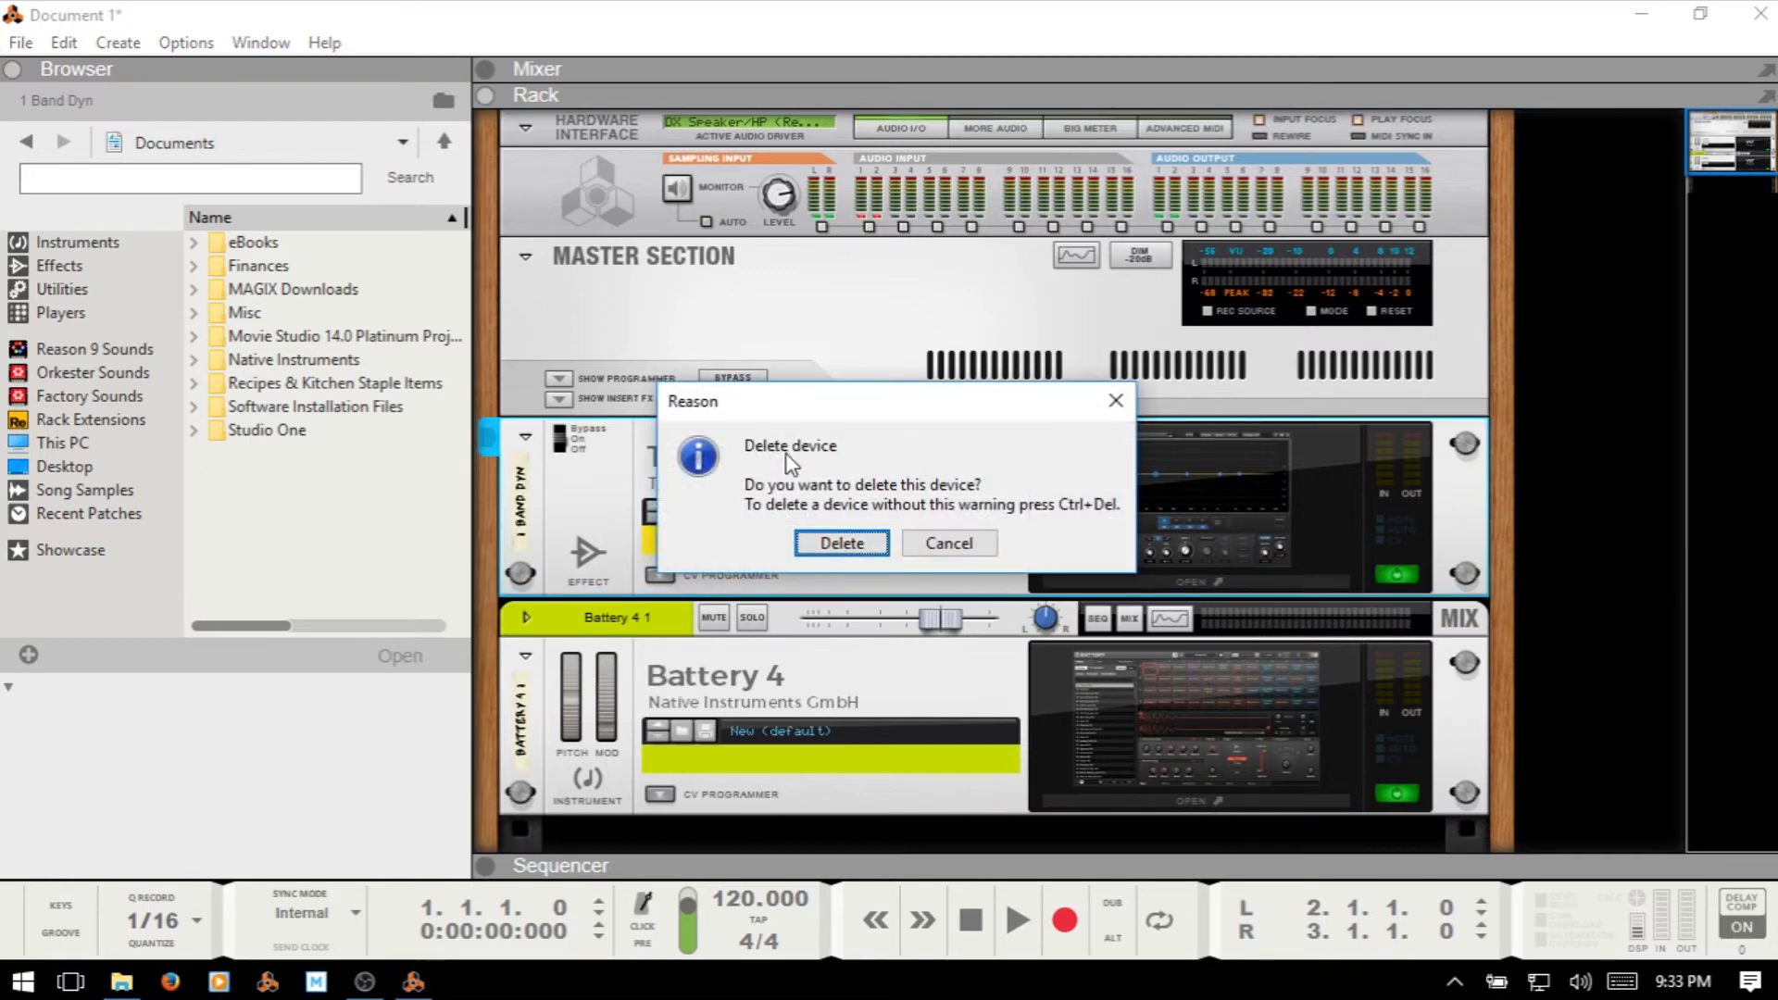
click(838, 540)
Add TDR Nova from the effects directly below Battery 4 and check the cabling on the rack's rear
click(42, 268)
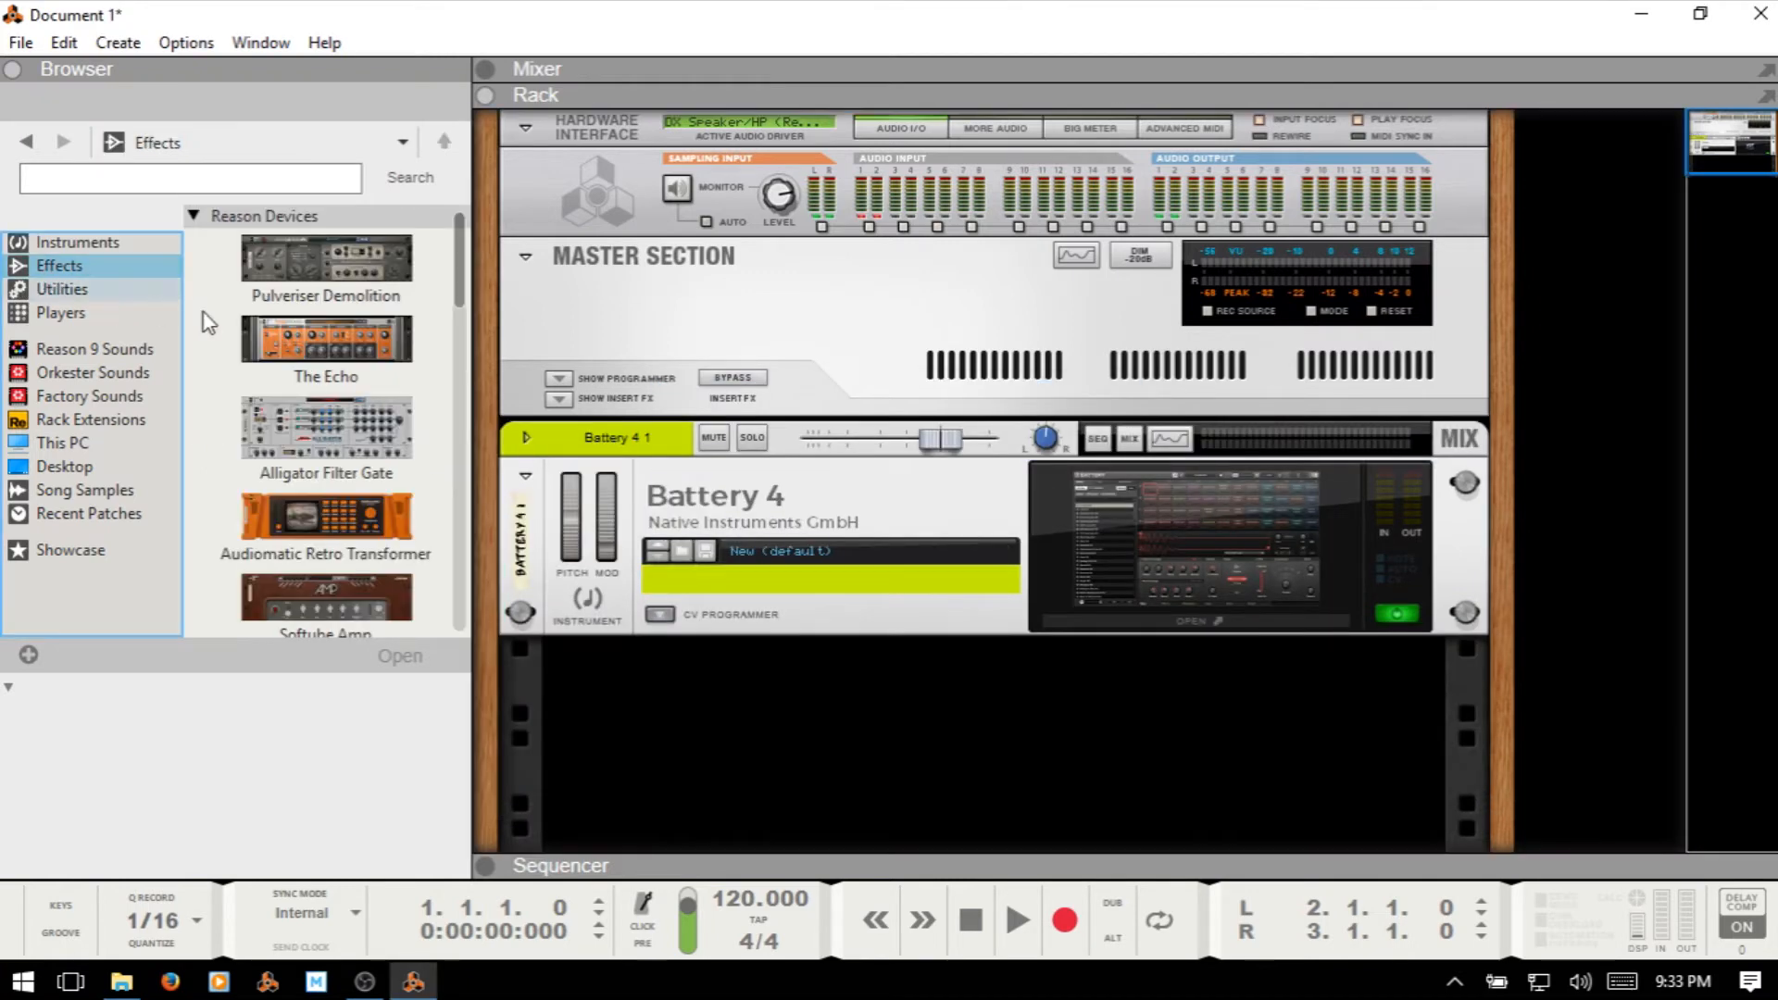
drag(464, 256, 463, 593)
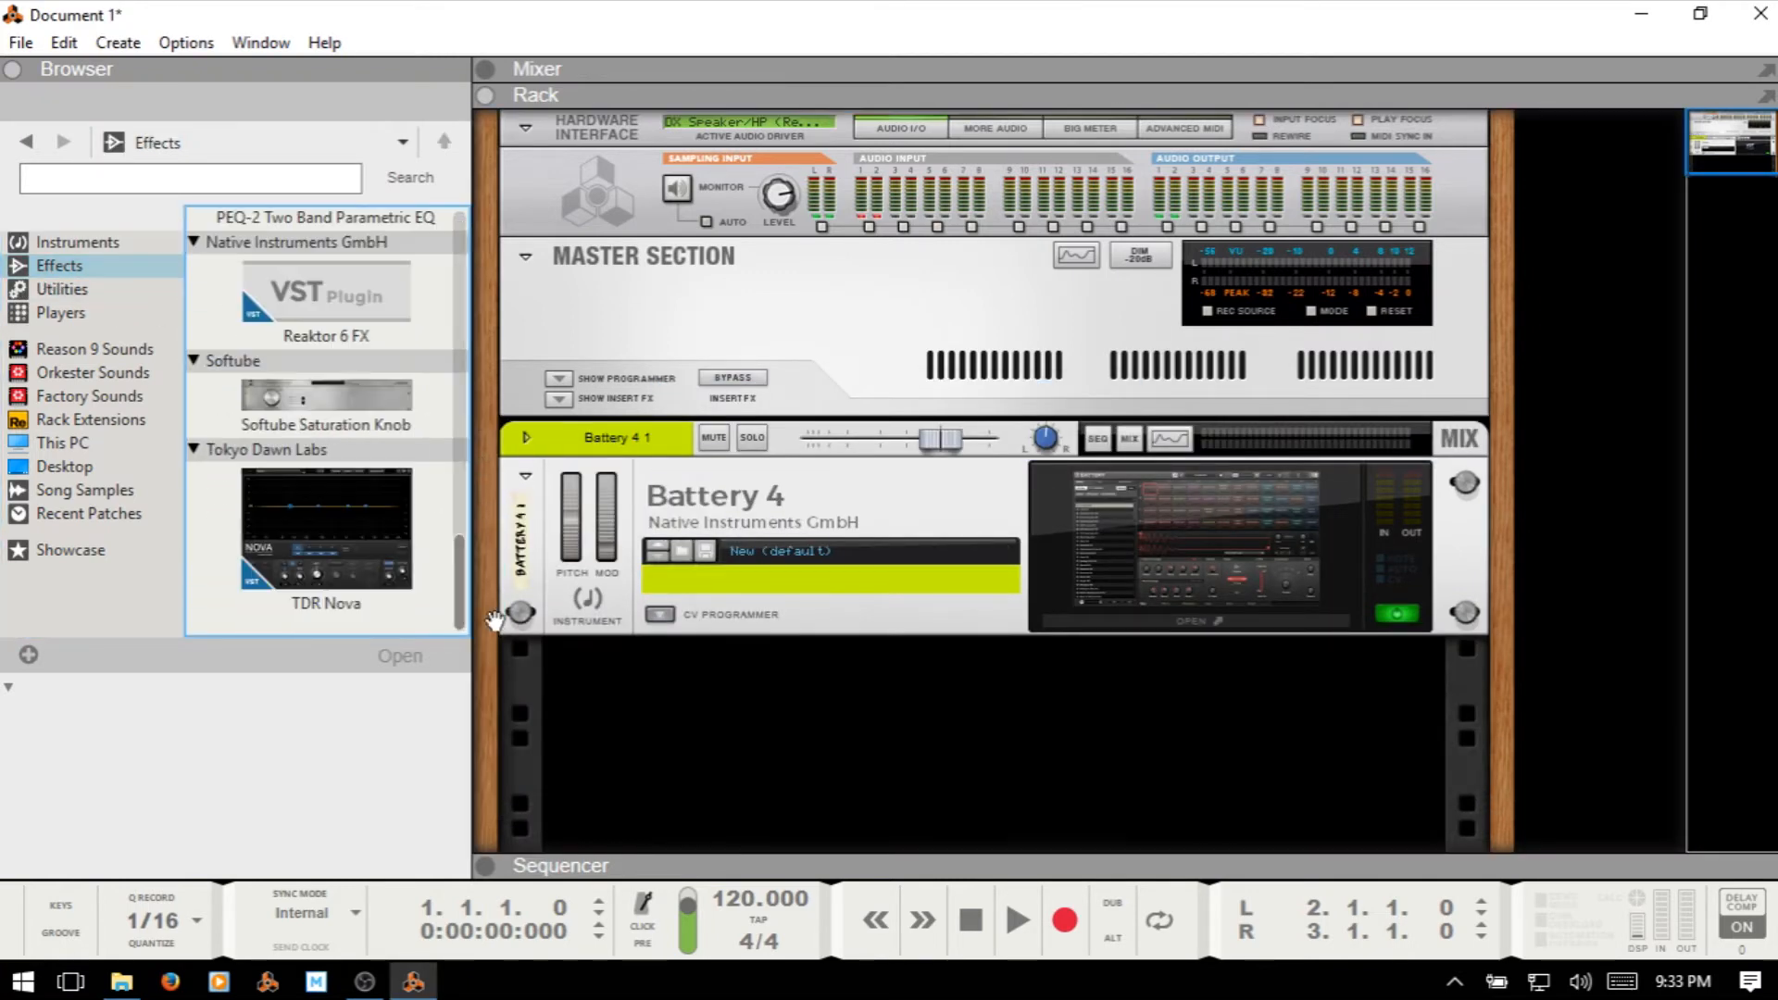
drag(296, 510, 808, 712)
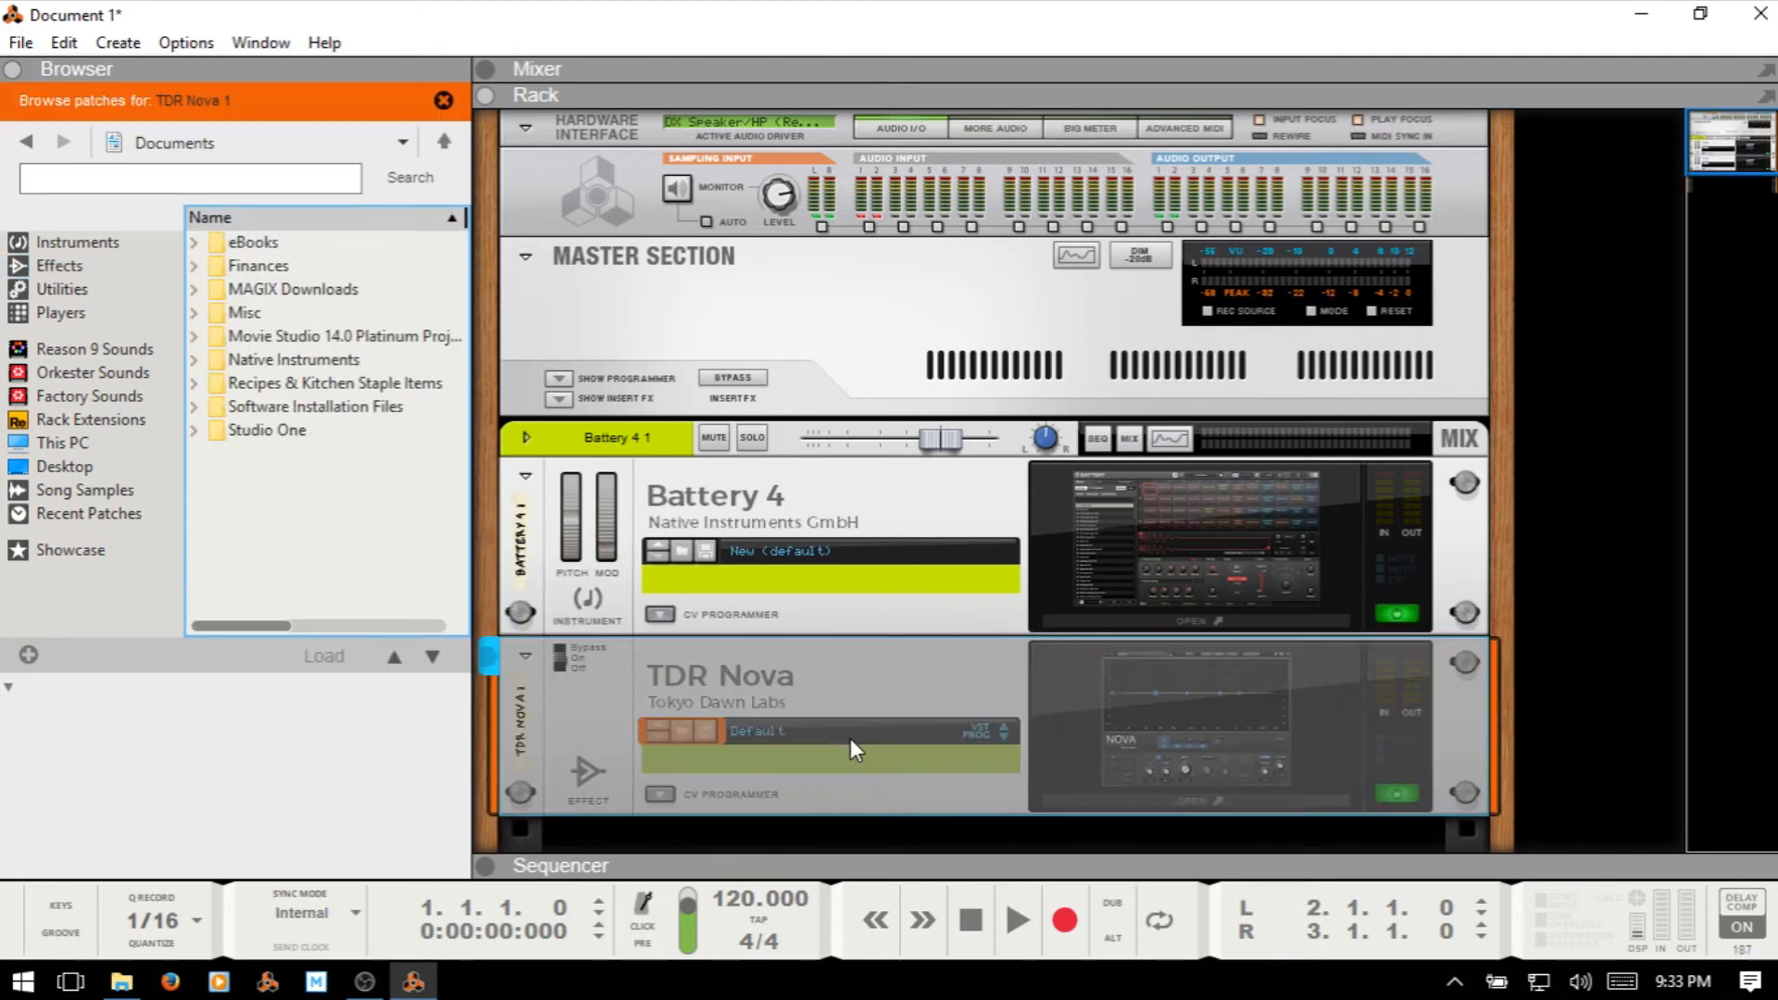
key(Tab)
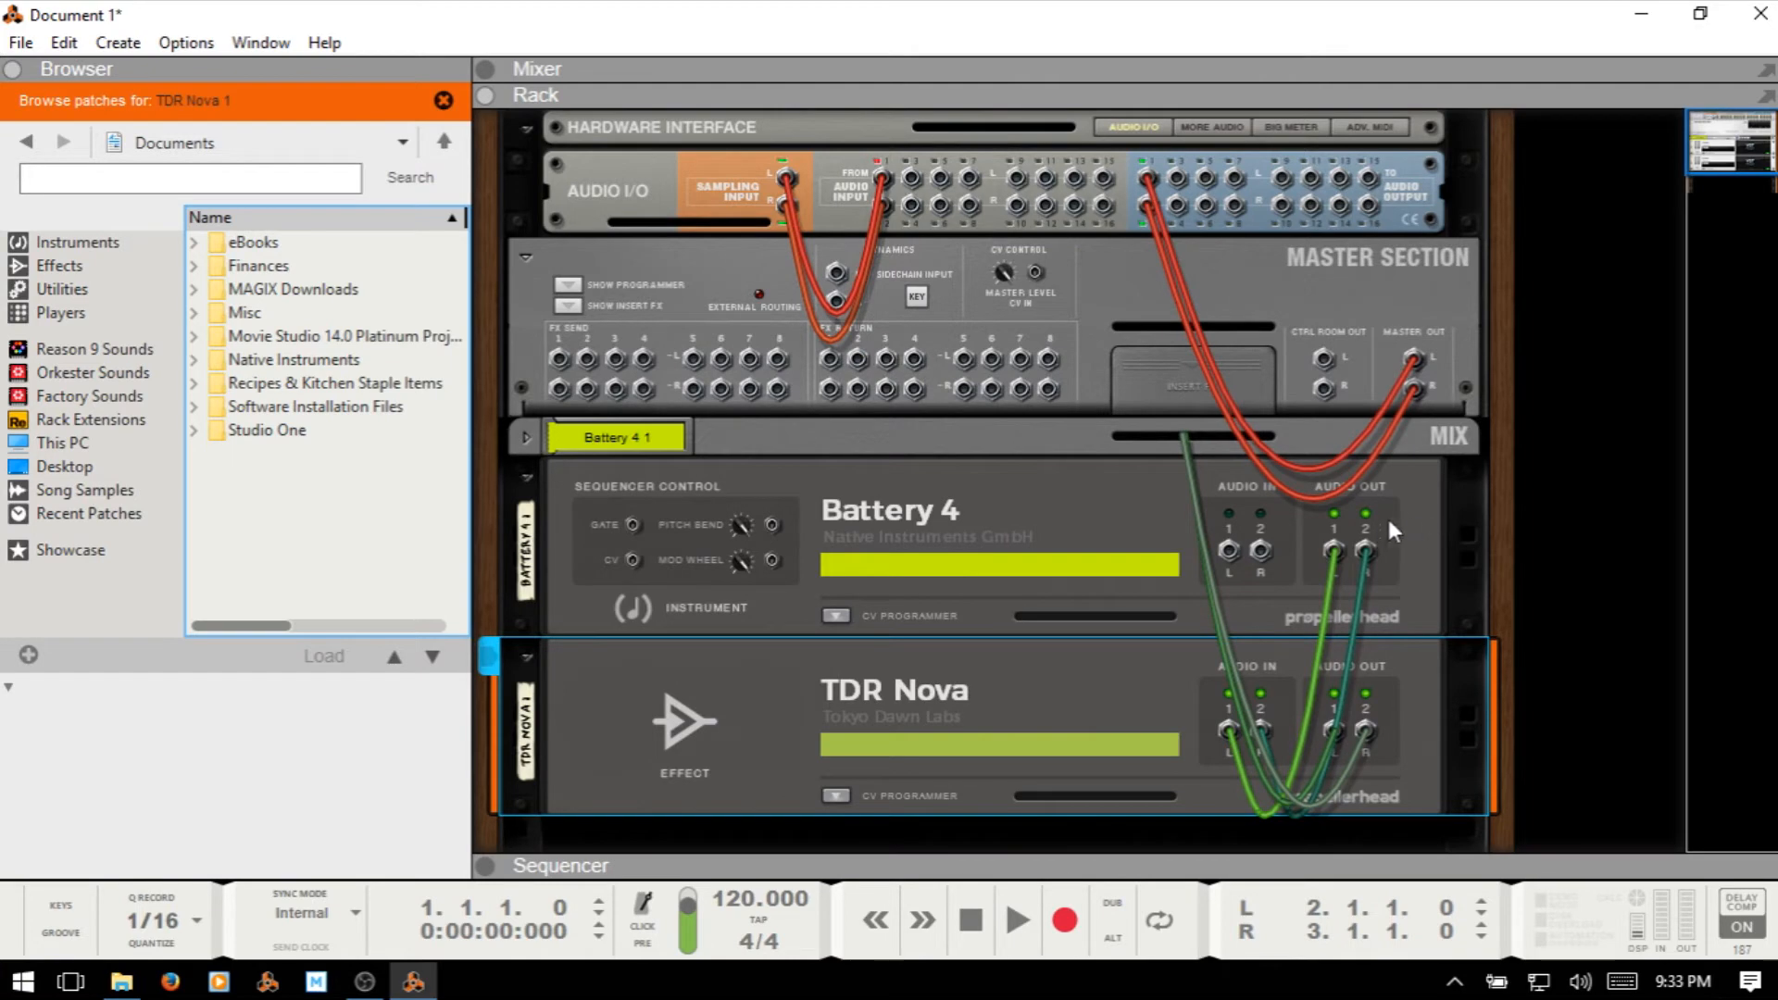
key(Tab)
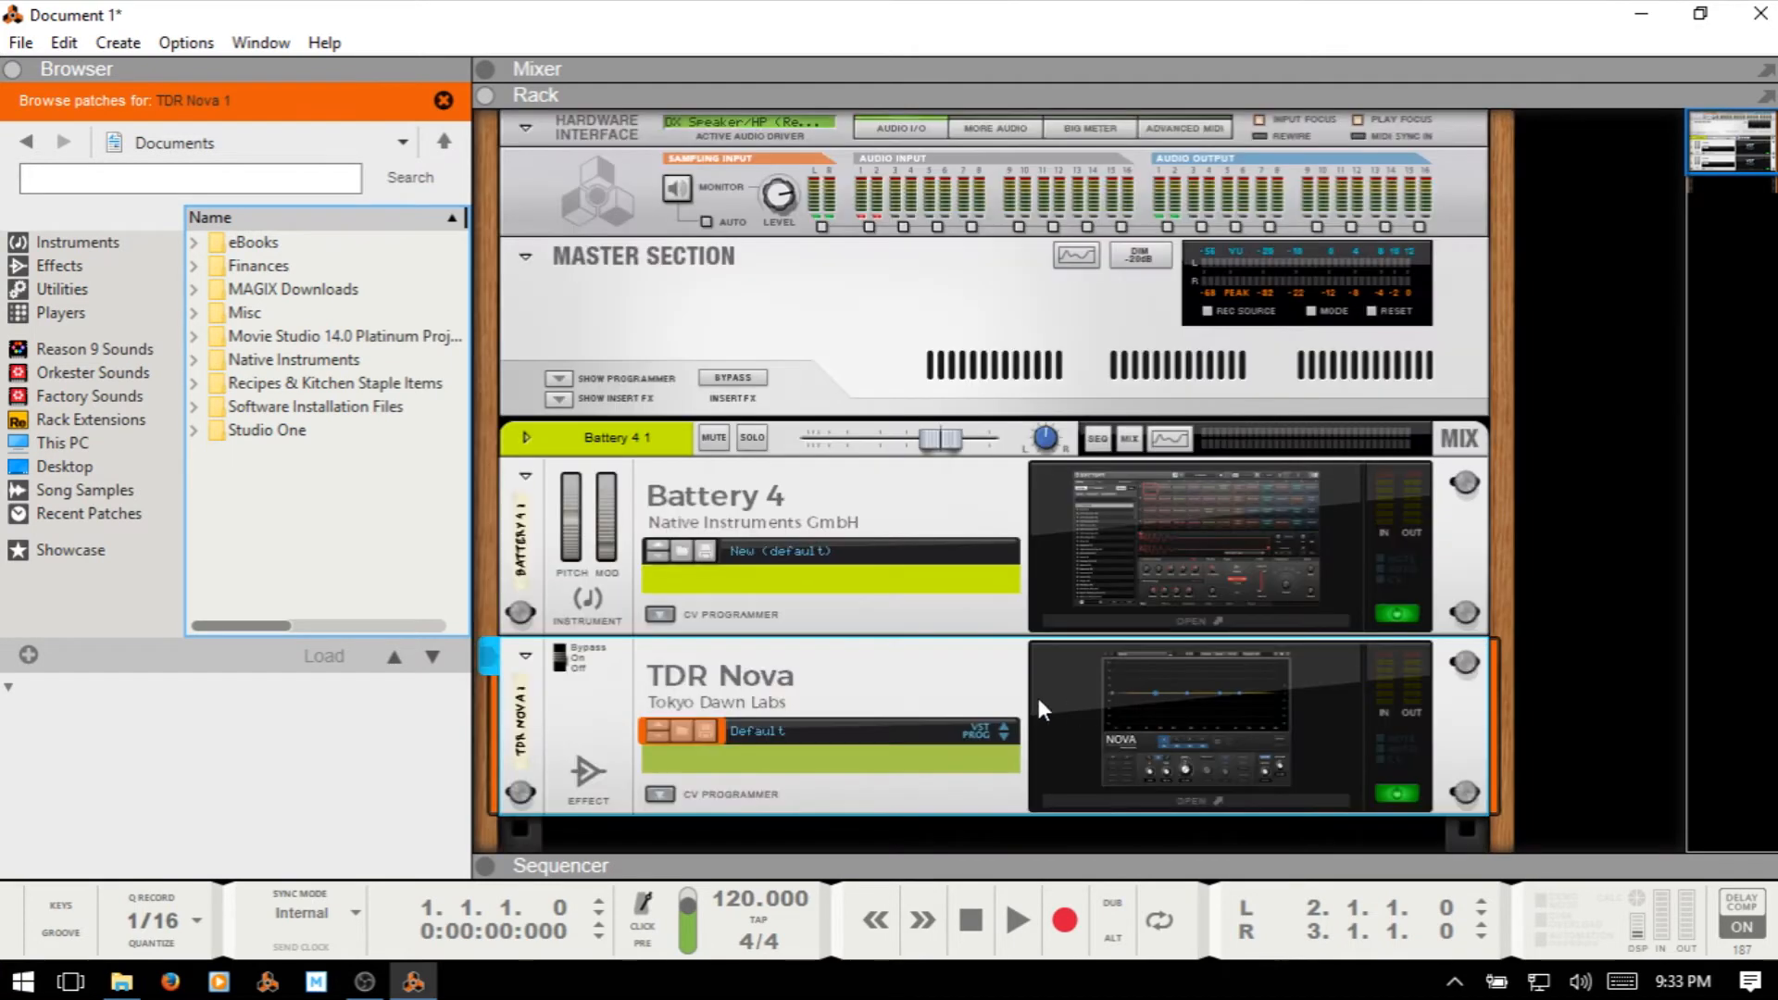
Load the factory Alias Kit in Battery 4's plugin window and close the window
click(1202, 524)
double_click(1198, 498)
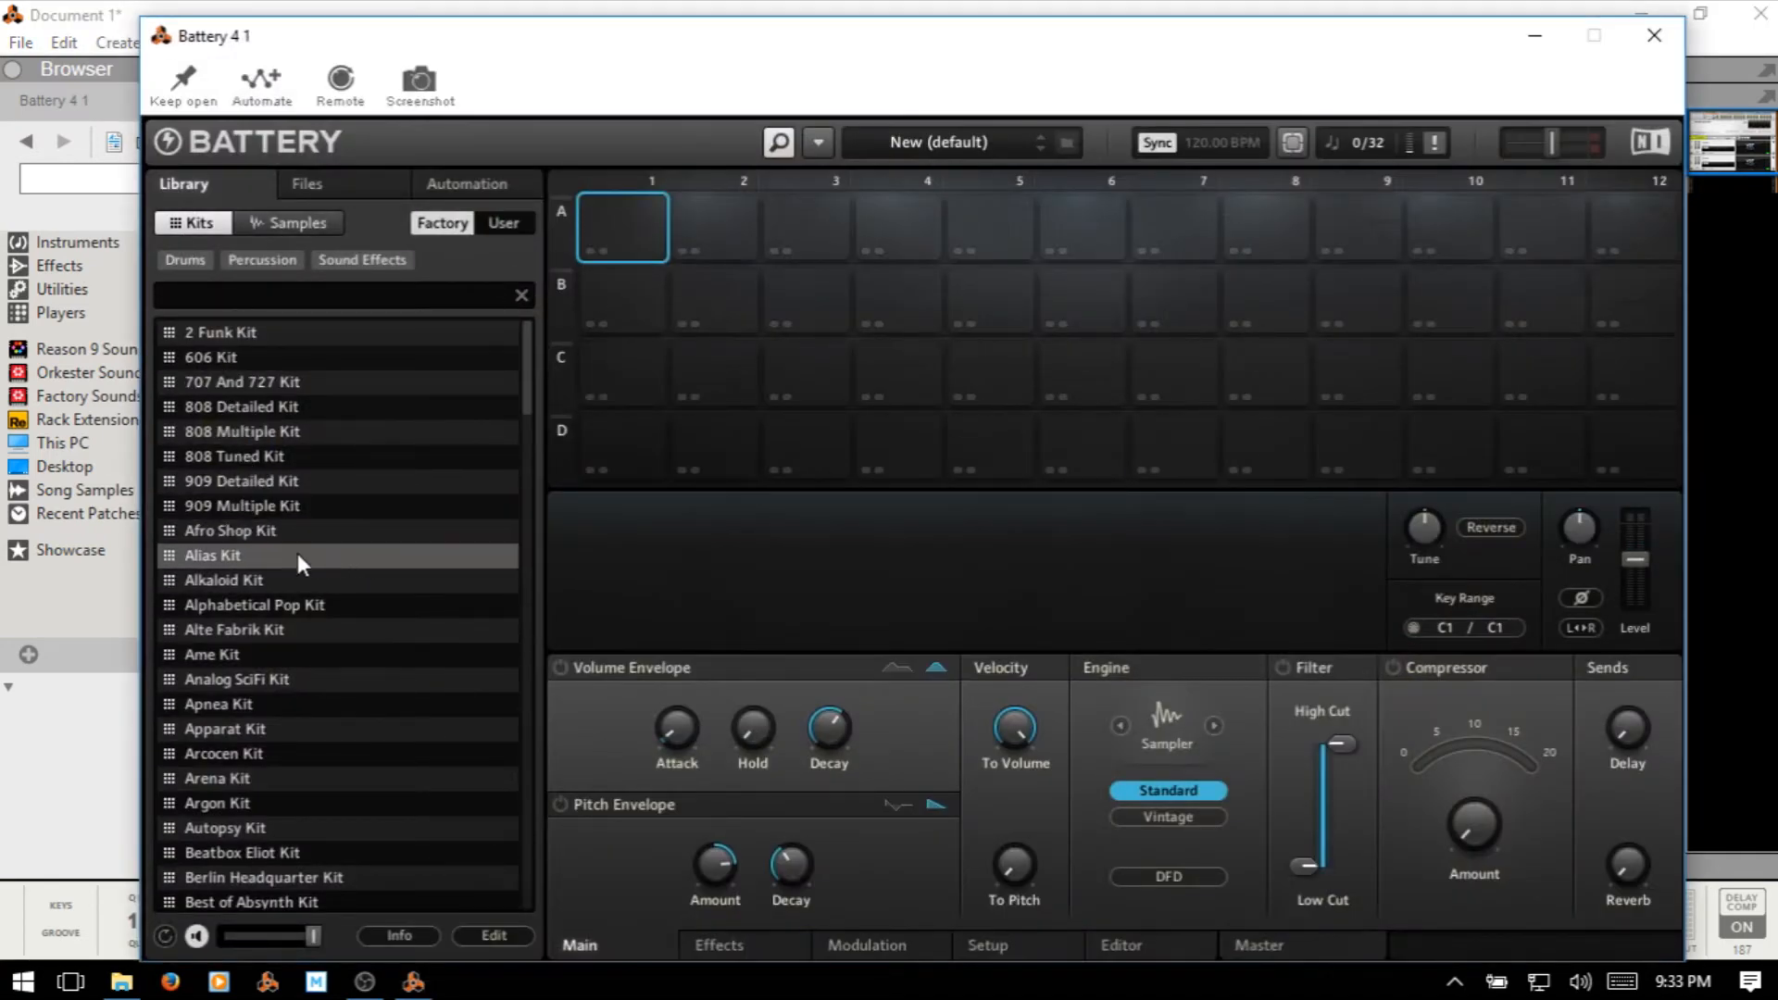
double_click(222, 559)
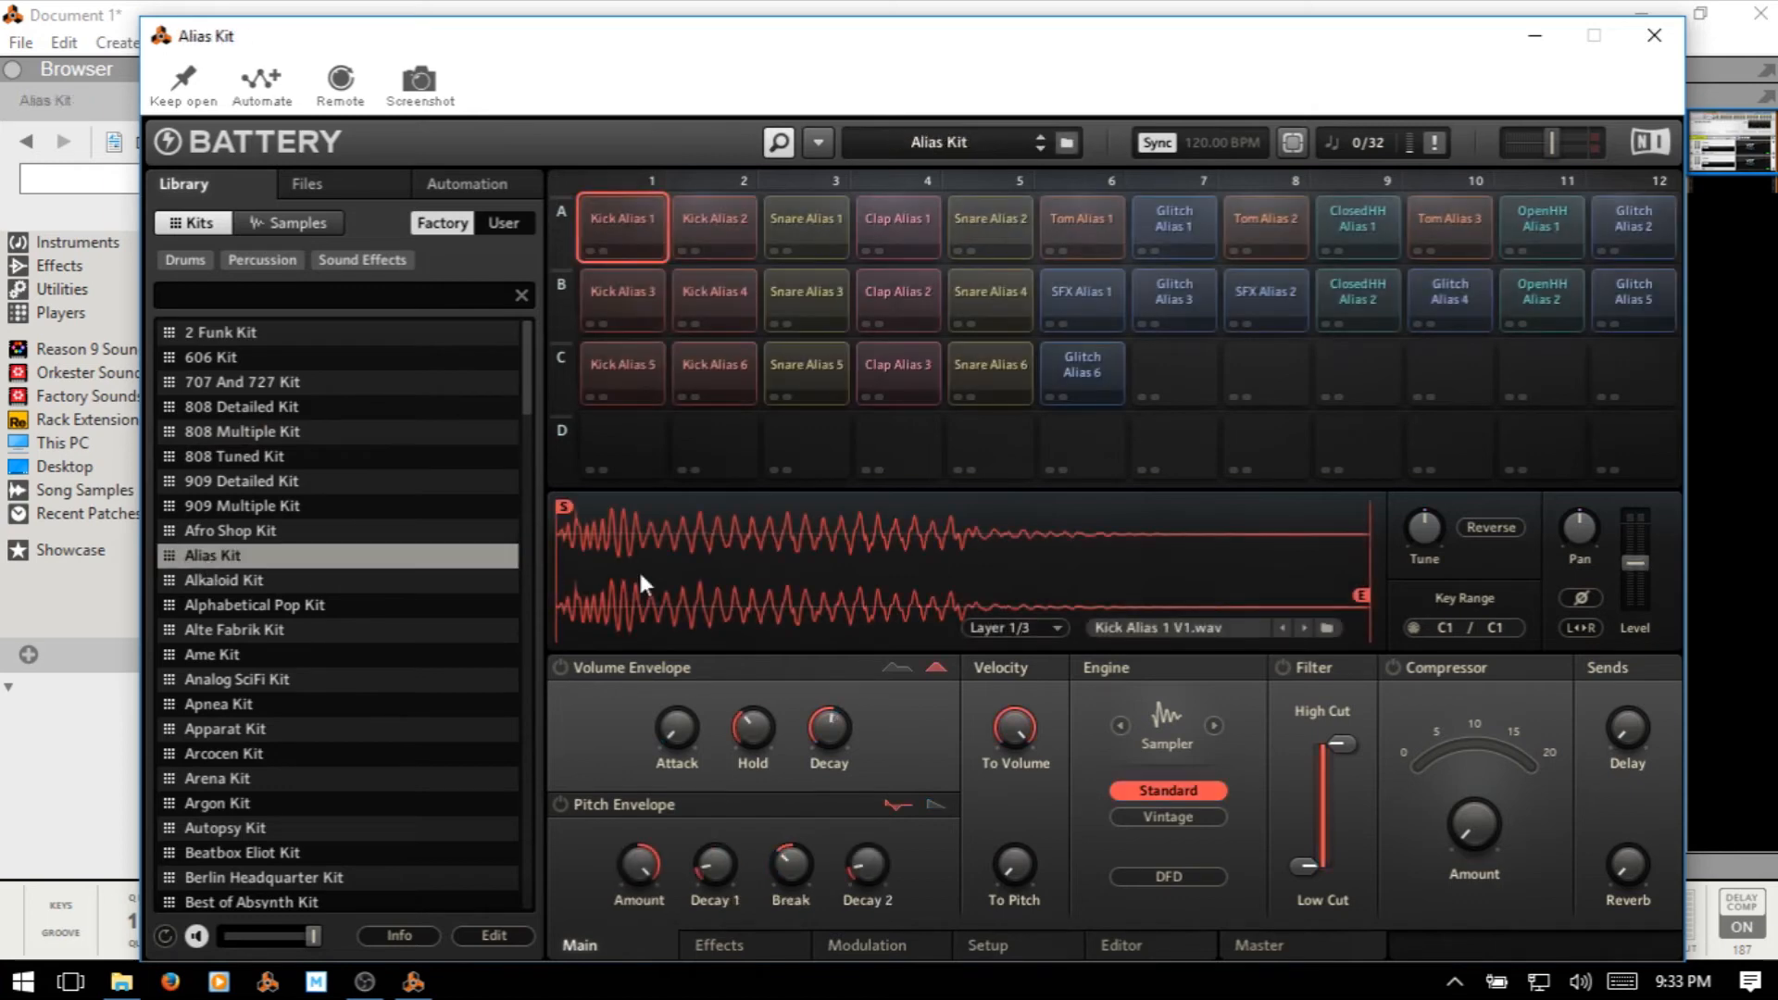
click(1654, 37)
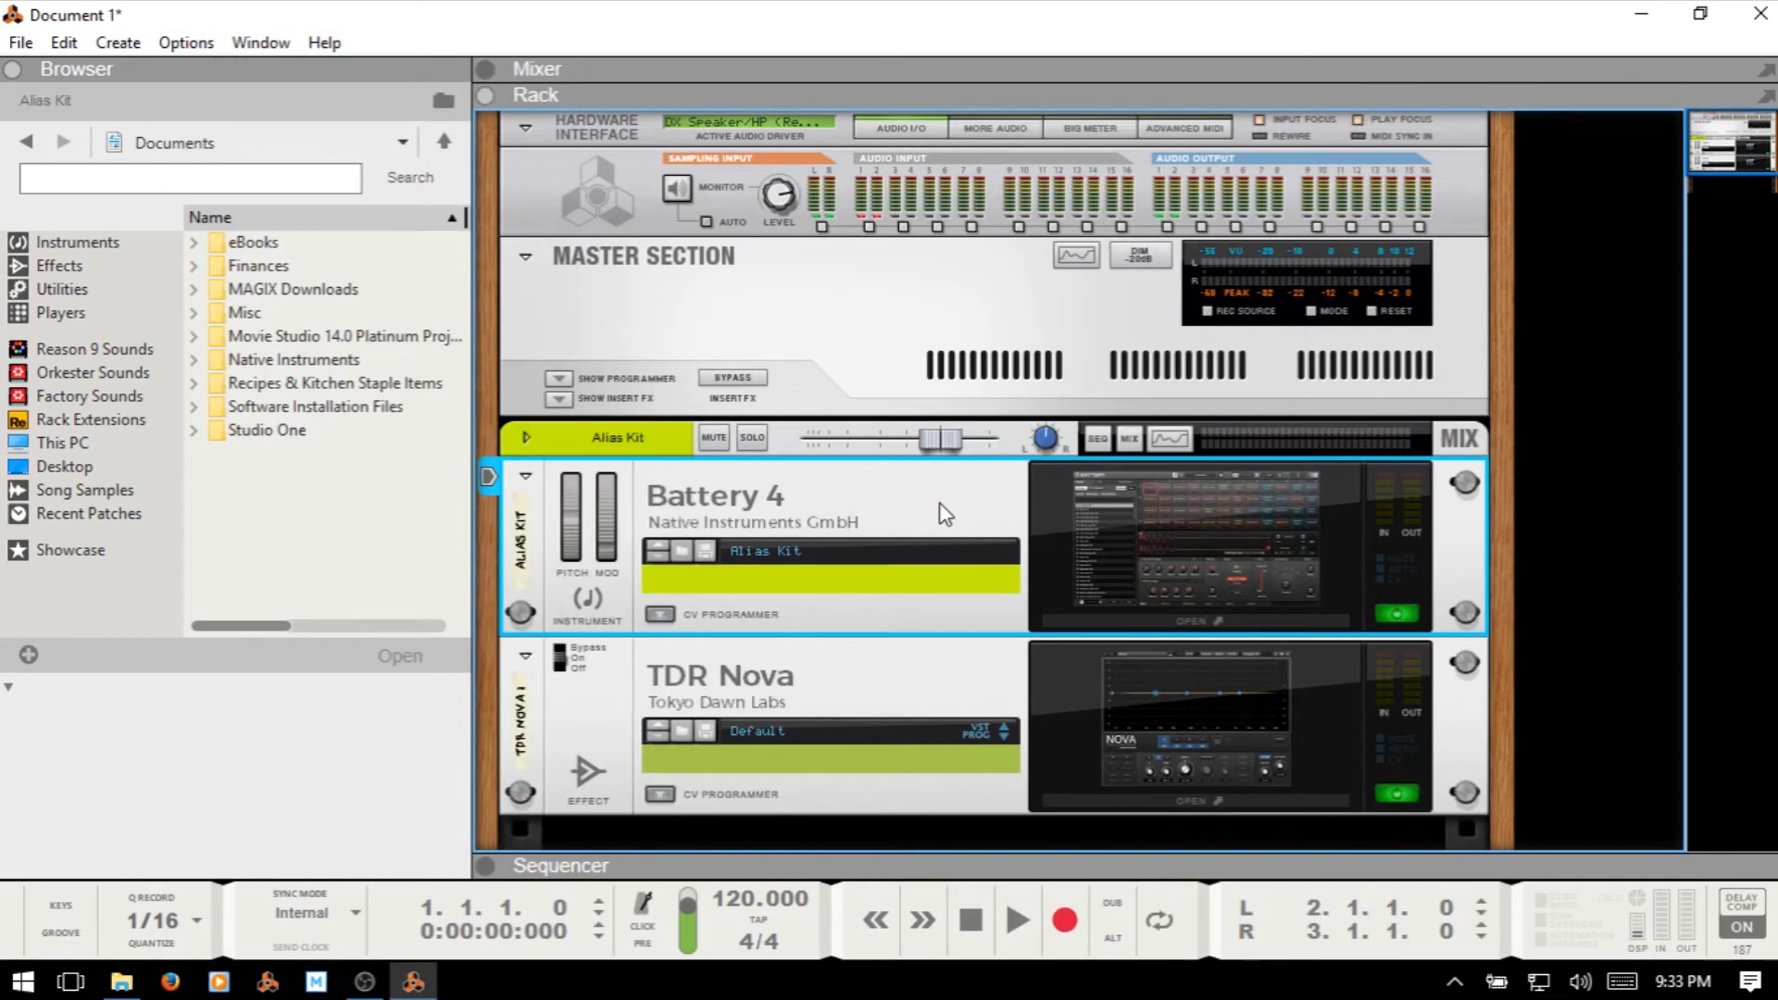
Show the On-screen Piano Keys and shift the computer keys' octave down to C2
key(F4)
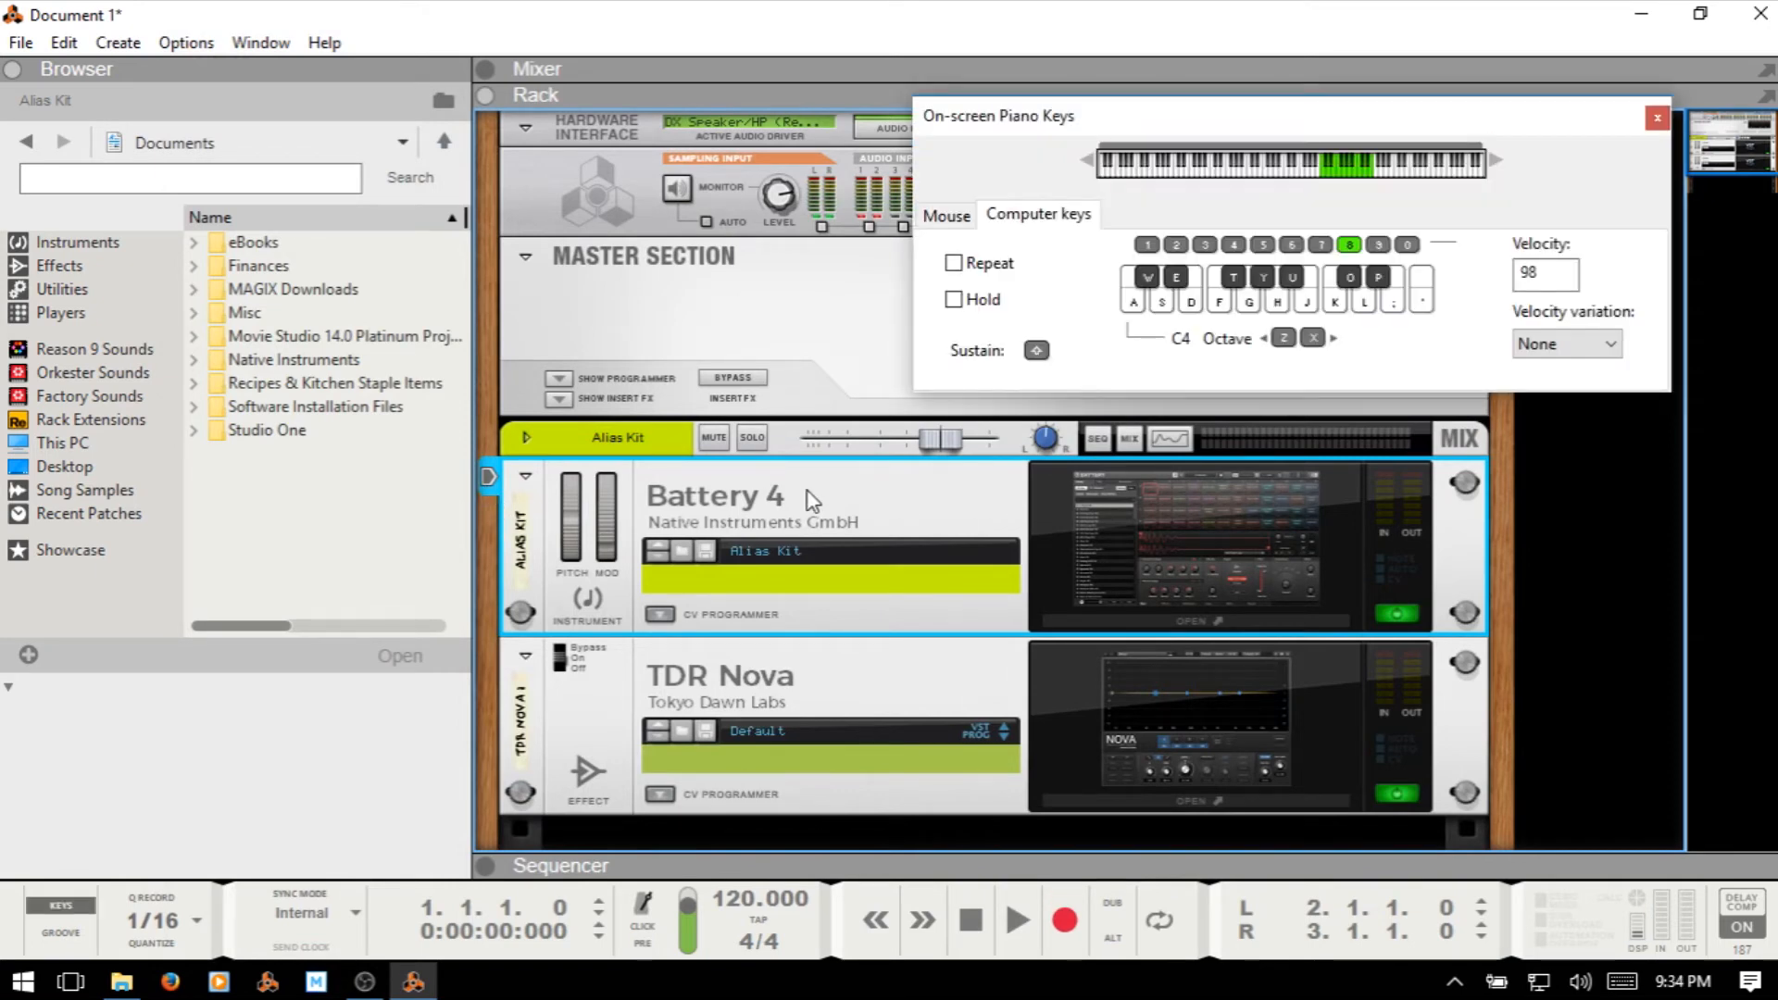
key(d)
click(1311, 339)
click(1283, 339)
click(1284, 339)
click(1284, 339)
Play several notes of the Alias Kit with the computer keys to test Battery 4's sound
key(w)
key(w)
key(w)
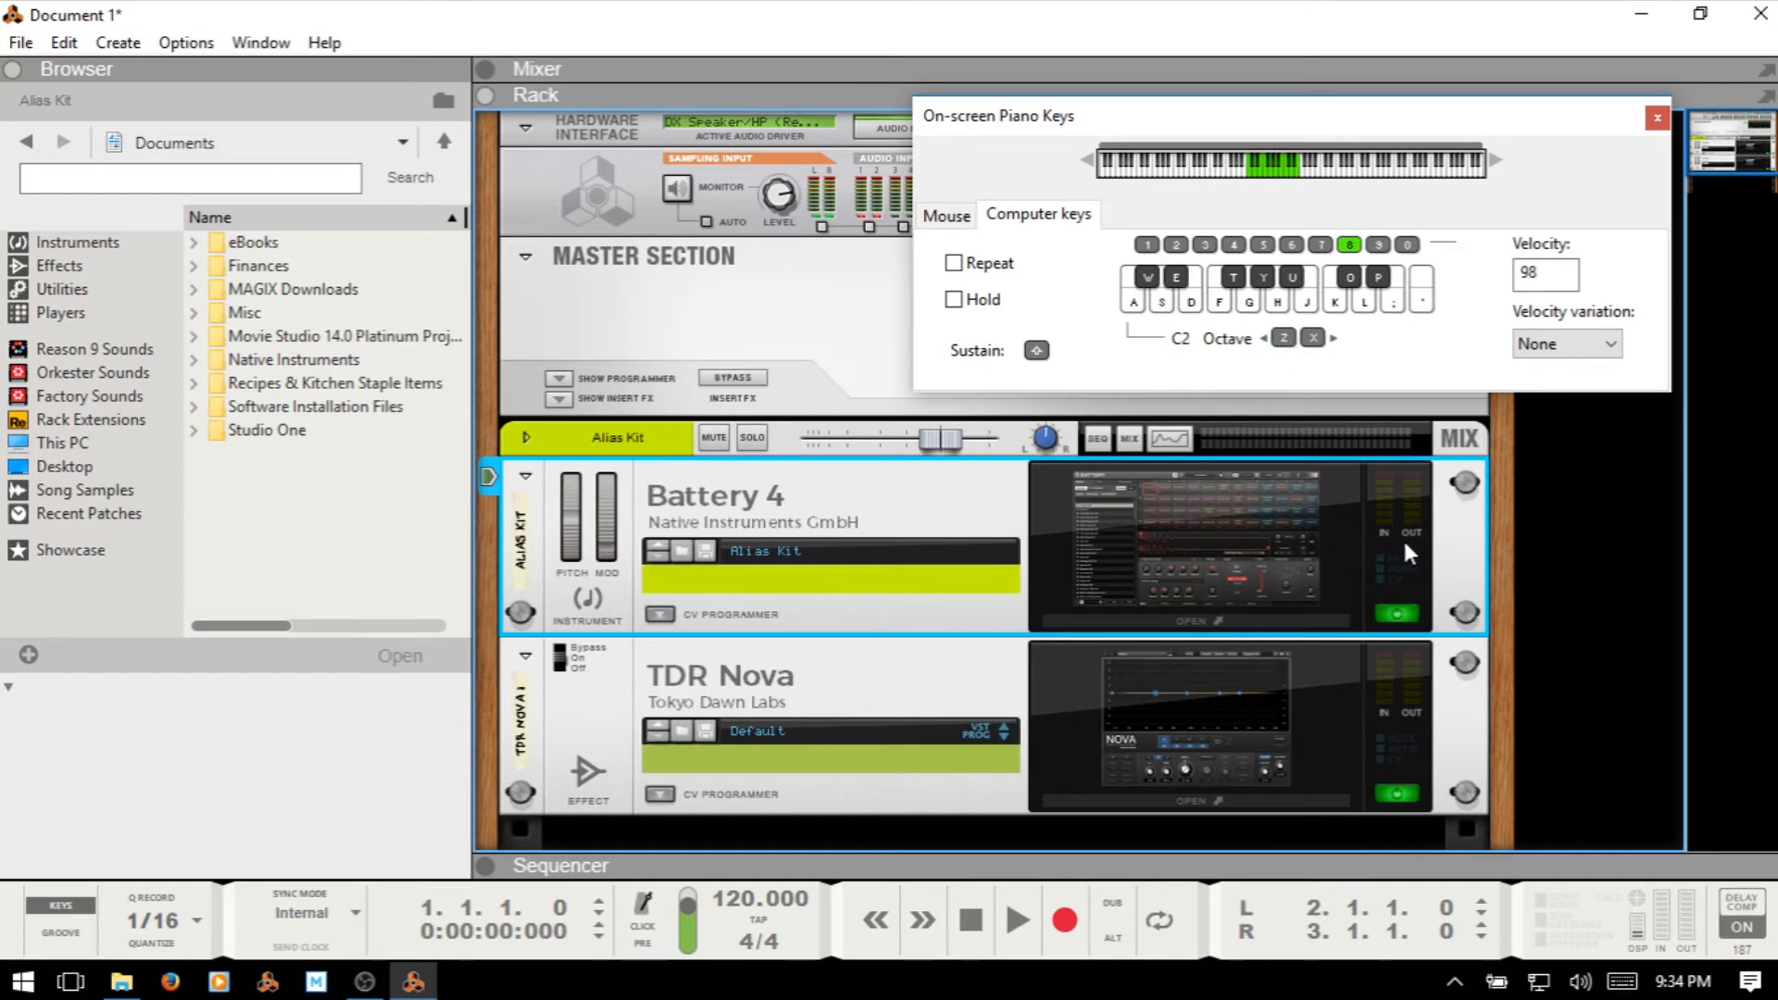
key(d)
key(d)
key(s)
key(a)
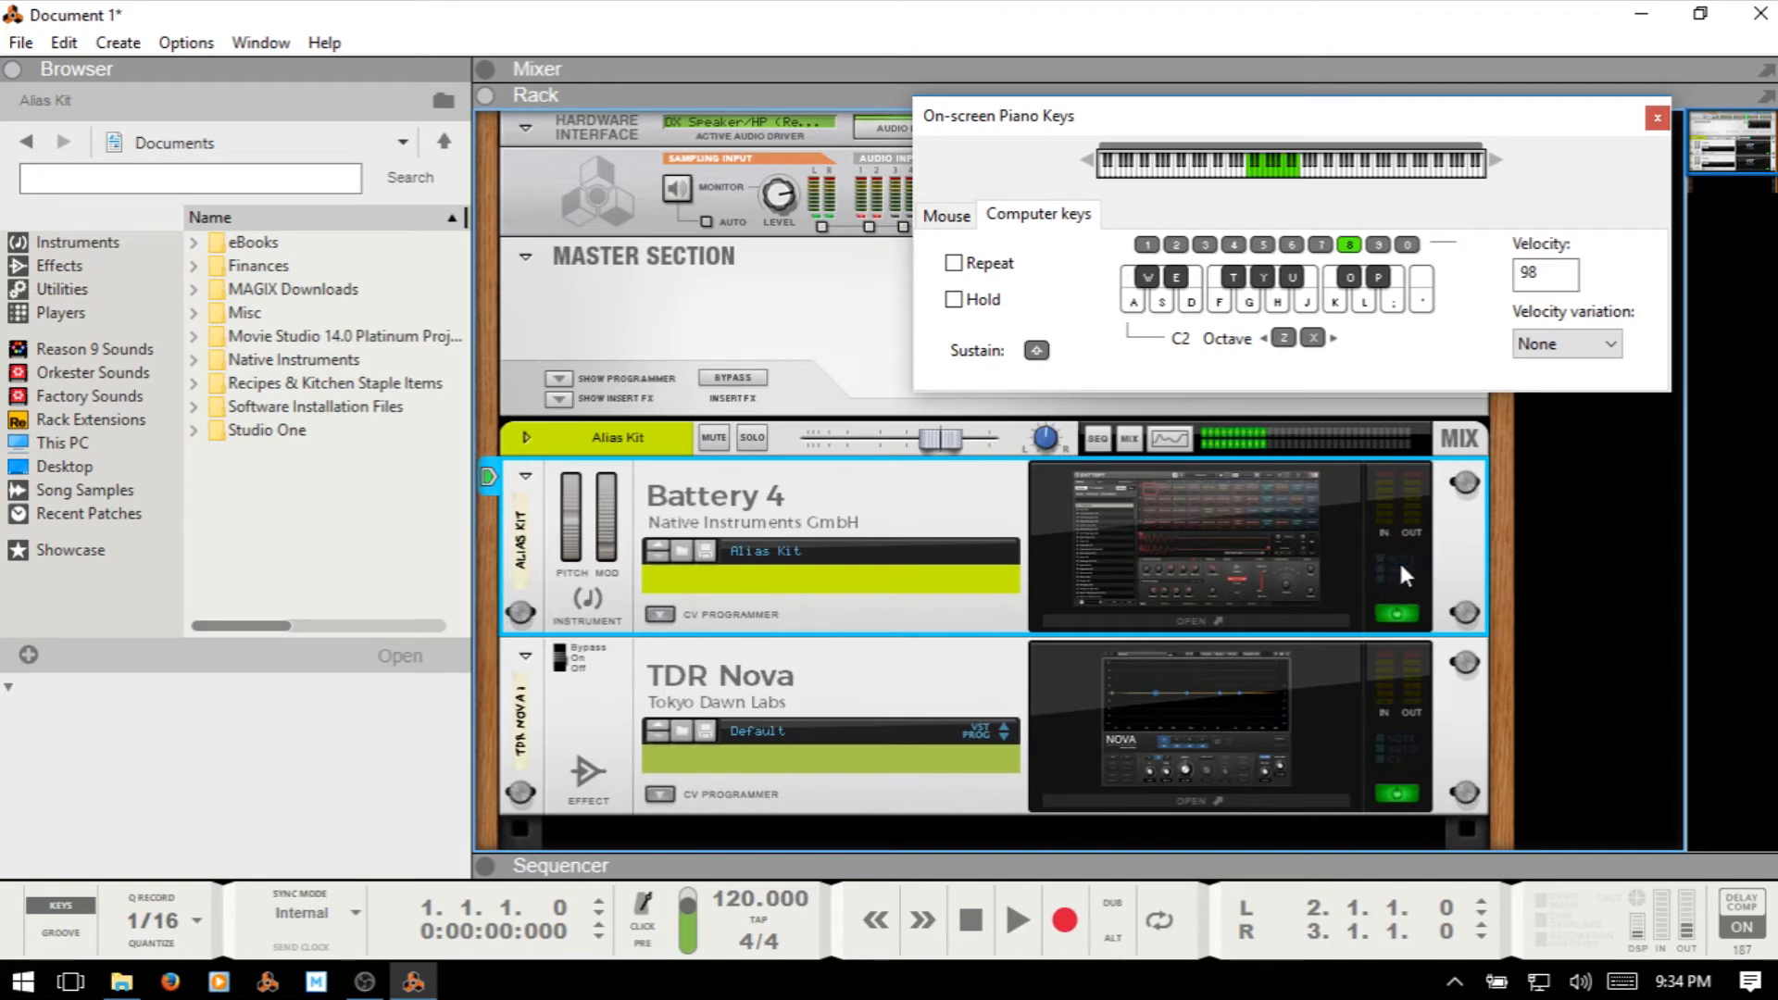
key(a)
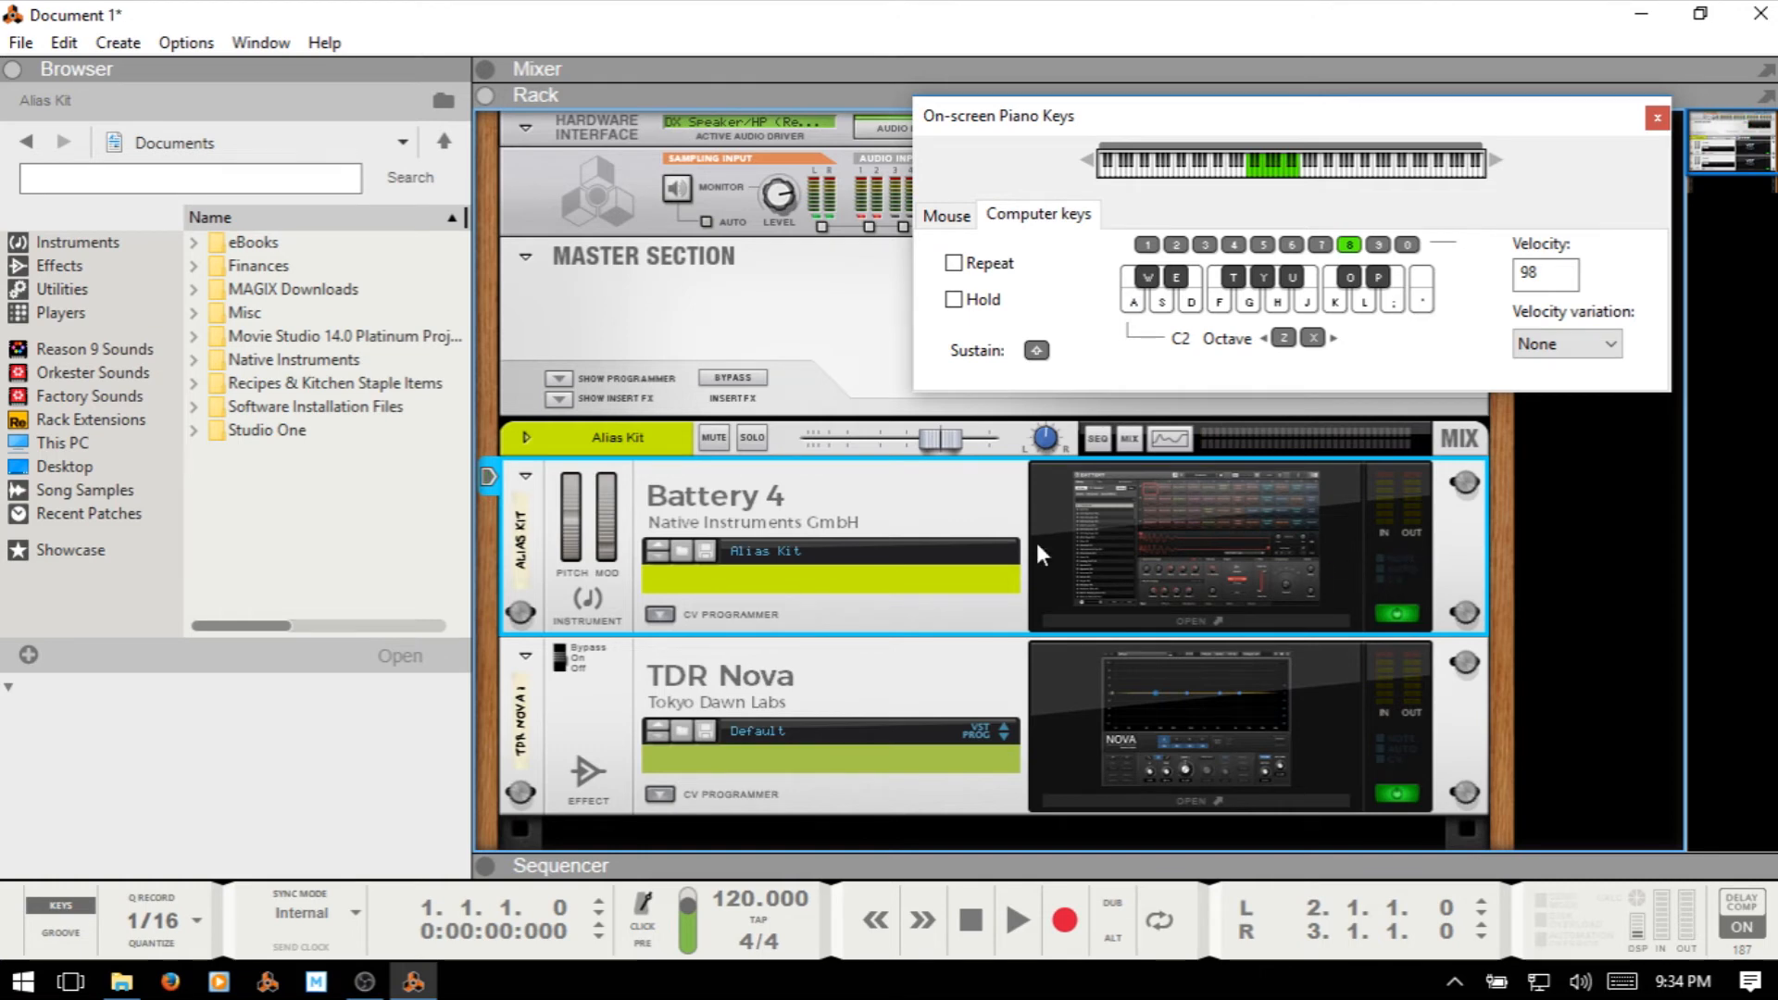
Turn off the Battery 4 and TDR Nova plugins, and turn both back on
click(1399, 619)
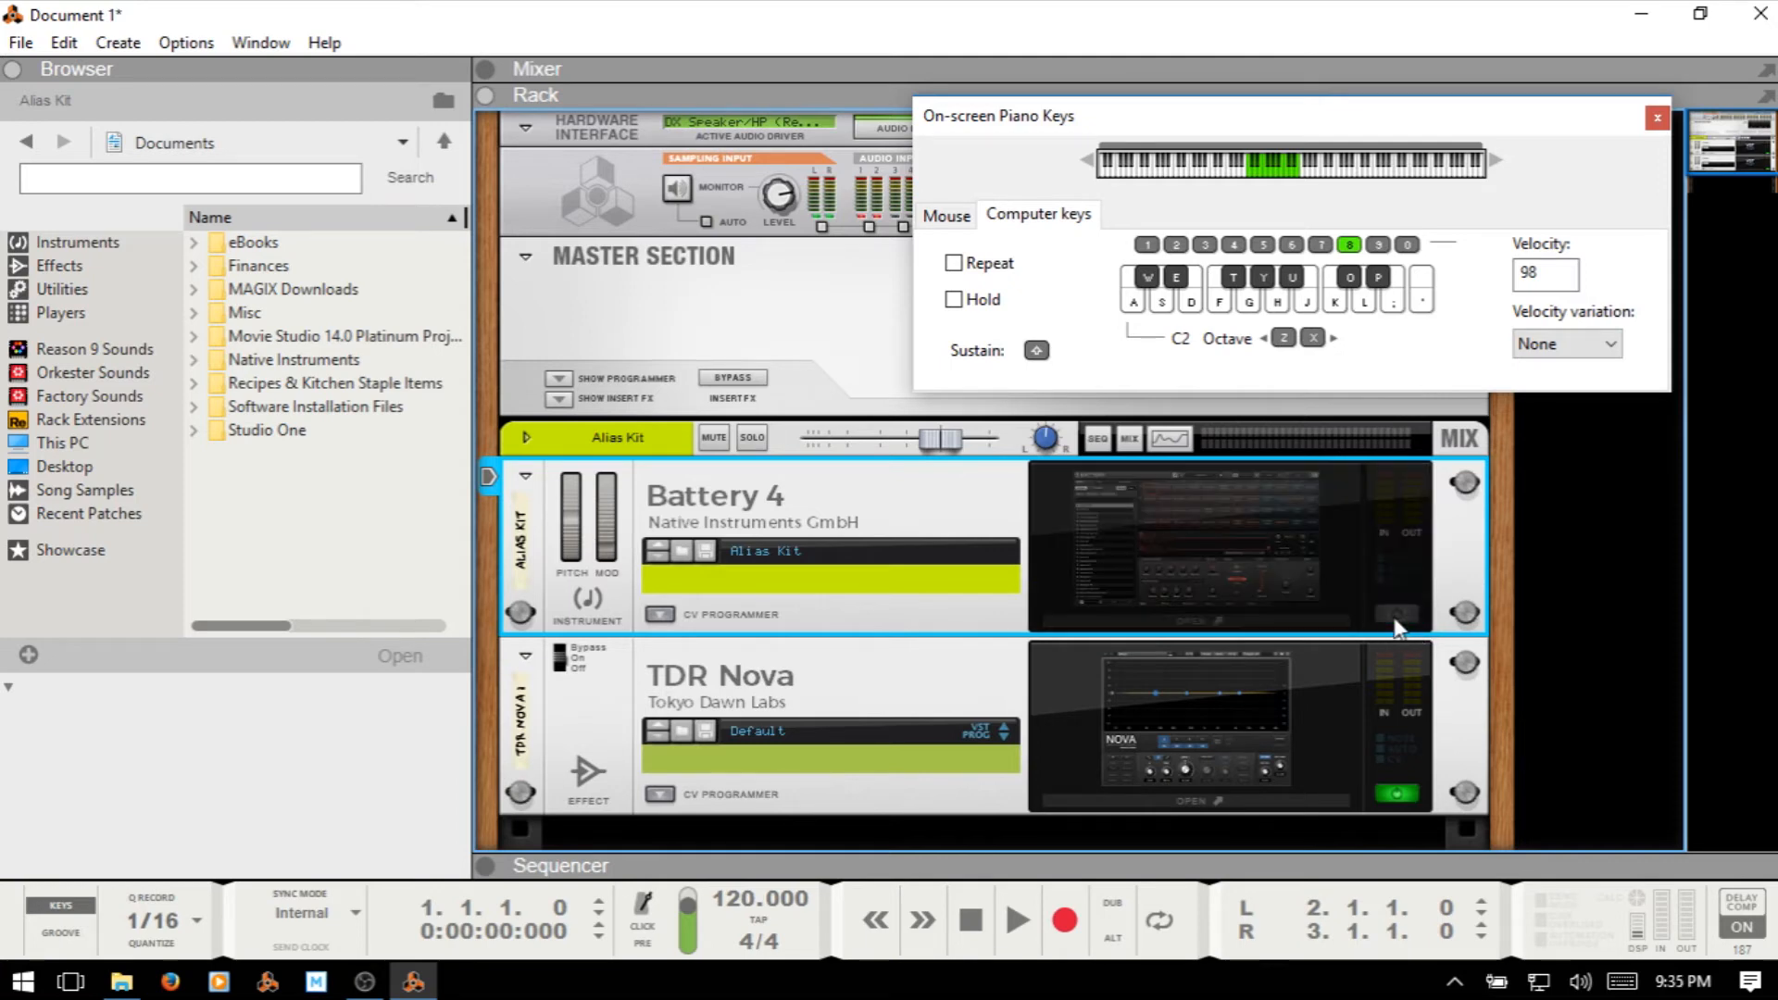
click(1395, 794)
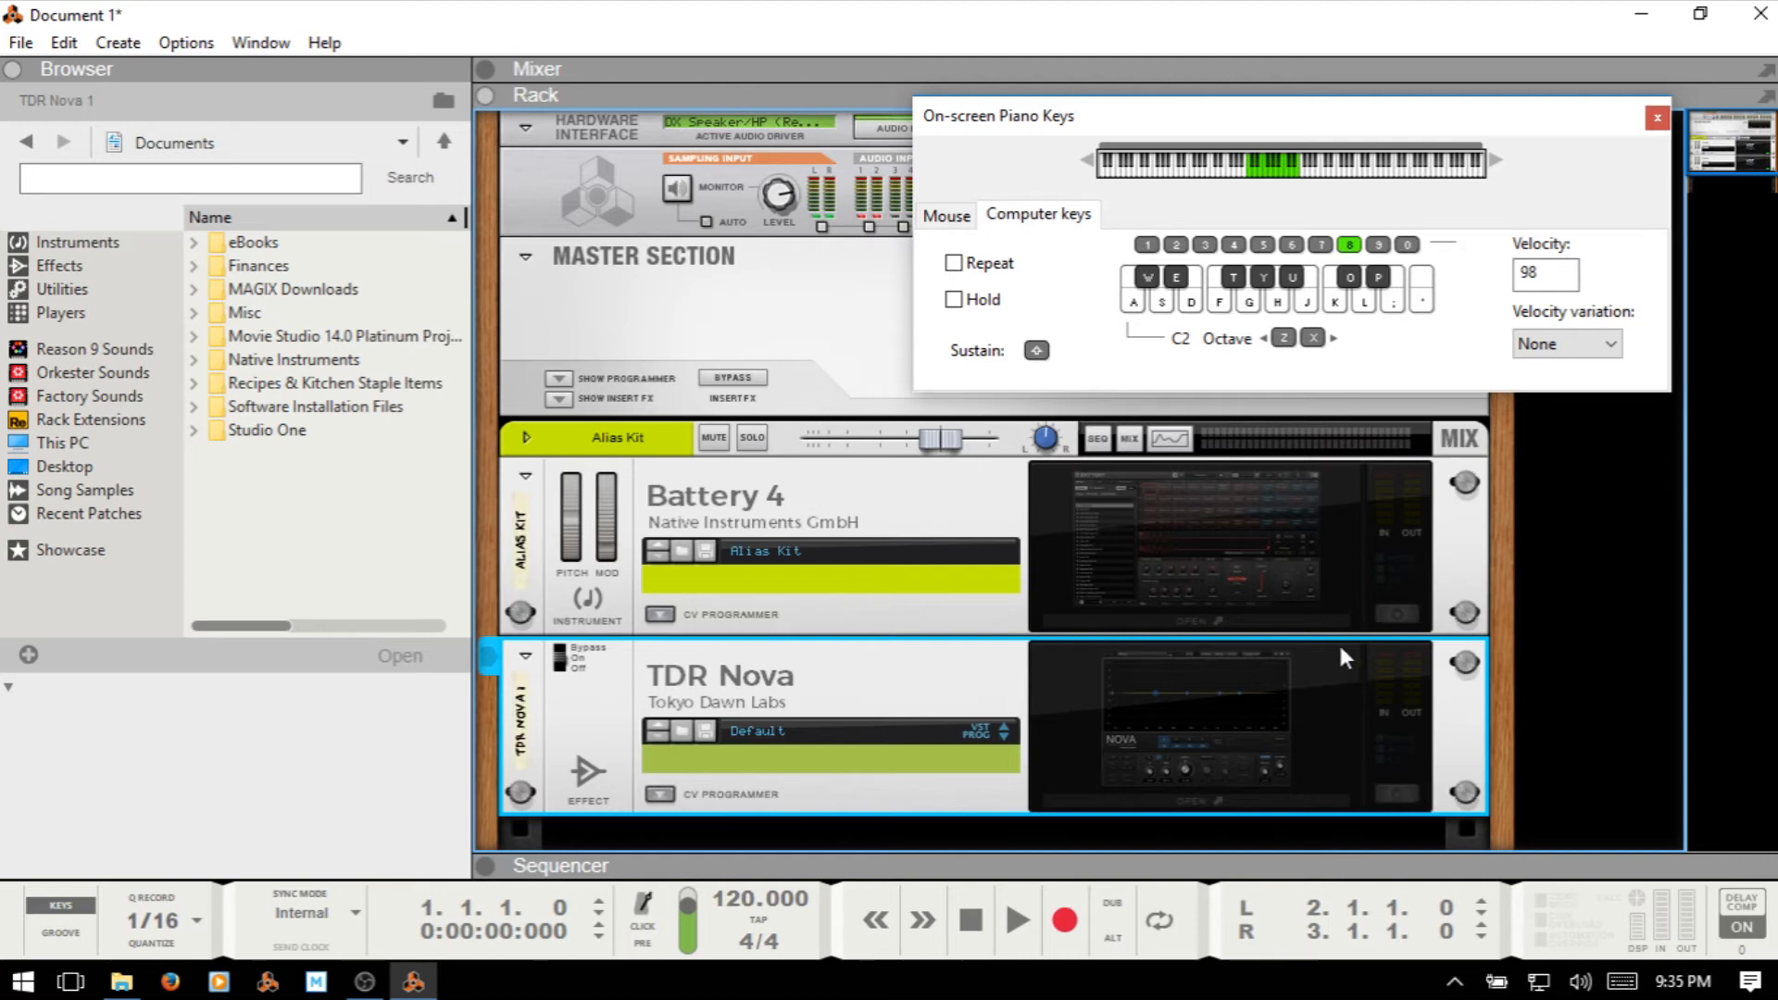
click(1396, 612)
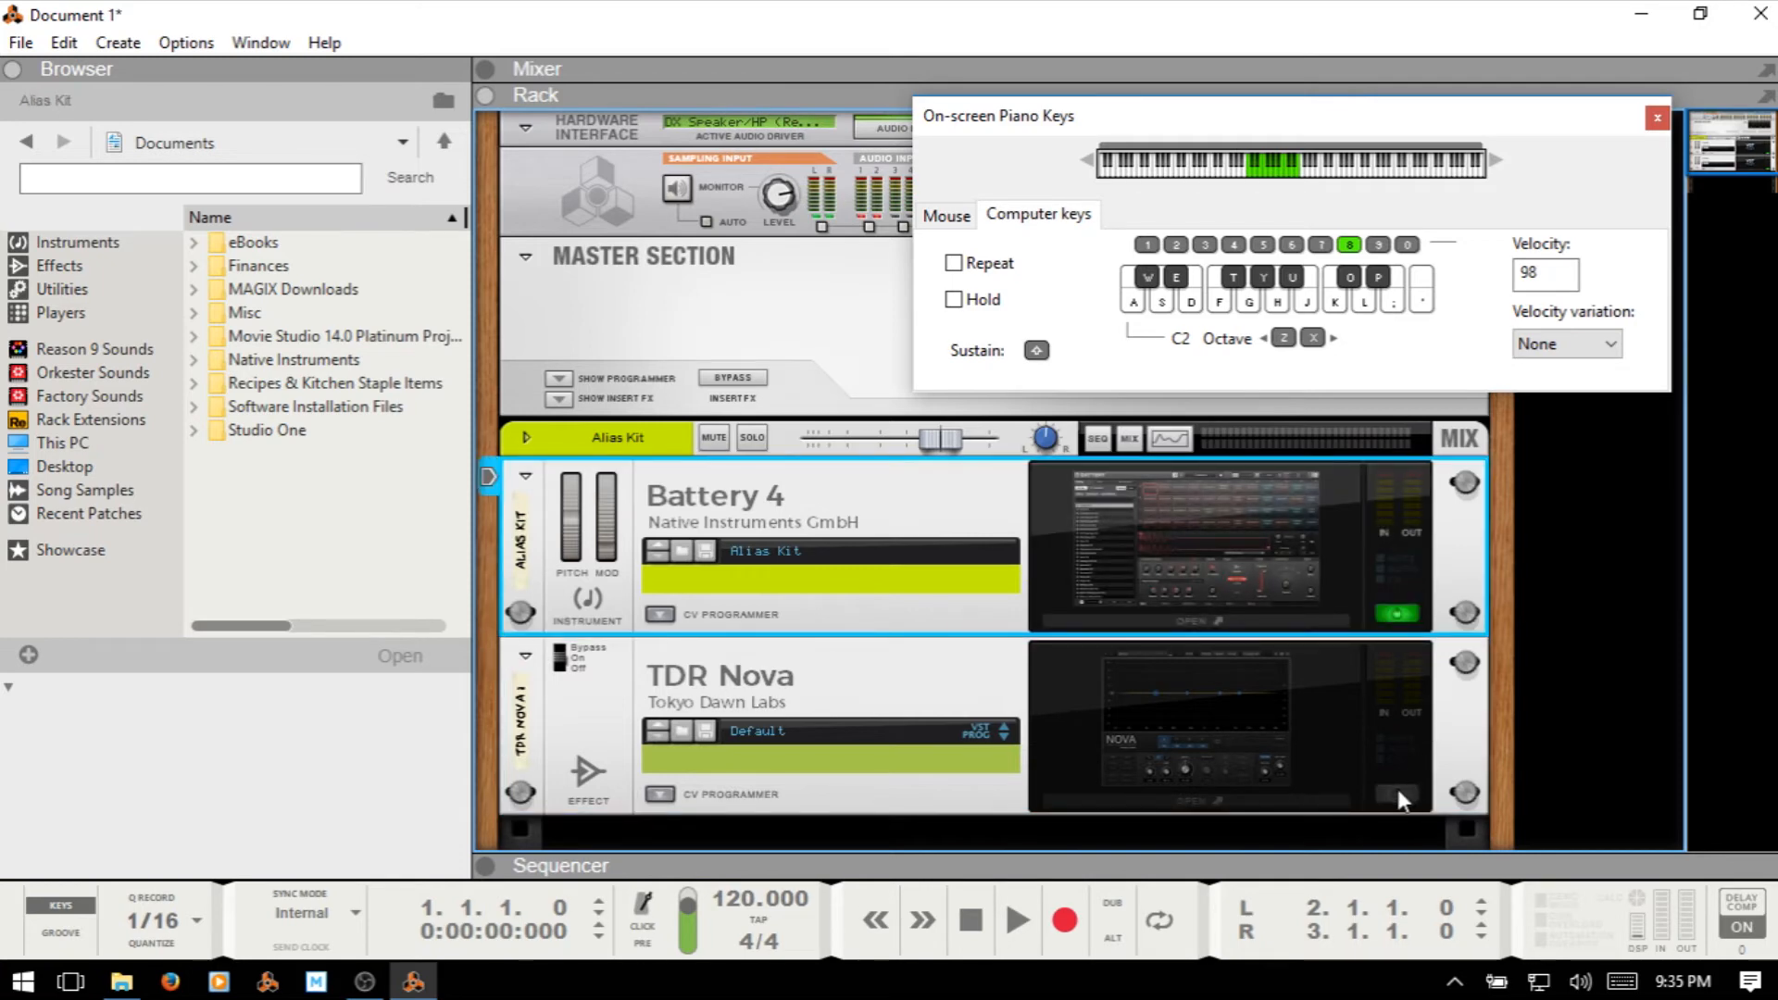
click(1399, 794)
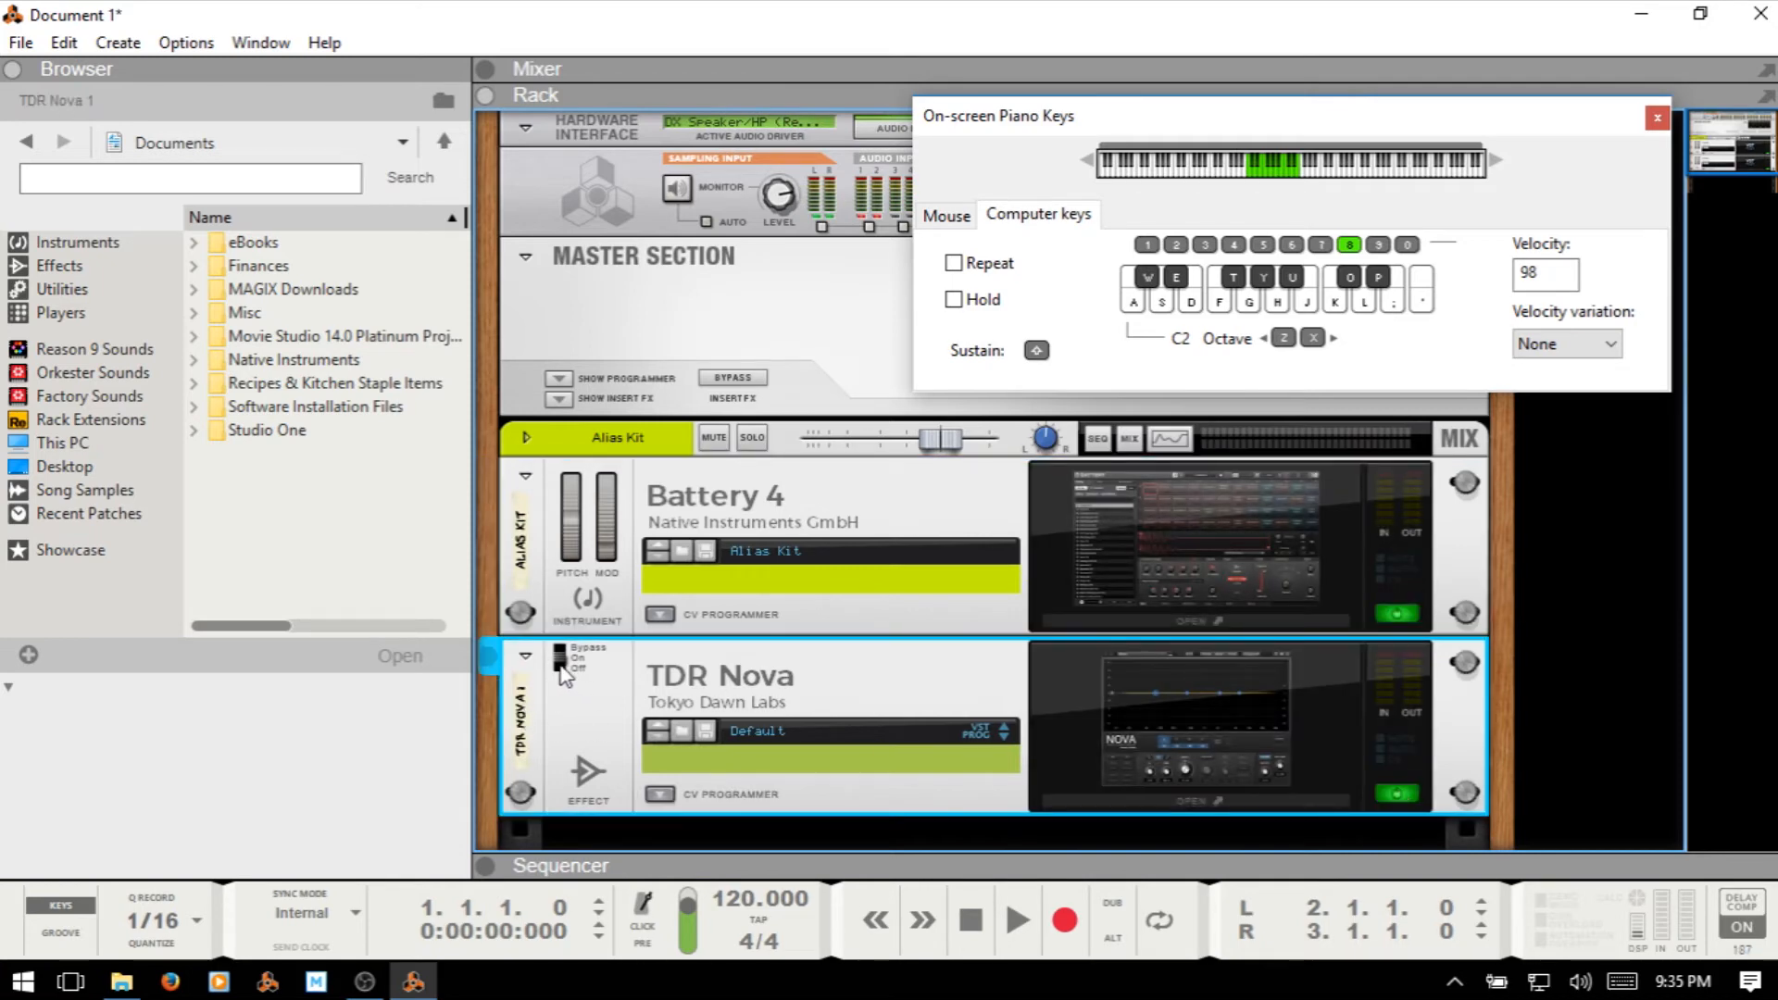
Try TDR Nova's Off setting, return it to On, and turn the plugin itself off and on again
click(563, 683)
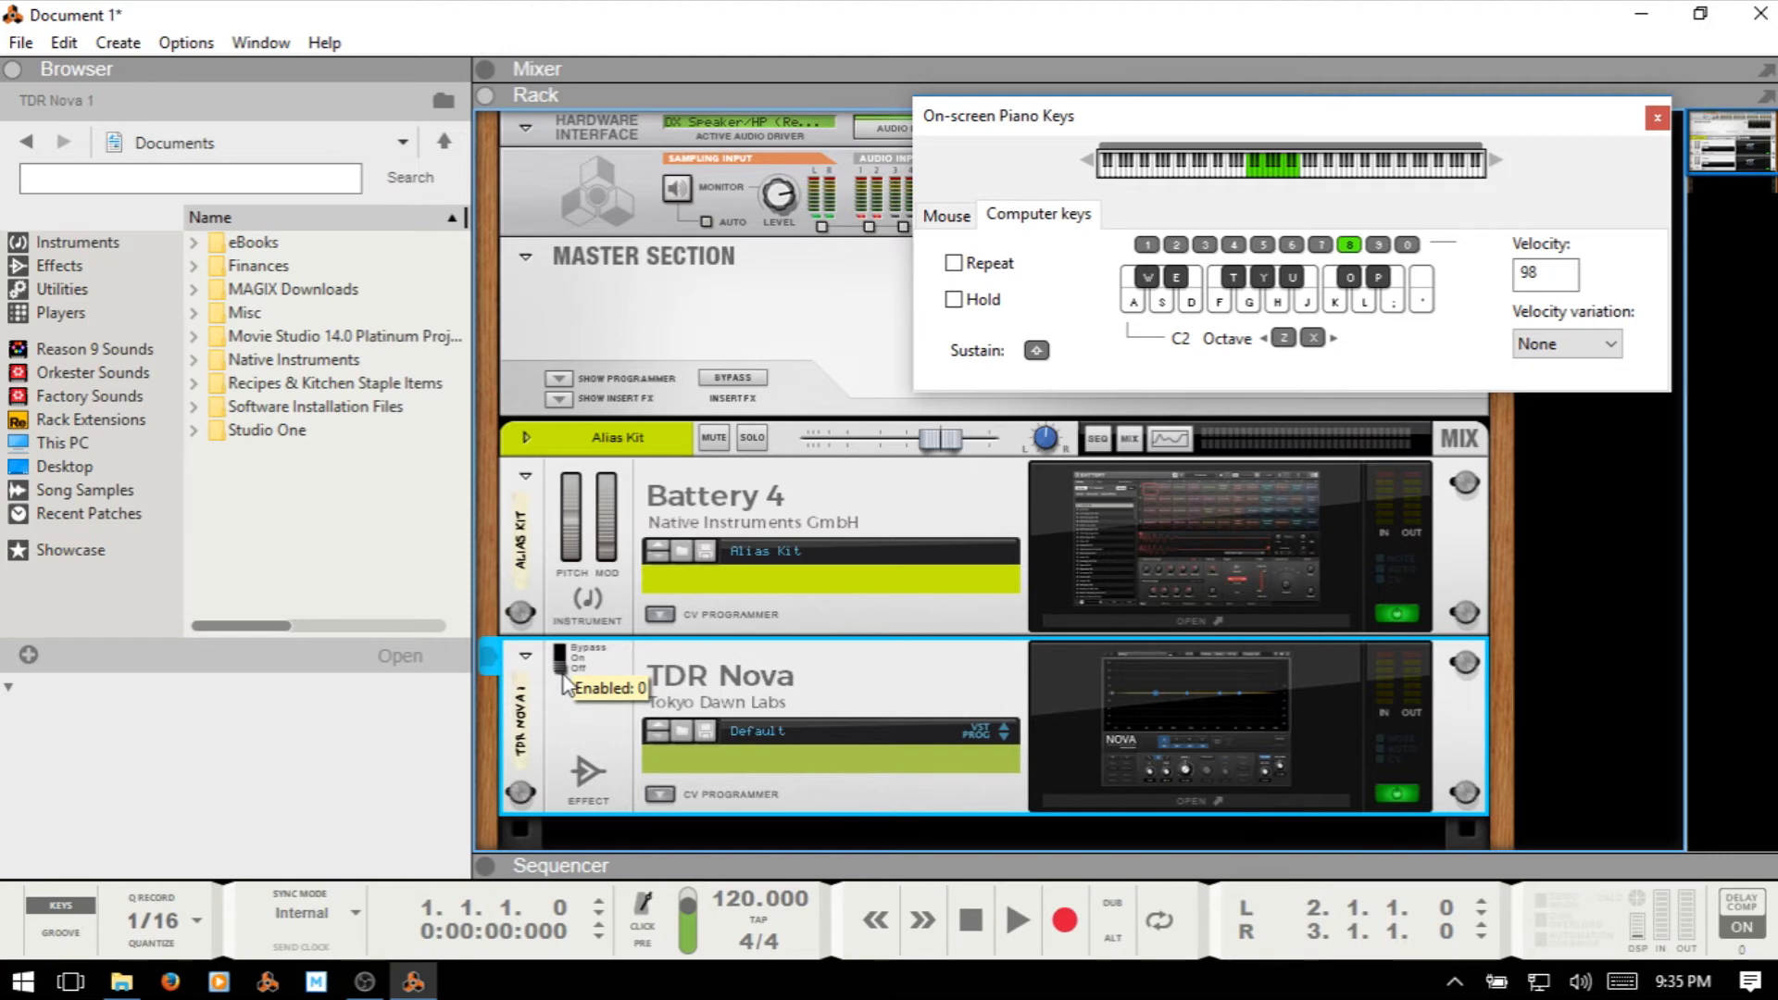
drag(563, 682, 562, 649)
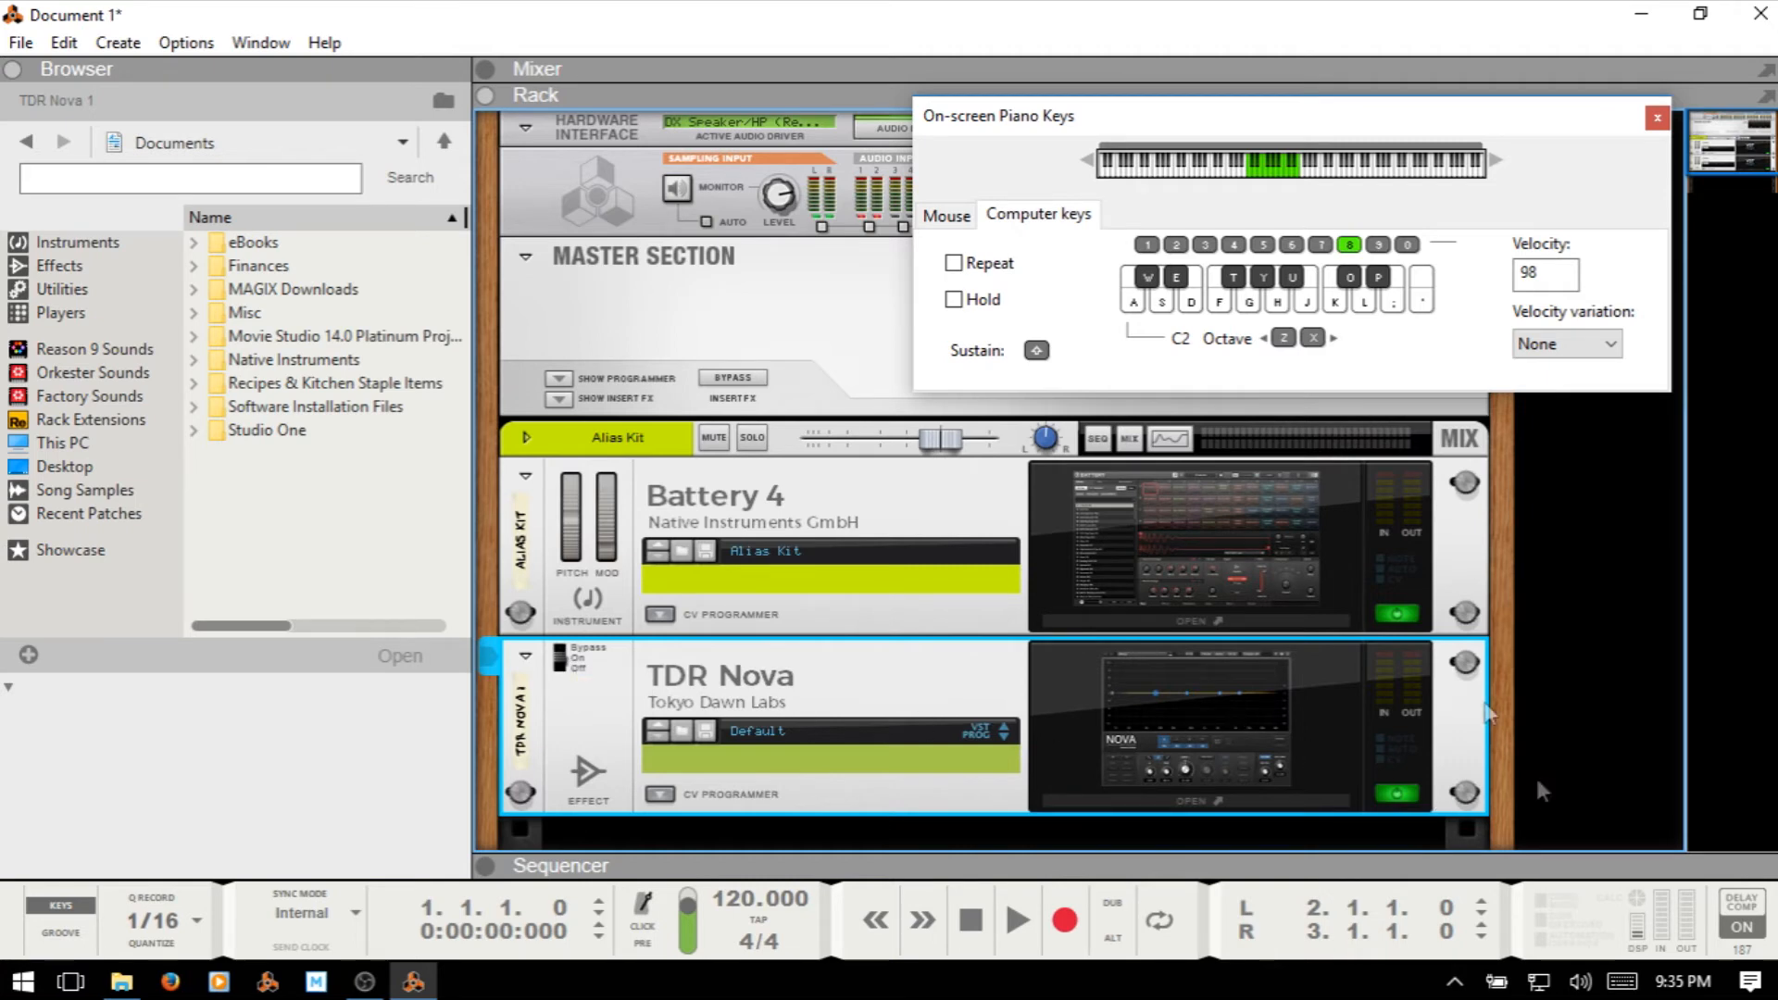
click(1399, 797)
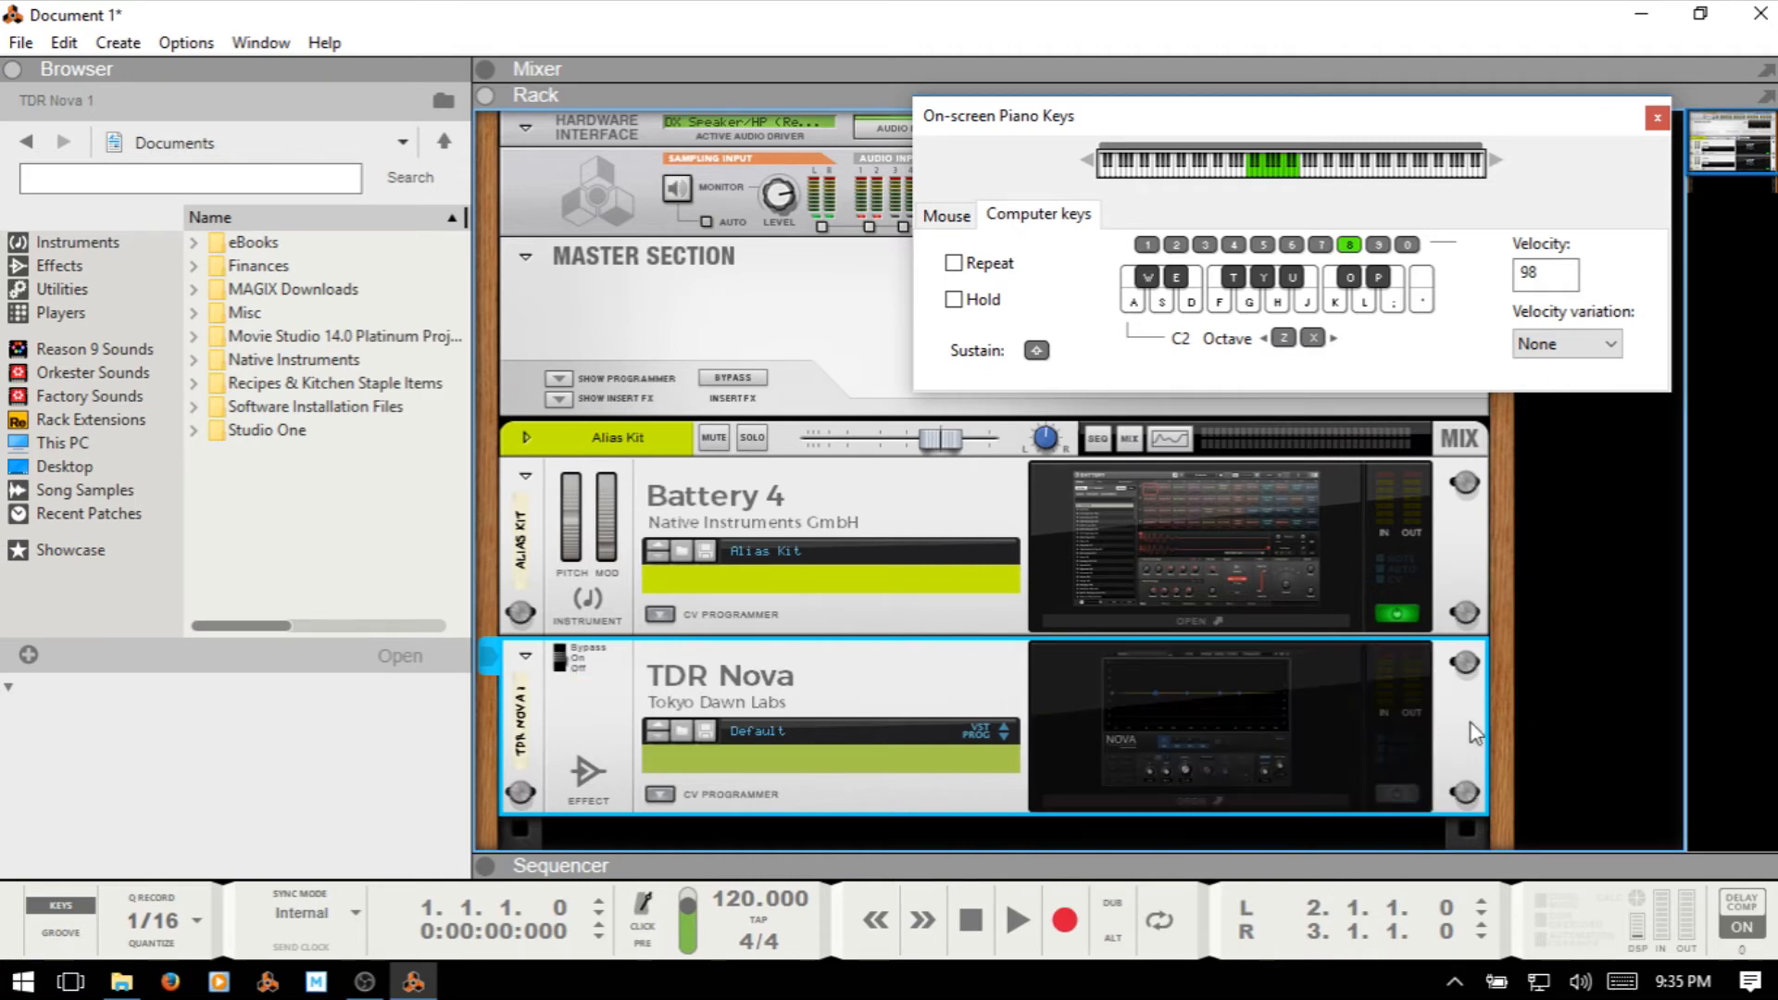
click(1398, 796)
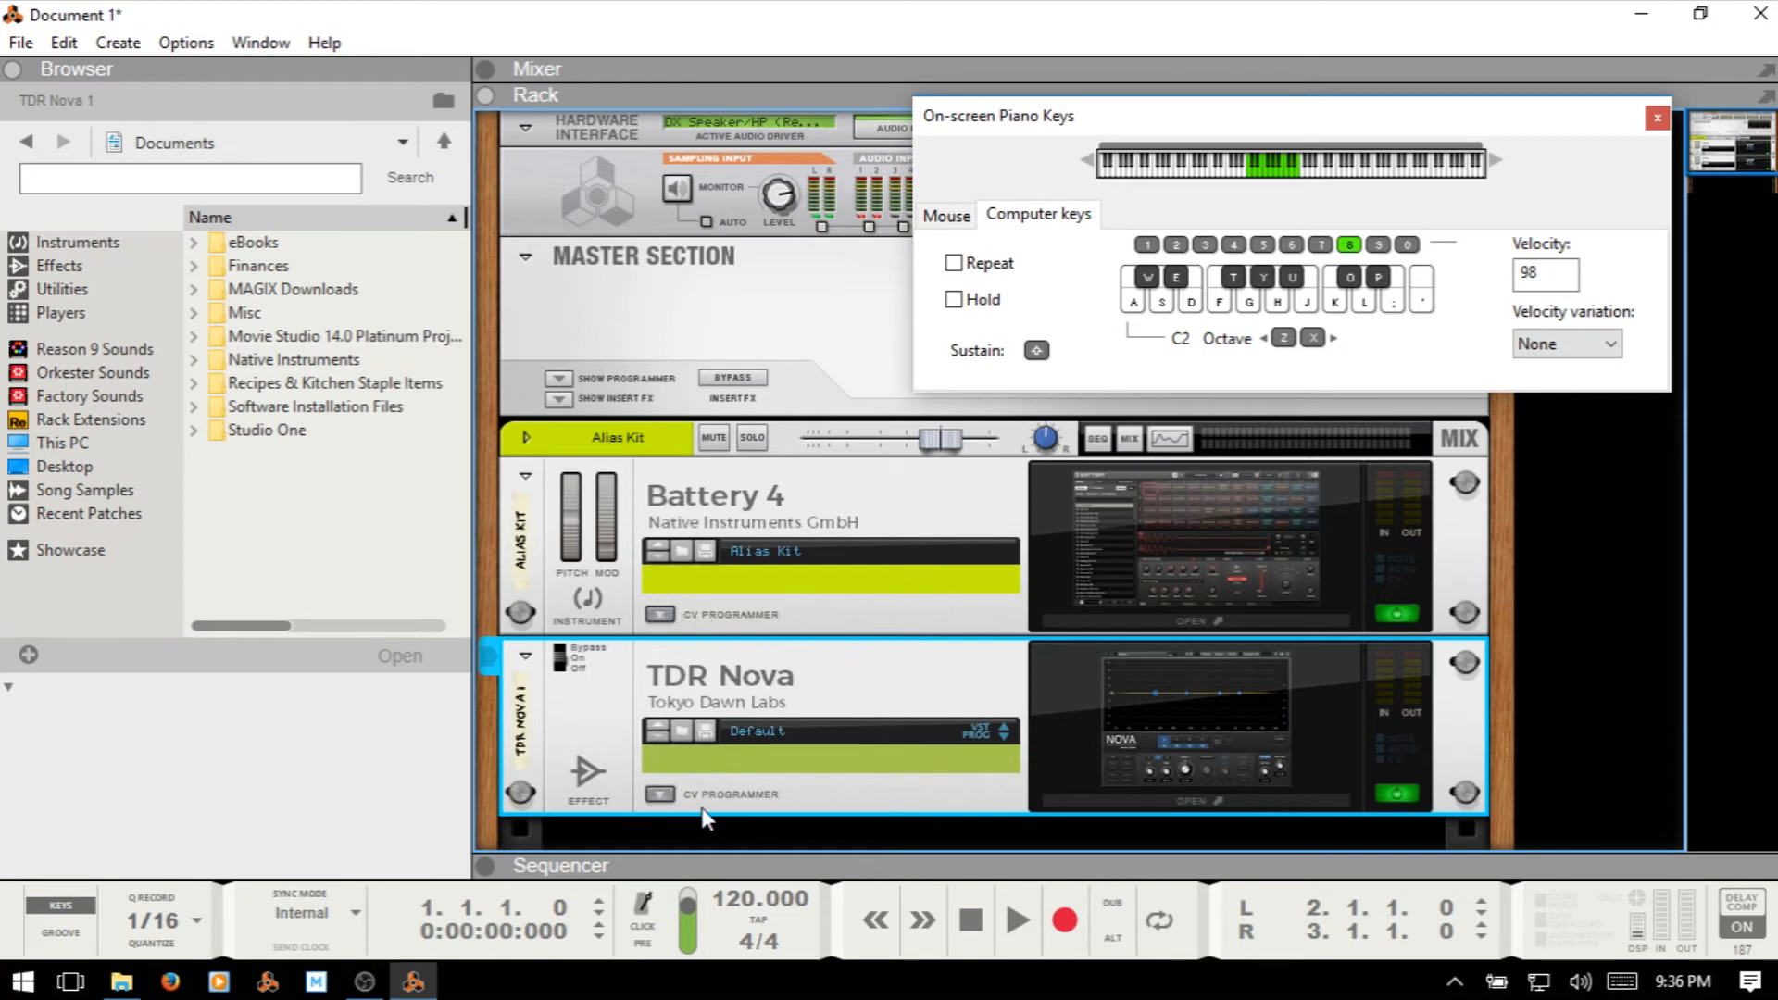
Expand TDR Nova's CV Programmer, examine the choices for CV 1's input and parameter, and collapse it
click(660, 793)
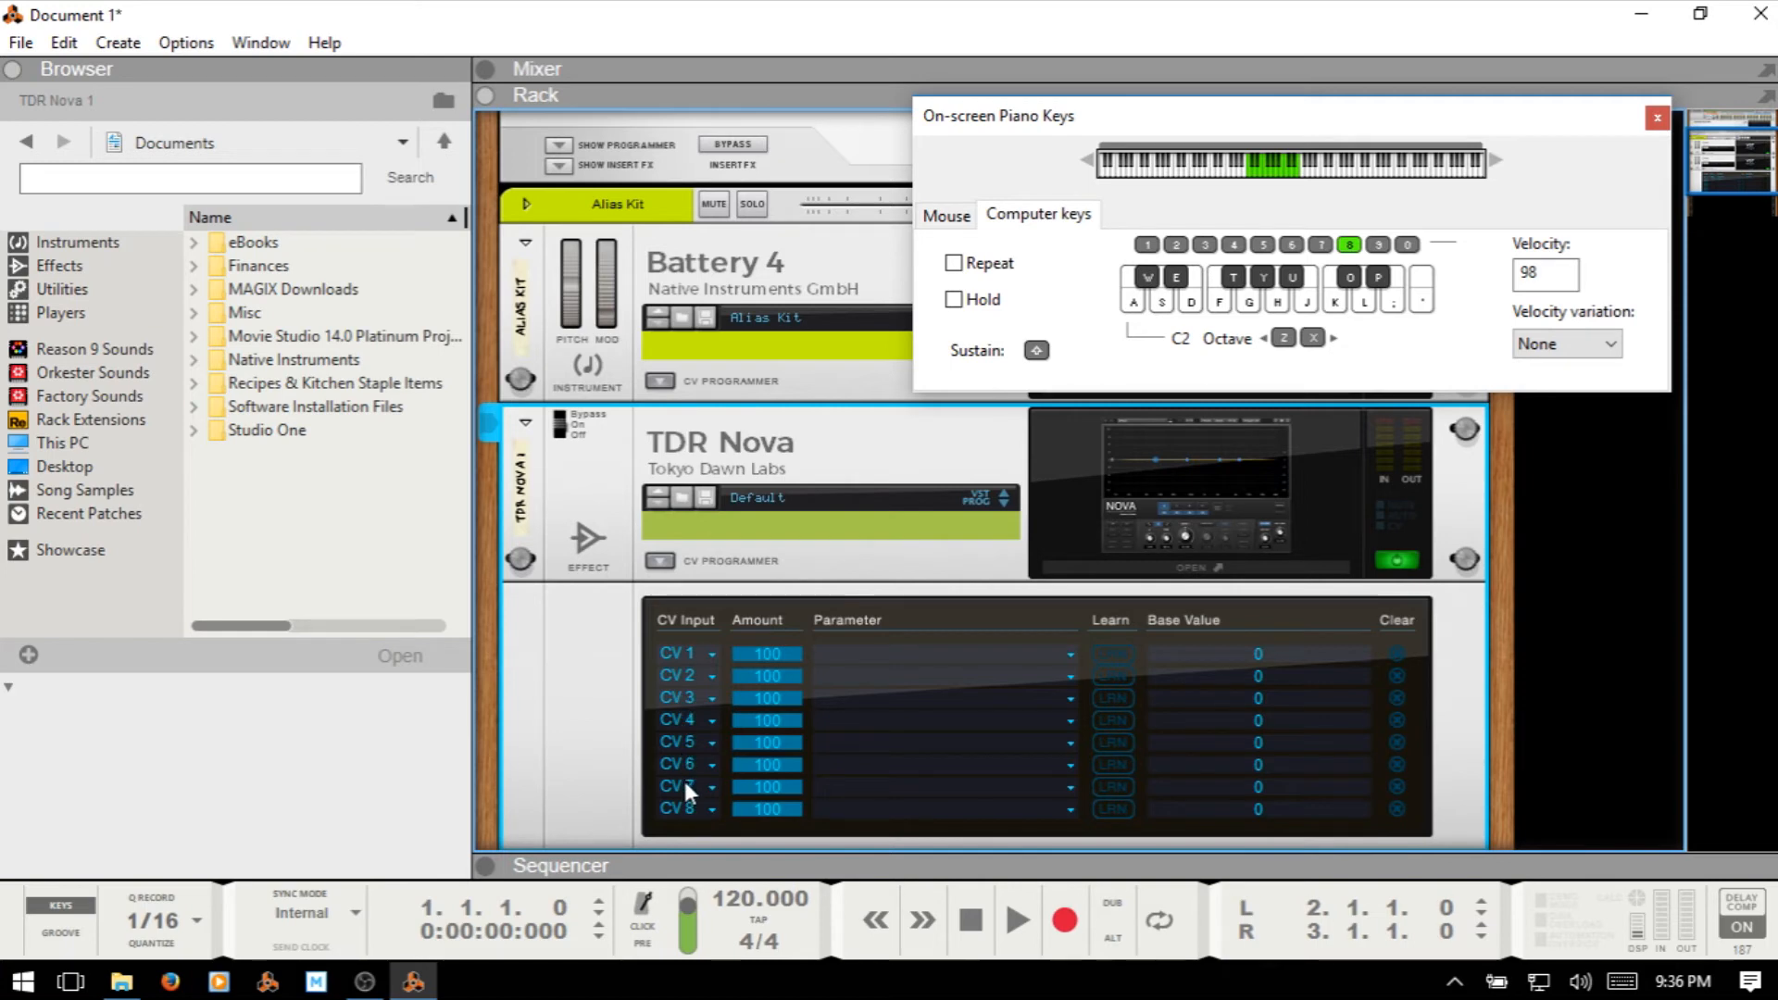
click(706, 653)
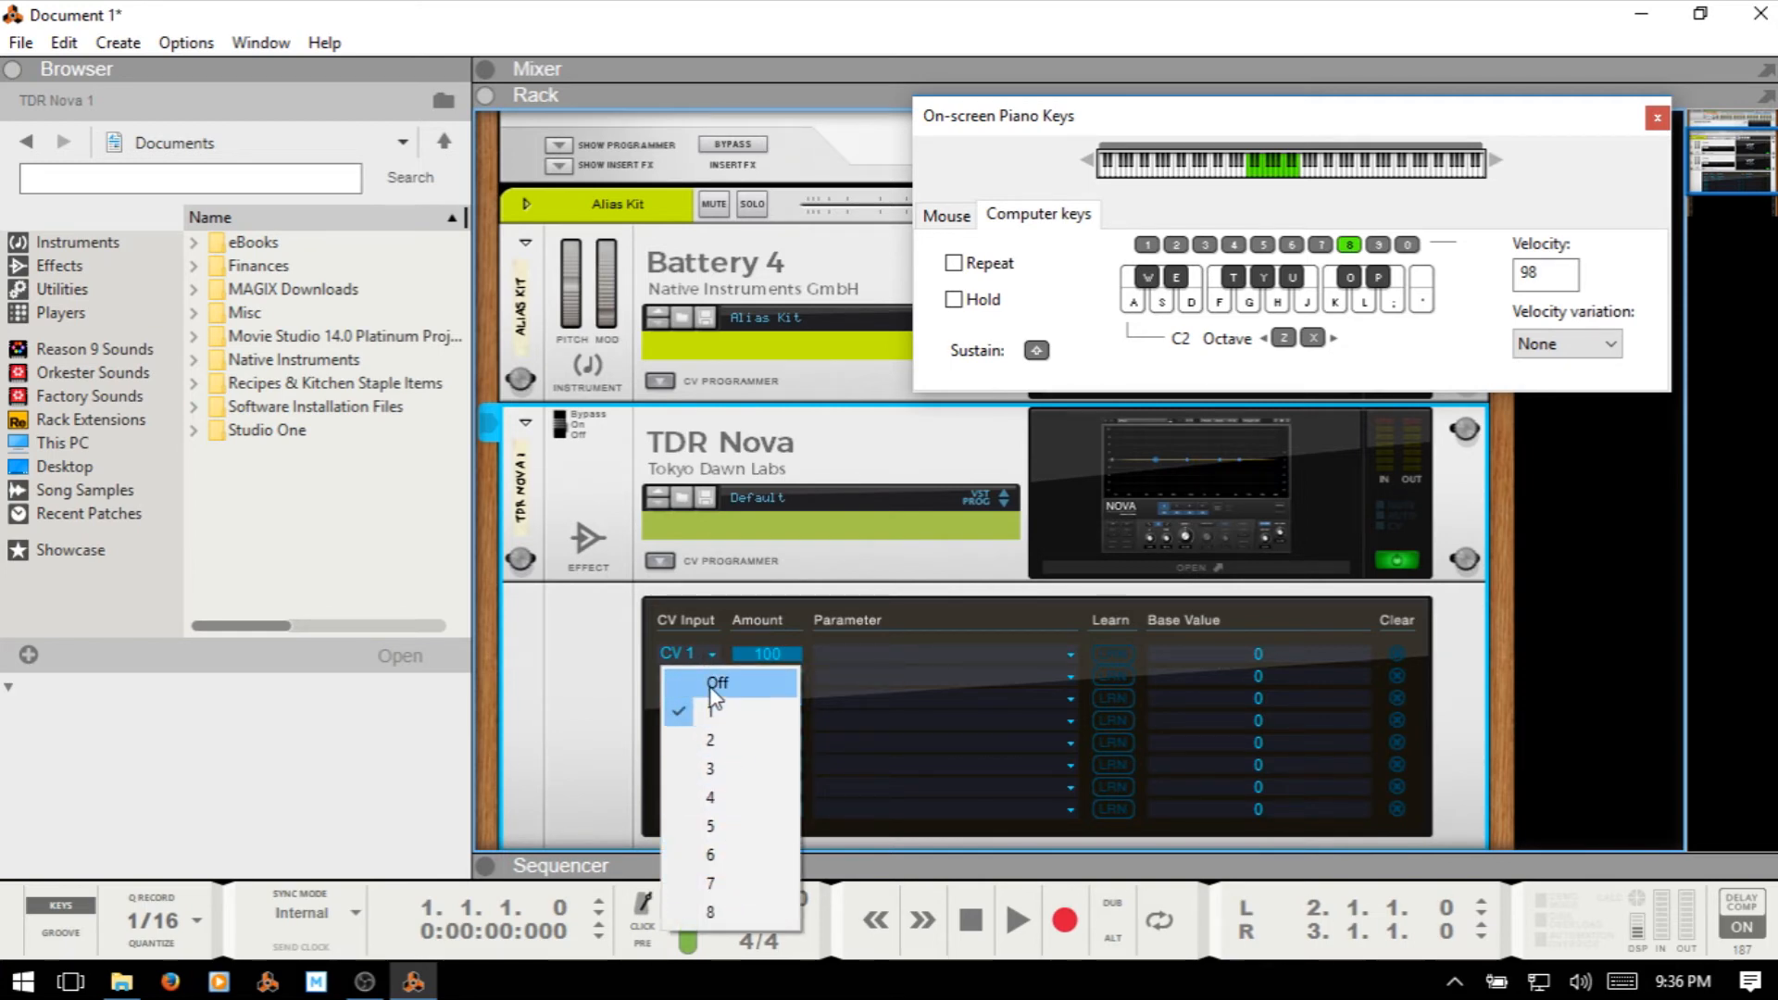
click(954, 609)
click(1070, 653)
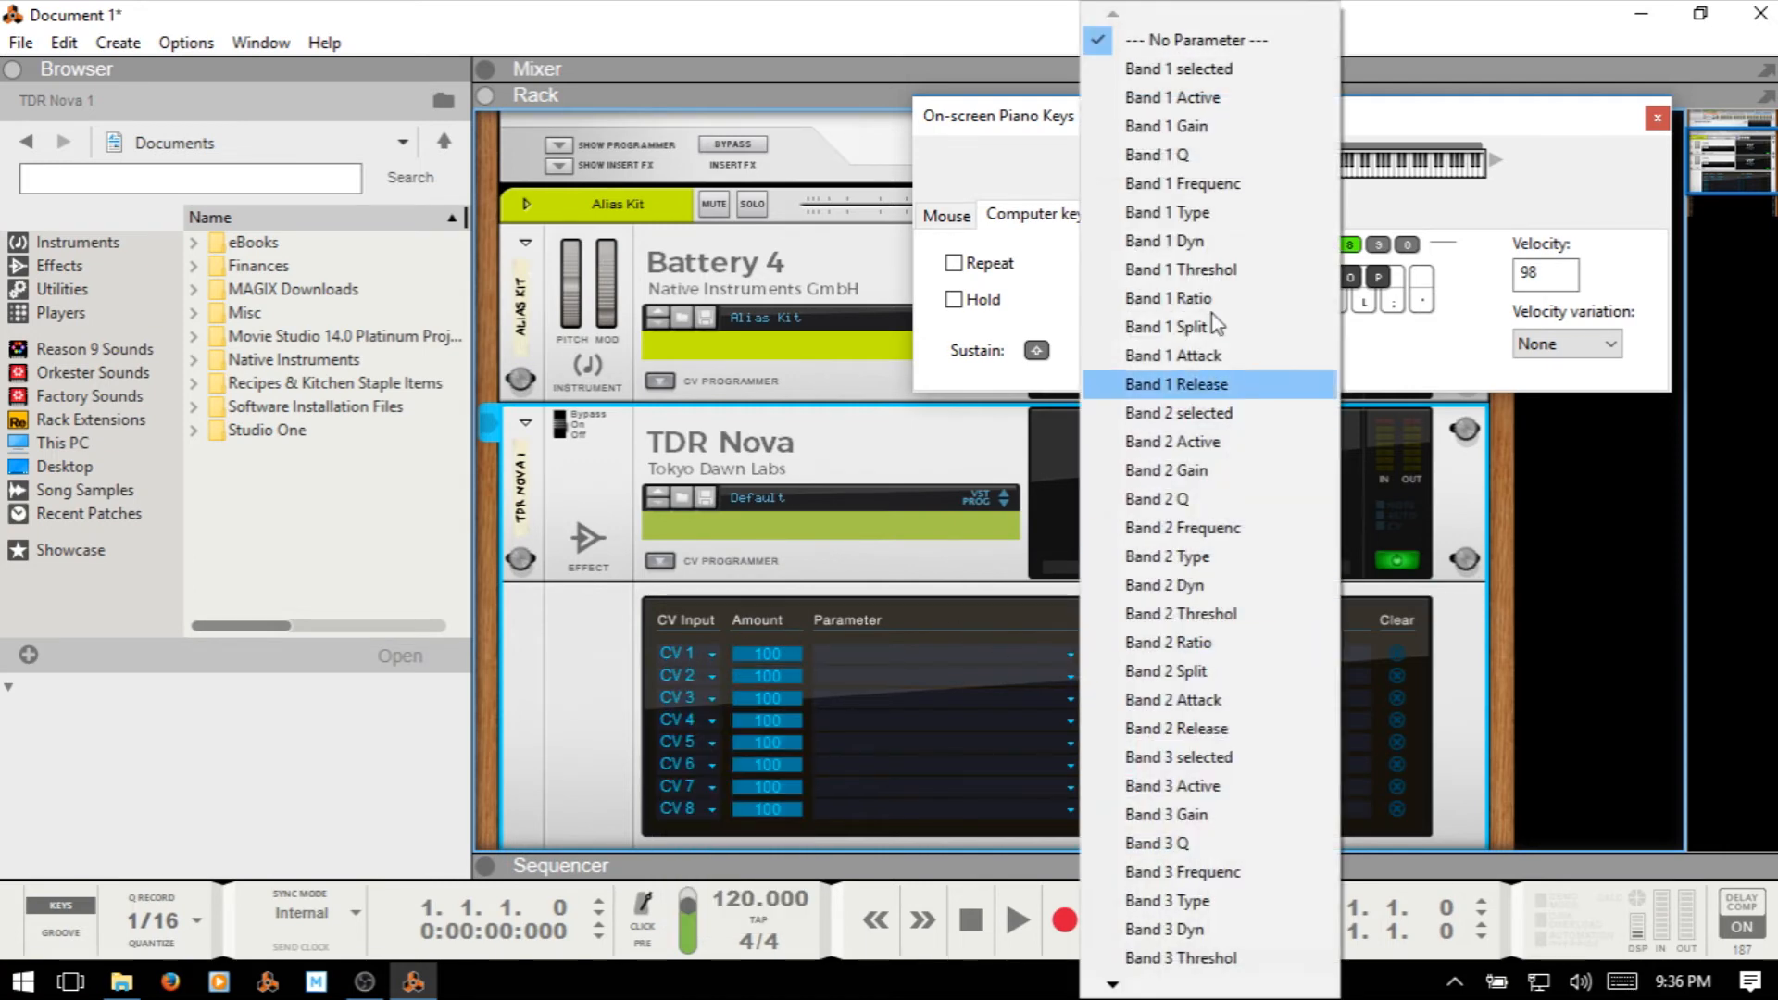
click(967, 613)
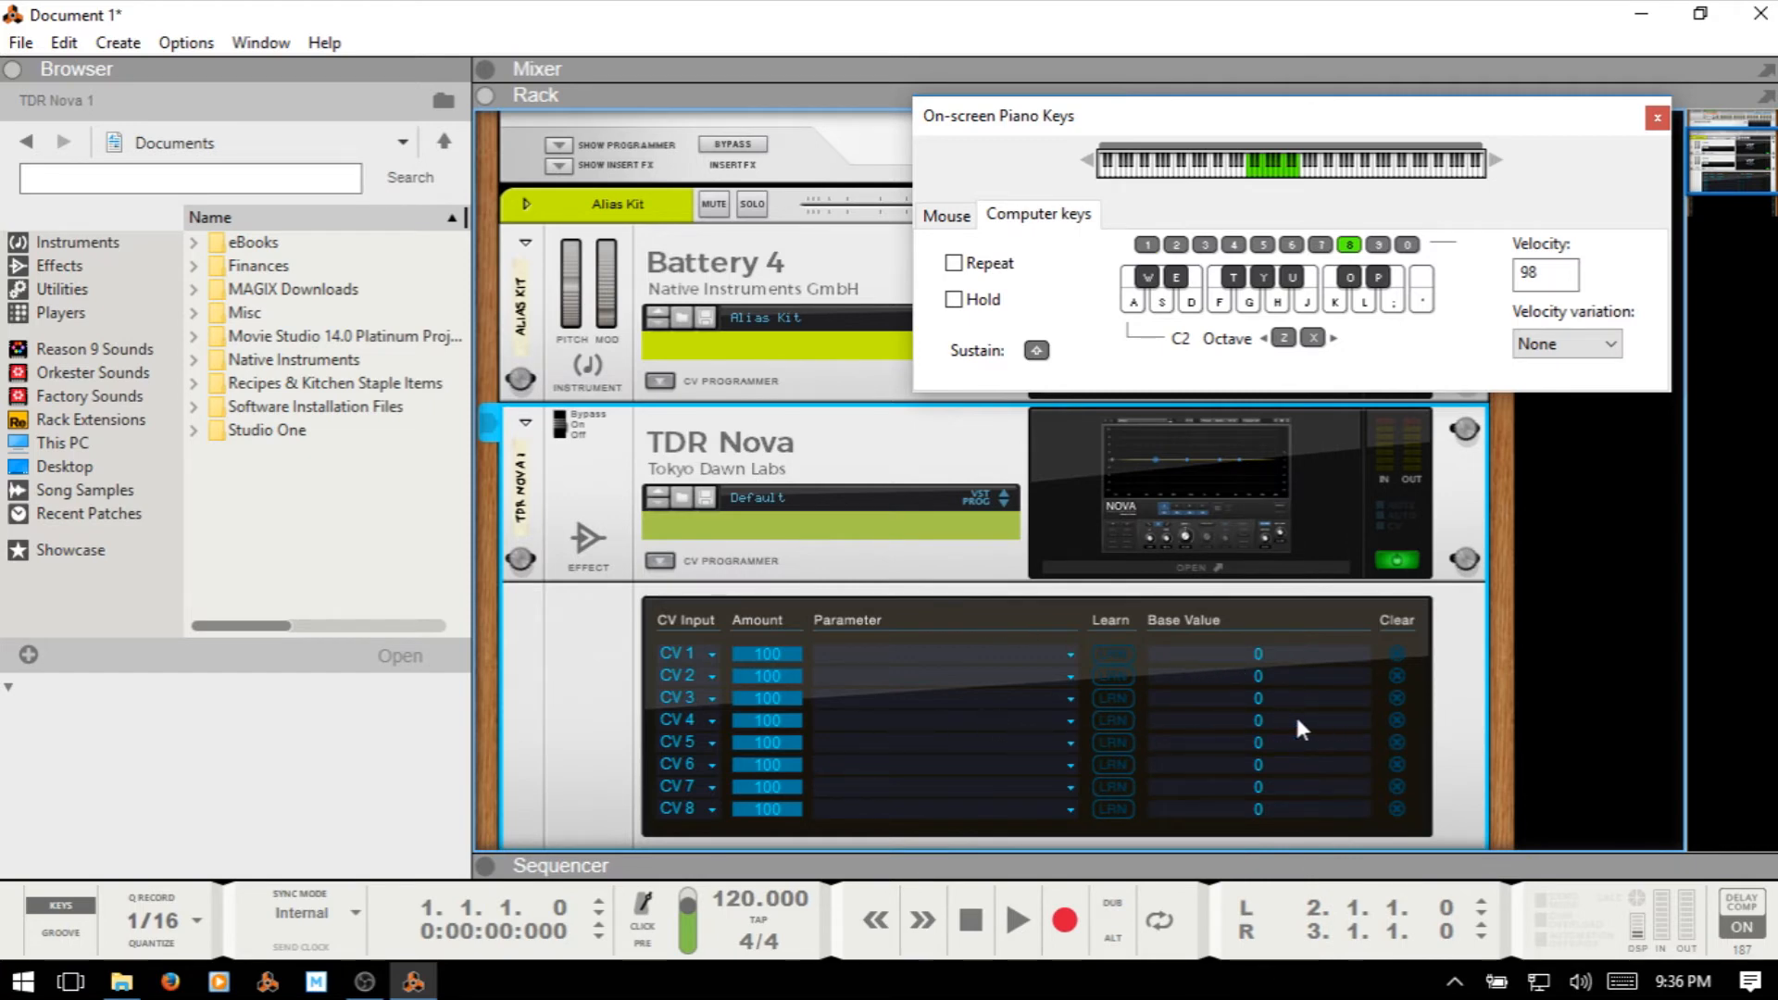
click(660, 563)
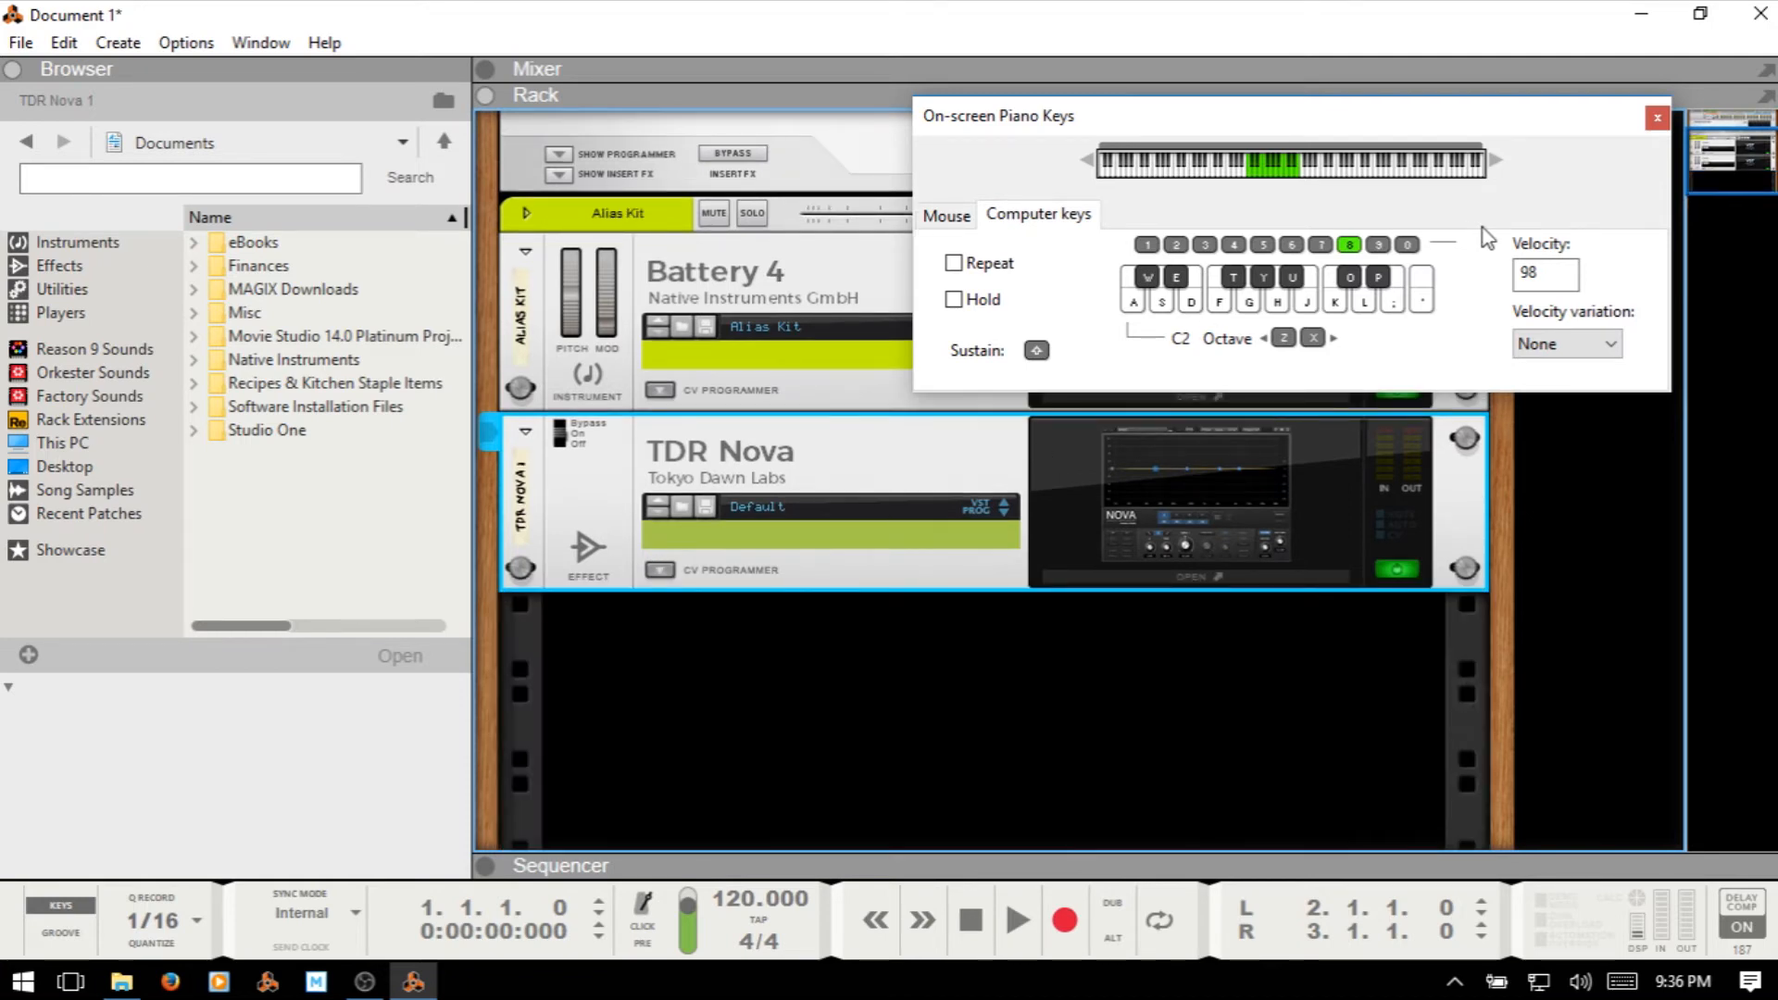
Hide the On-screen Piano Keys, and flip the rack to its rear to try Battery 4's pitch bend input knob
key(F4)
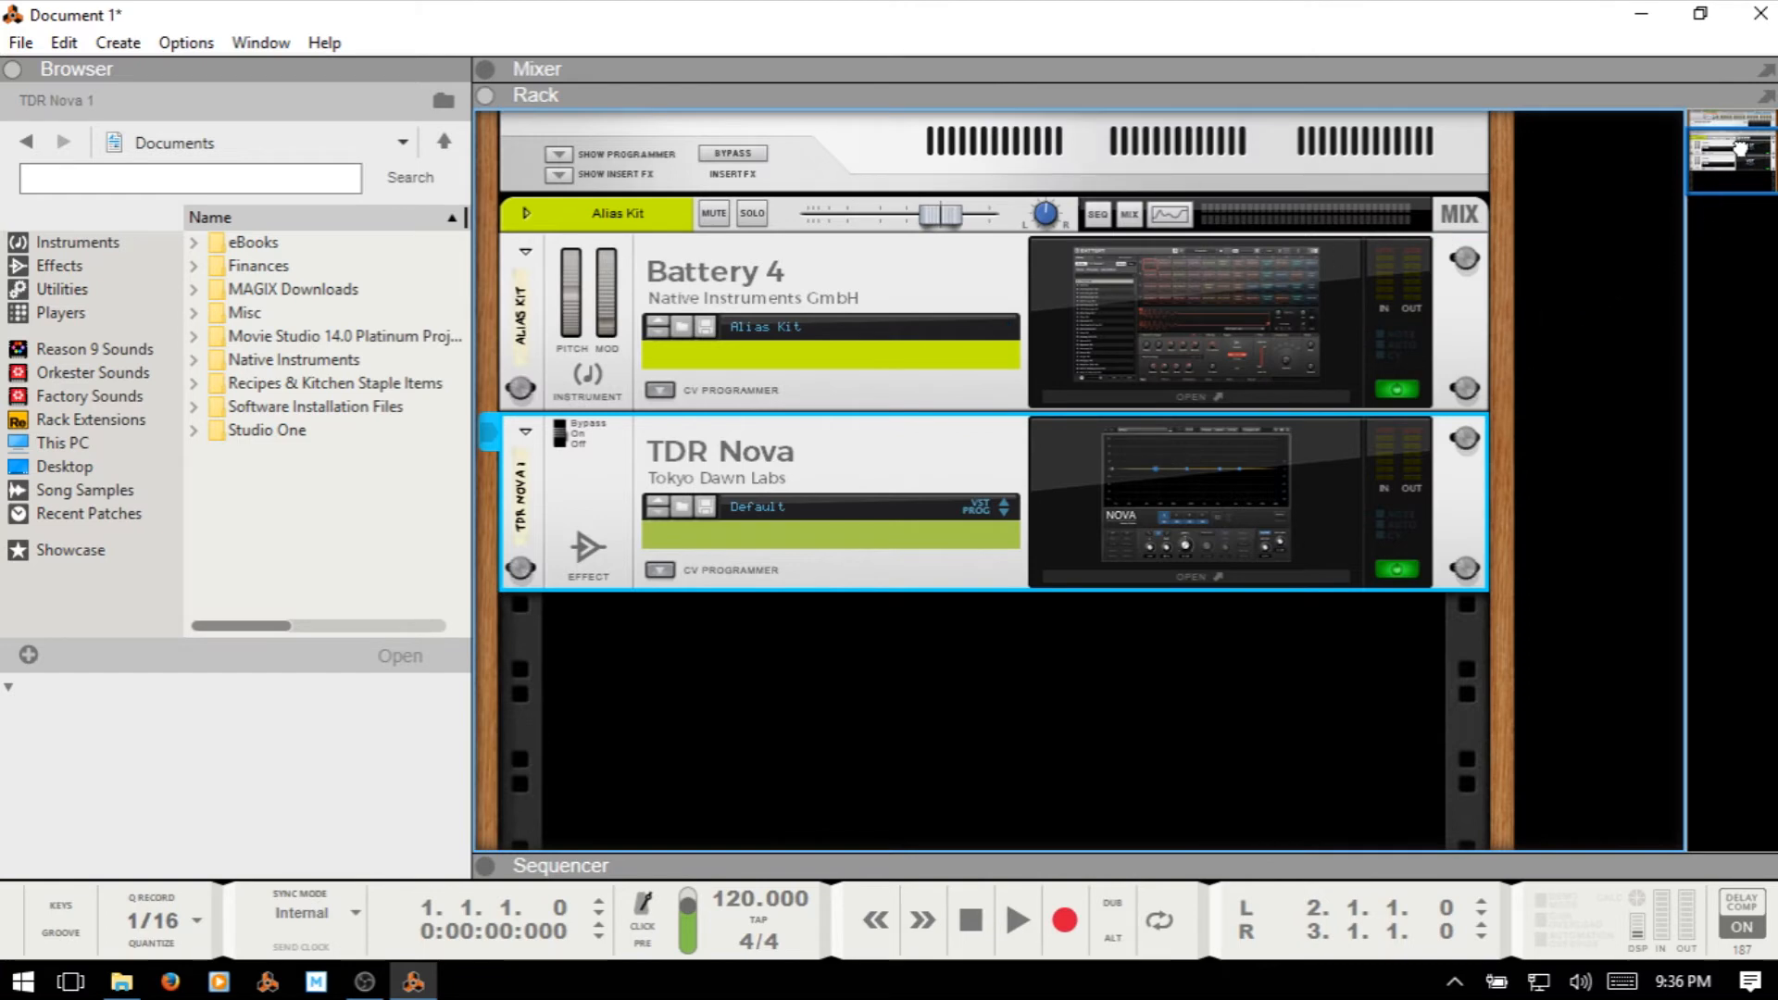
drag(1742, 148, 1741, 123)
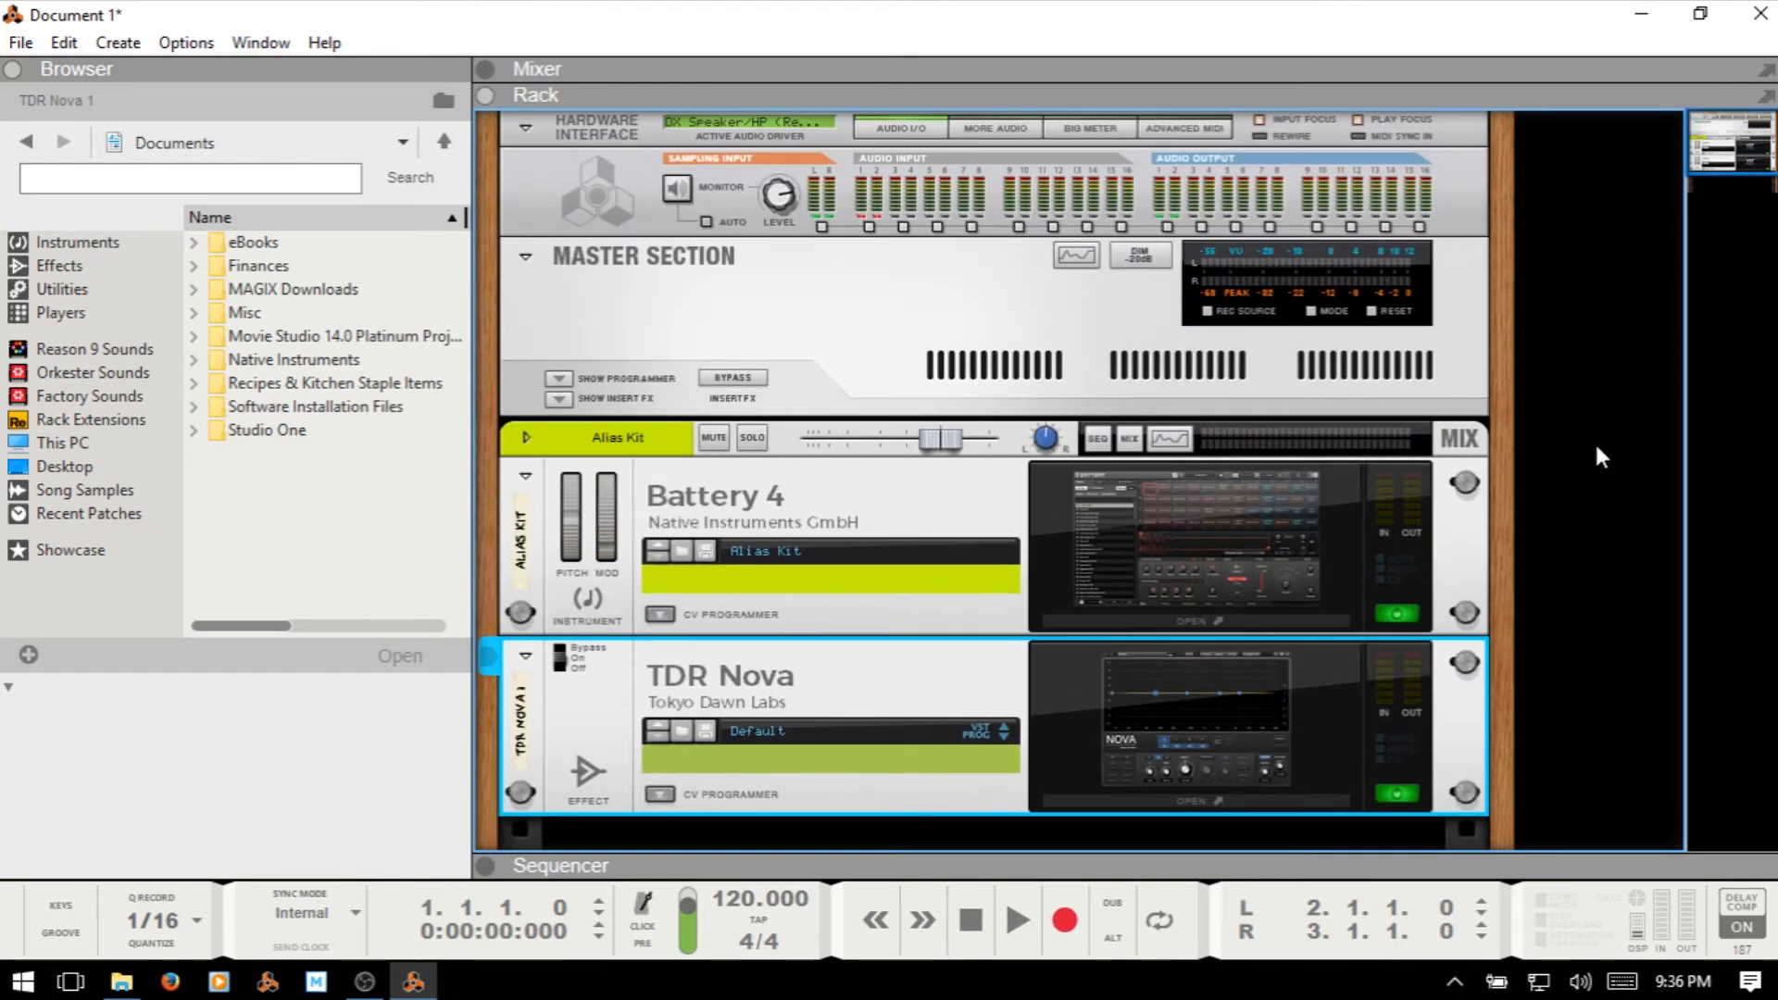
key(Tab)
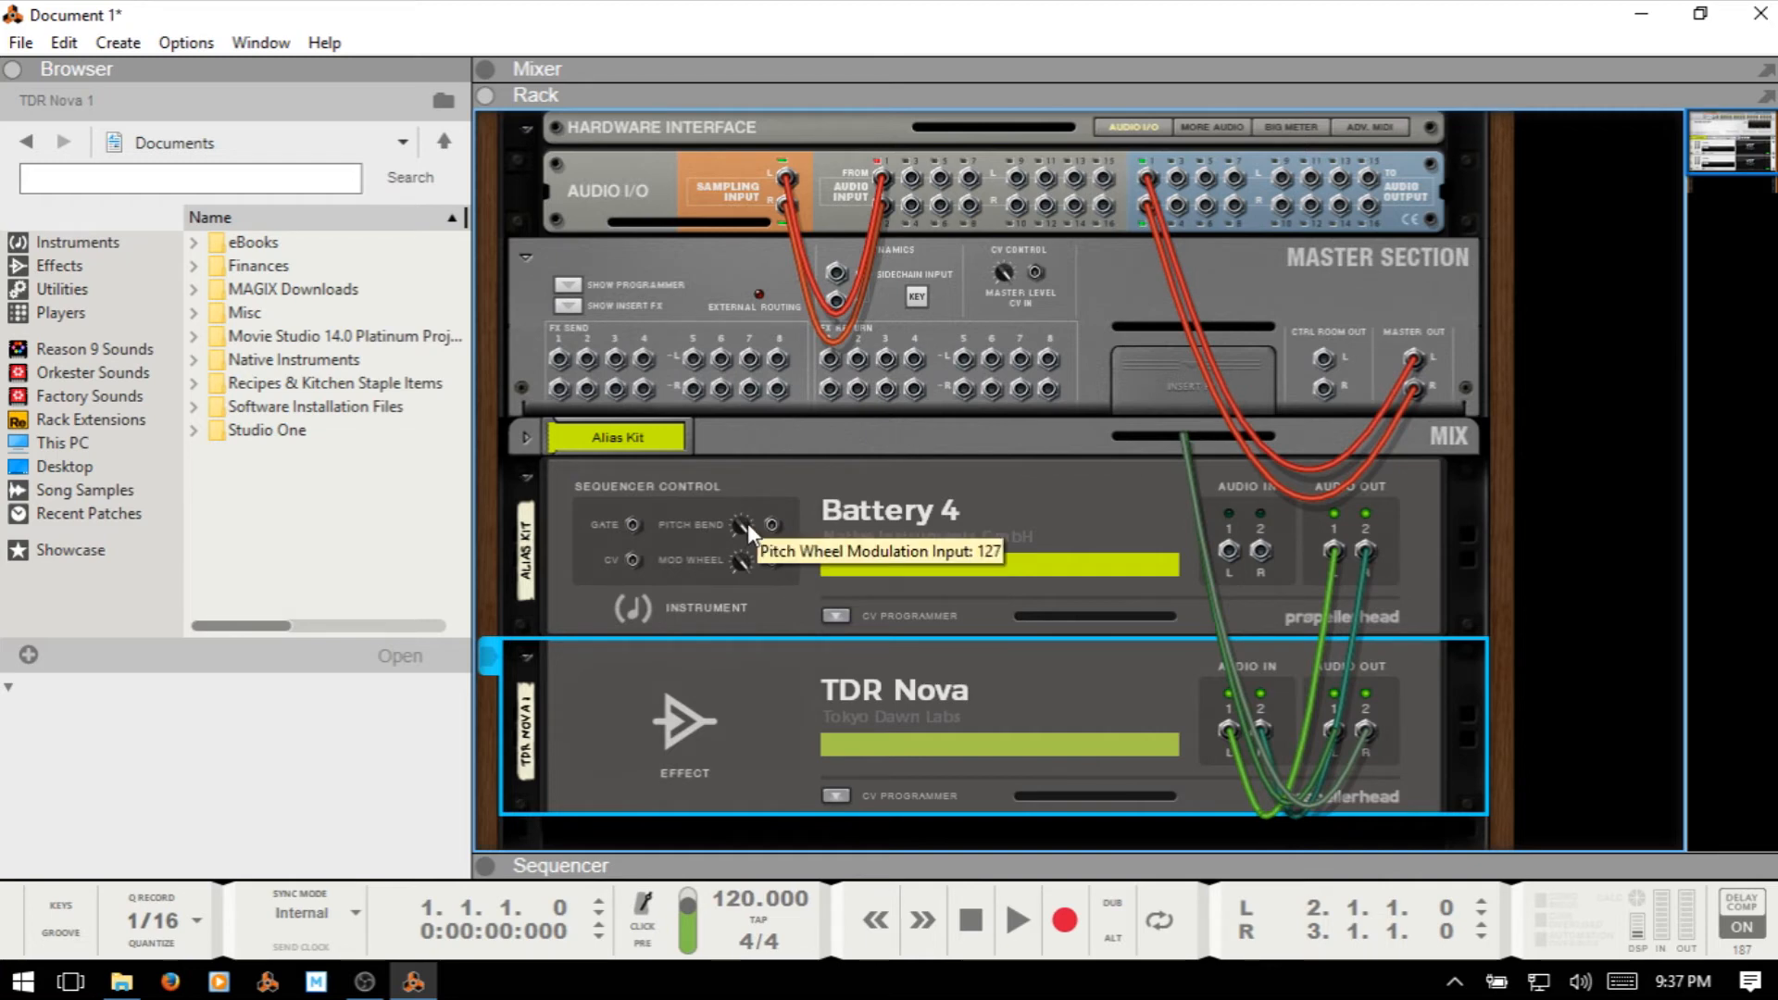
mouse_move(744, 524)
mouse_down()
mouse_move(748, 581)
mouse_move(747, 514)
mouse_move(742, 541)
mouse_up()
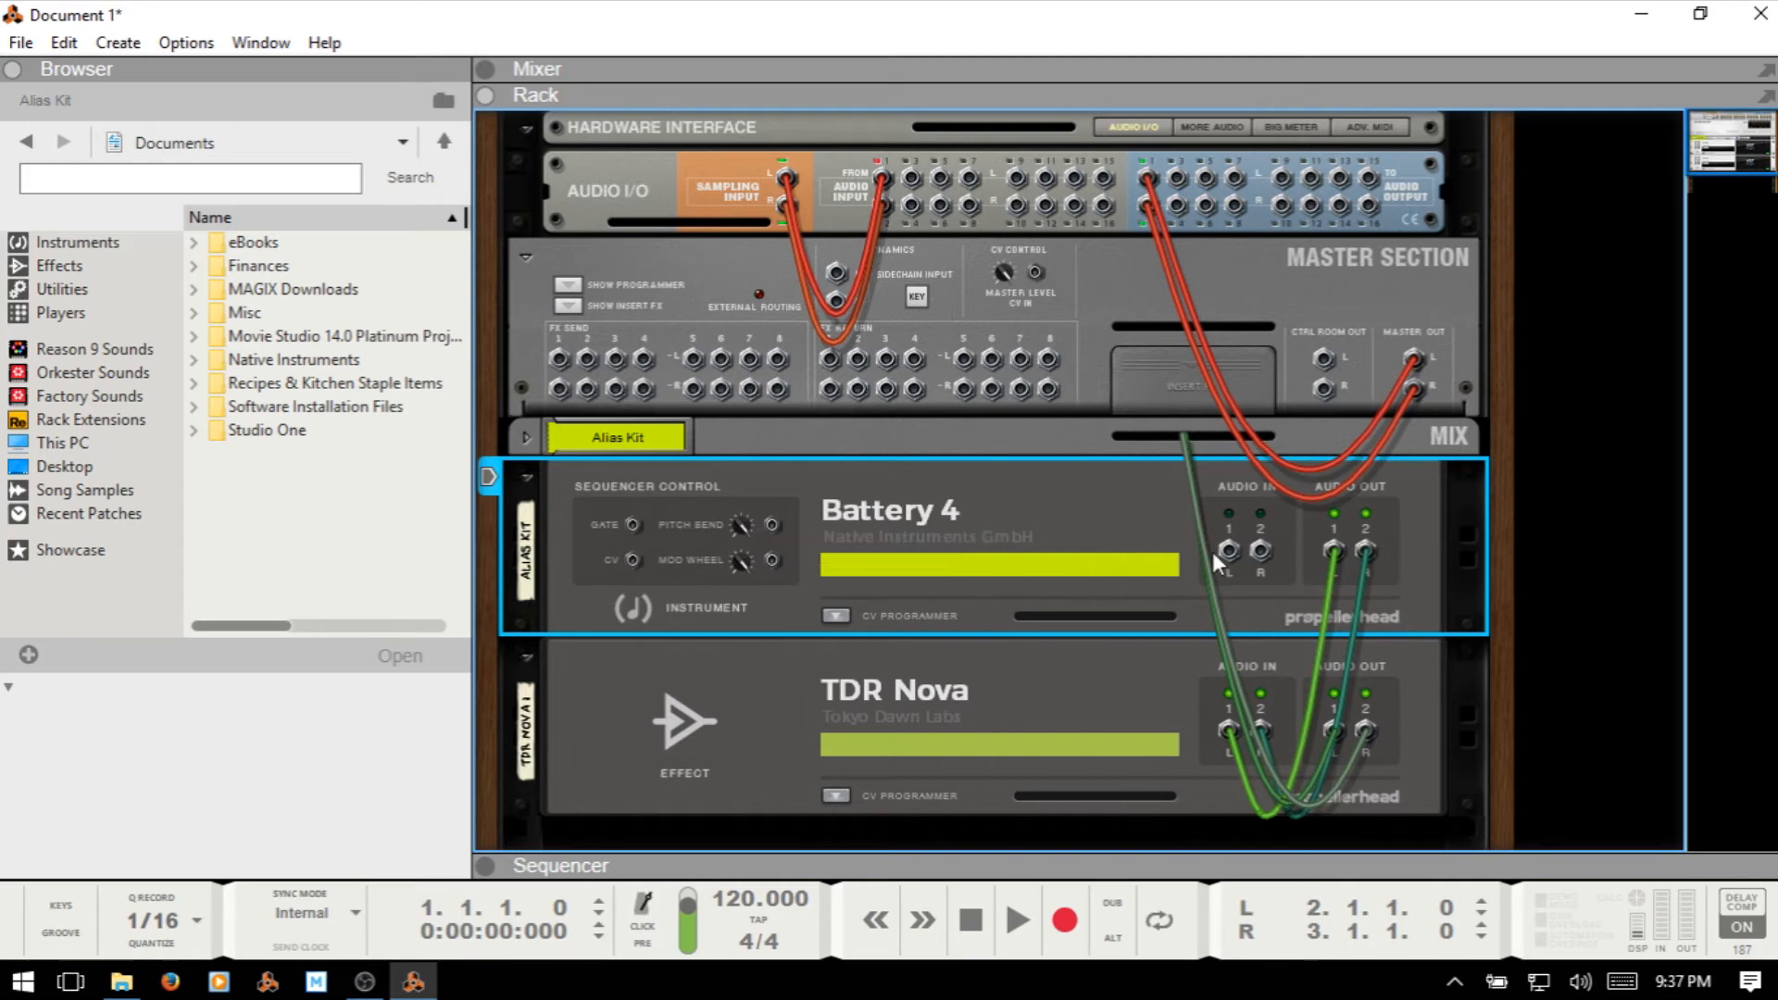